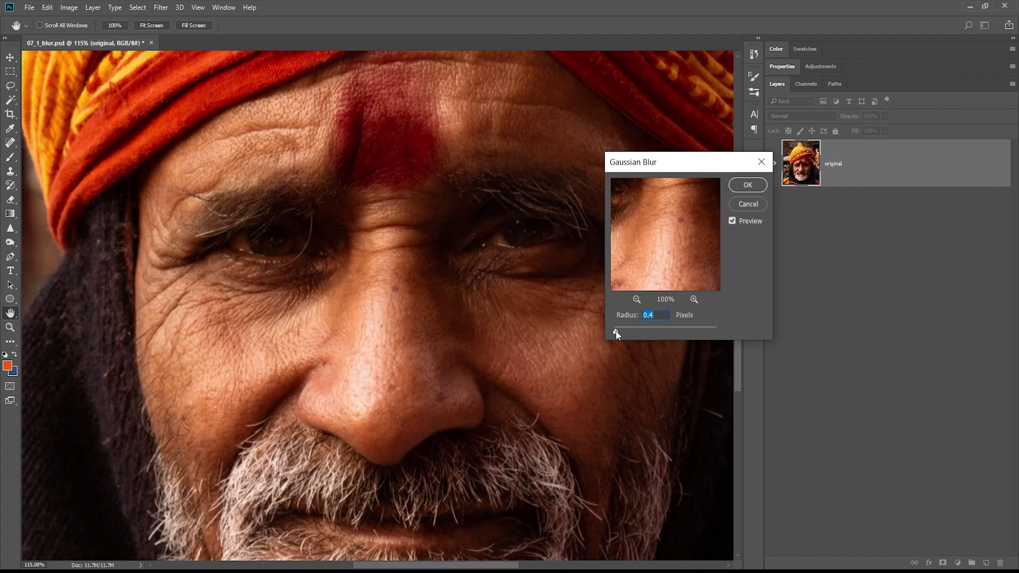
{"action": "left_click_drag", "start_coordinate": [616, 331], "coordinate": [644, 330]}
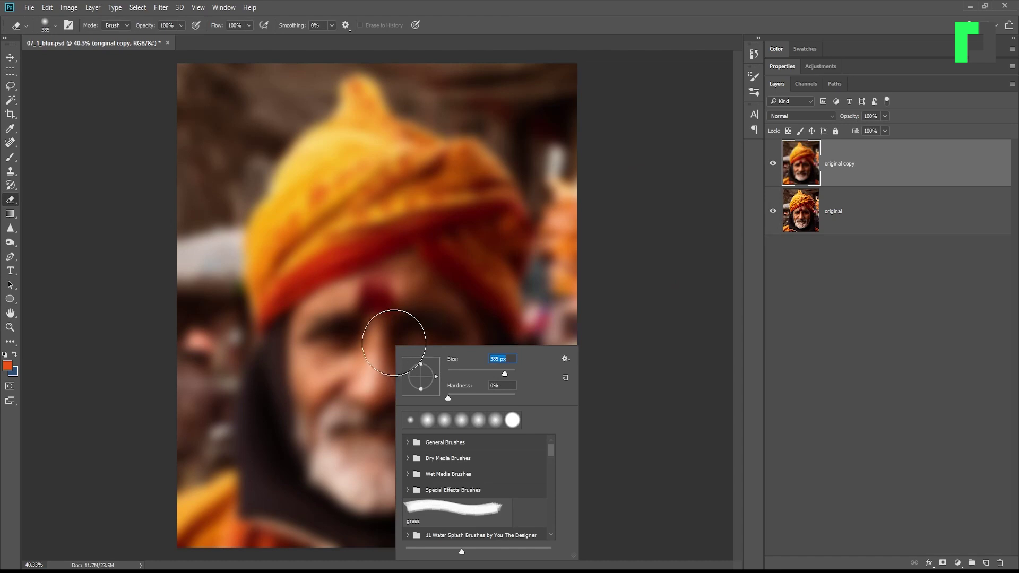
{"action": "key", "text": "Return"}
{"action": "mouse_move", "coordinate": [428, 296]}
{"action": "left_mouse_down"}
{"action": "mouse_move", "coordinate": [357, 278]}
{"action": "mouse_move", "coordinate": [457, 310]}
{"action": "left_mouse_up"}
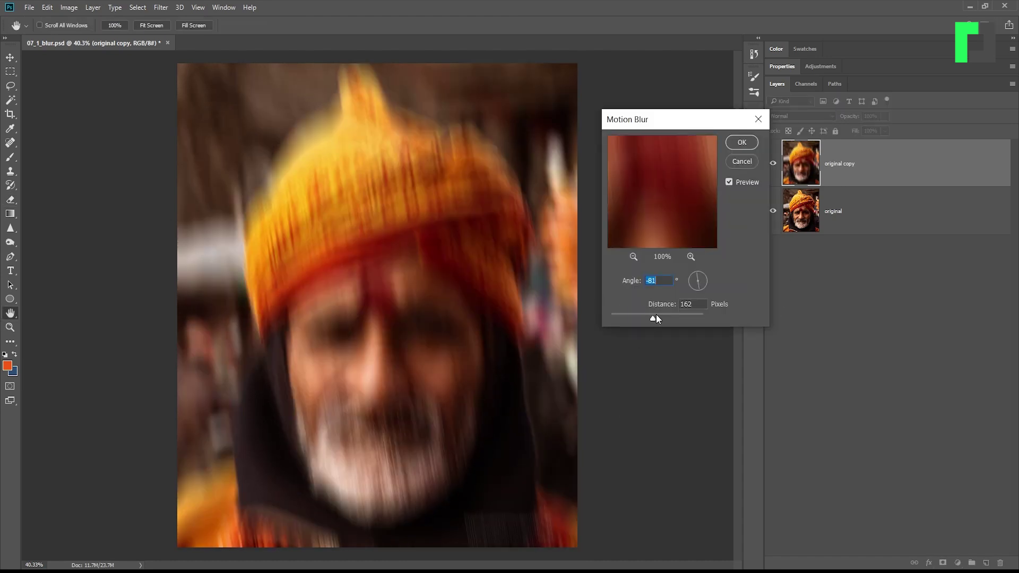
{"action": "left_click_drag", "start_coordinate": [656, 317], "coordinate": [676, 318]}
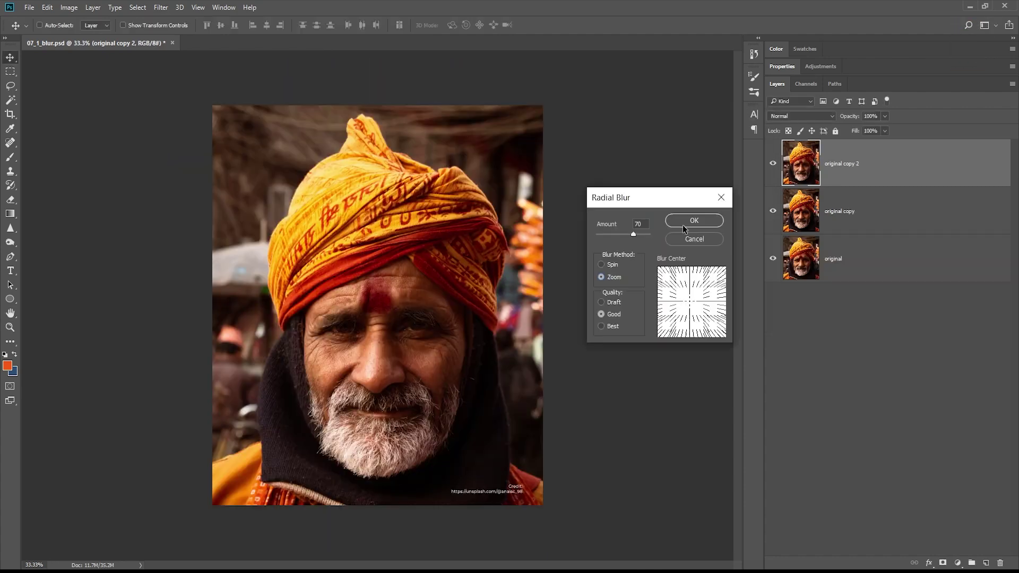
{"action": "left_click", "coordinate": [683, 225]}
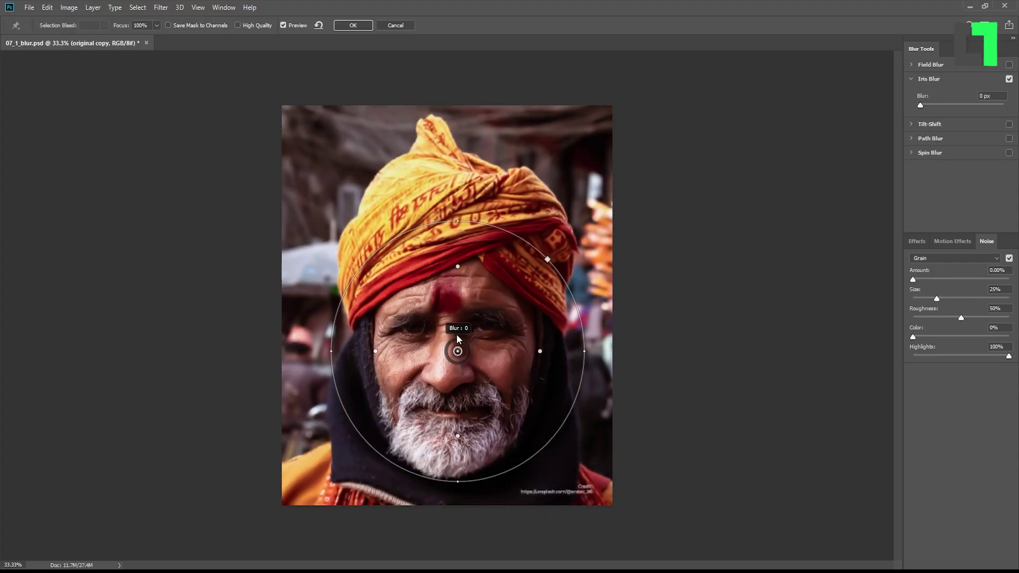
{"action": "left_click_drag", "start_coordinate": [457, 335], "coordinate": [453, 368]}
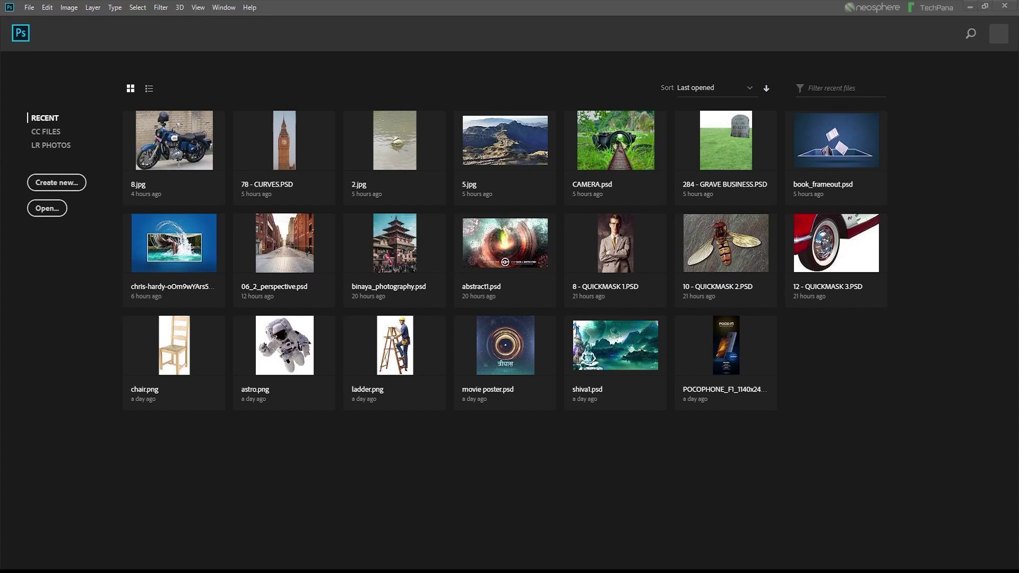
- Switch to File Explorer, open 07_1_blur.psd from the 07_filters folder, and delete its result layer
{"action": "key", "text": "alt+Tab"}
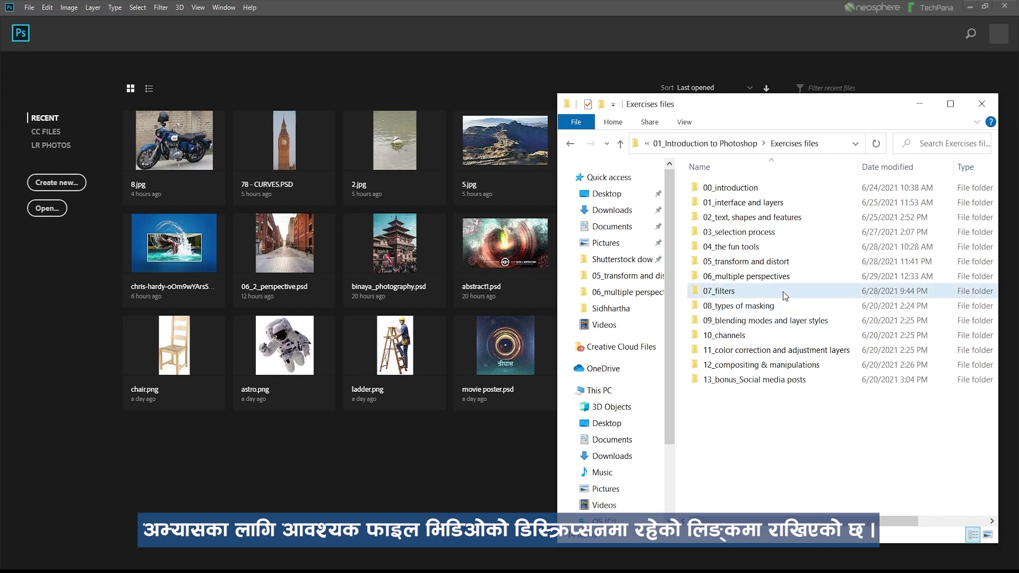
{"action": "double_click", "coordinate": [783, 292]}
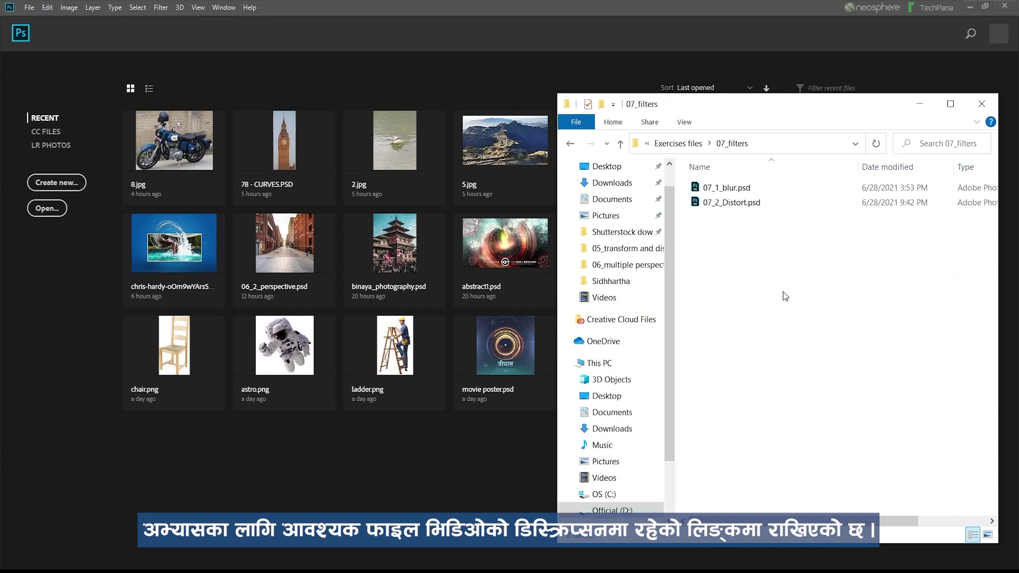
{"action": "left_click", "coordinate": [765, 184]}
{"action": "double_click", "coordinate": [765, 184]}
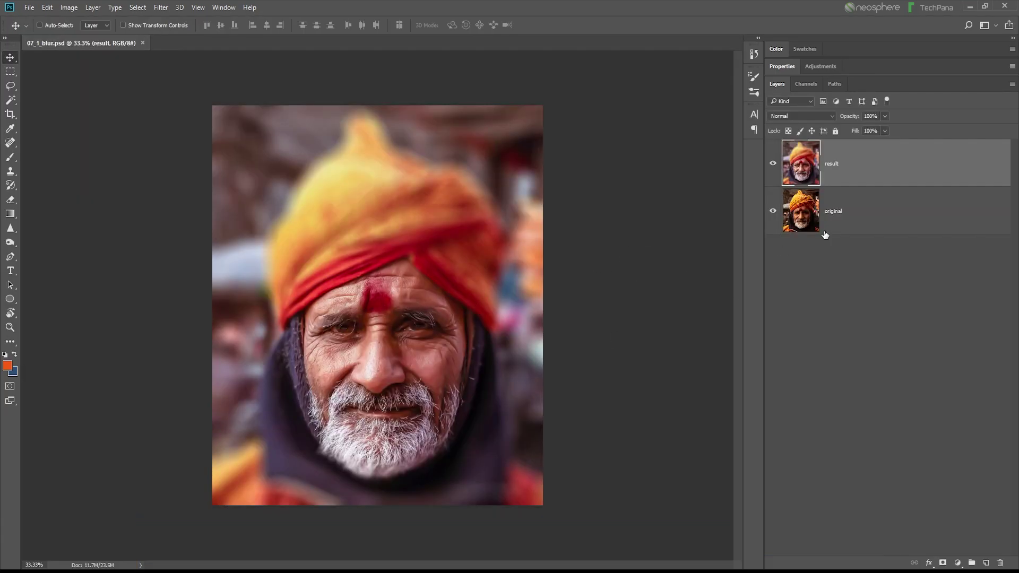
{"action": "left_click_drag", "start_coordinate": [866, 171], "coordinate": [1000, 561]}
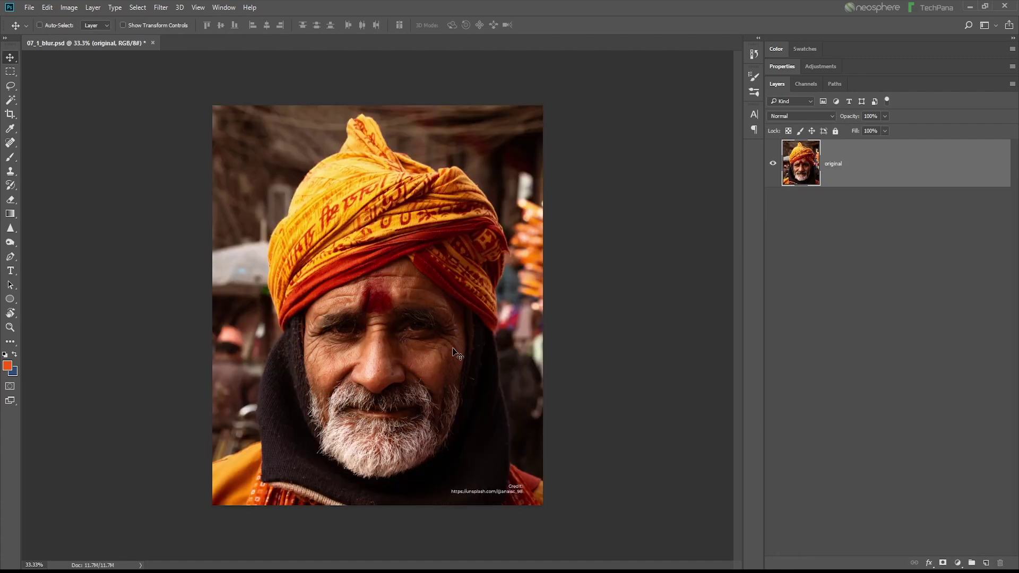
{"action": "left_click", "coordinate": [162, 8]}
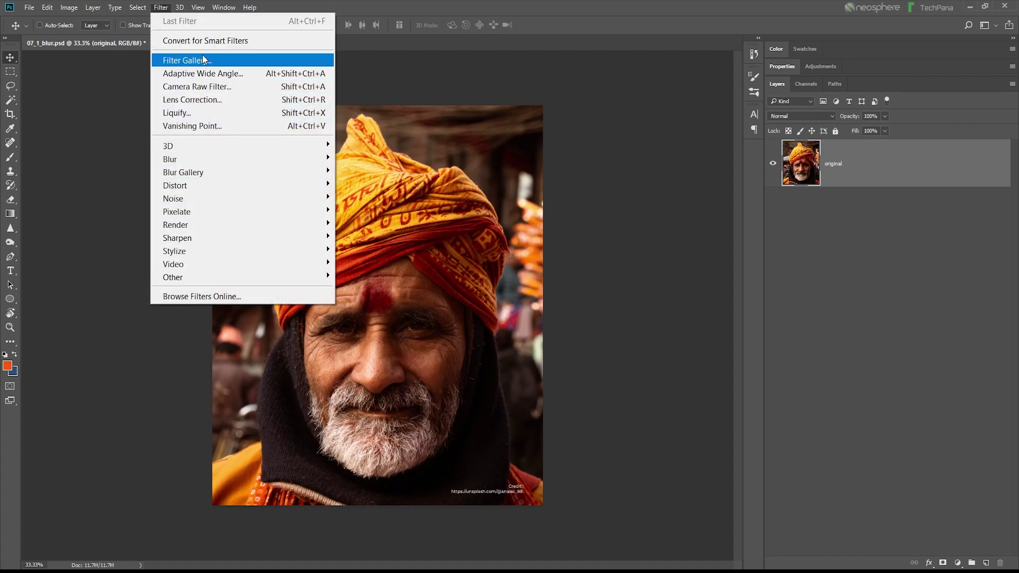
{"action": "mouse_move", "coordinate": [216, 146]}
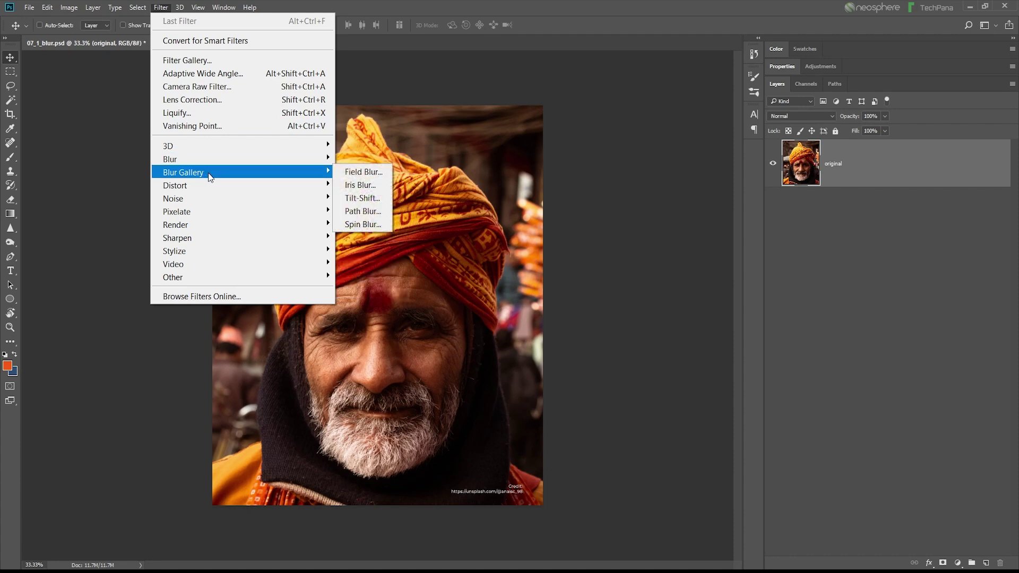
{"action": "mouse_move", "coordinate": [234, 240]}
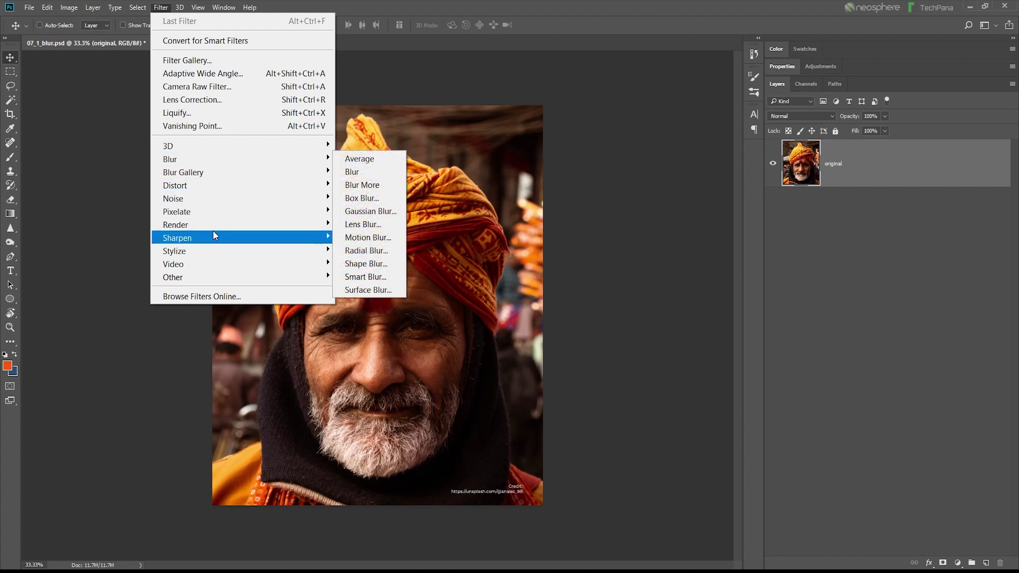
{"action": "right_click", "coordinate": [9, 241]}
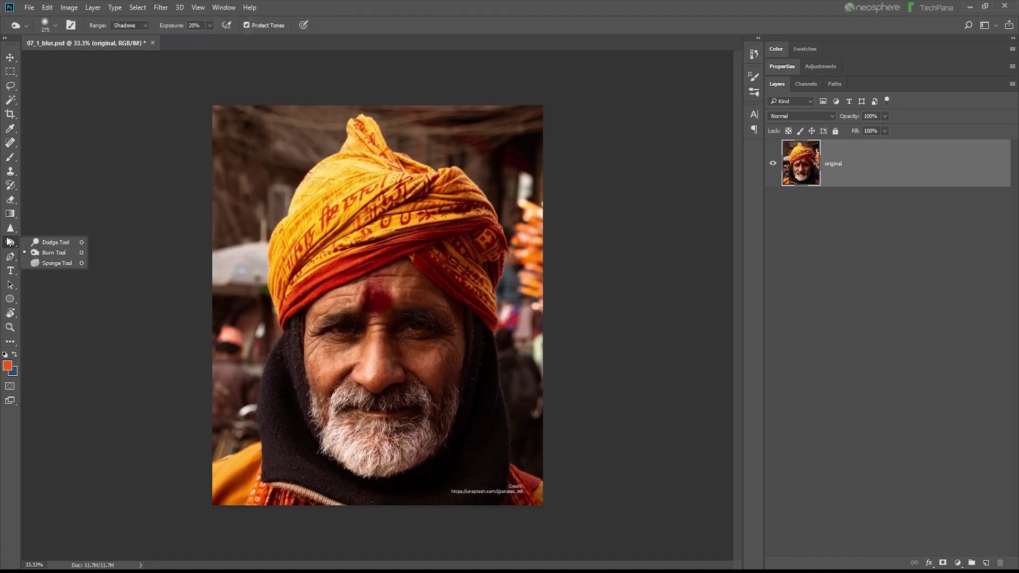
{"action": "left_click", "coordinate": [53, 253]}
{"action": "left_click_drag", "start_coordinate": [15, 234], "coordinate": [43, 232]}
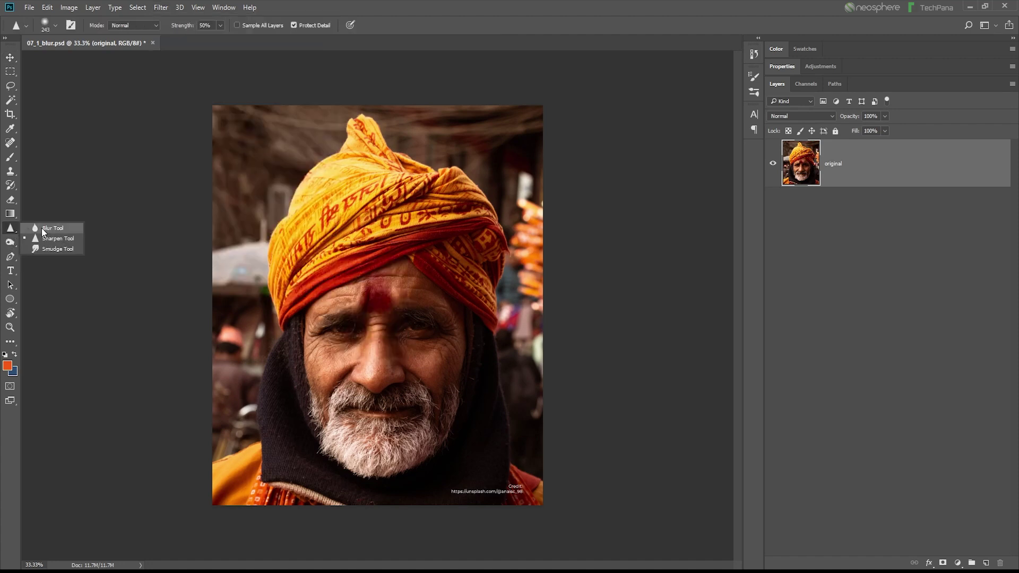
{"action": "left_click", "coordinate": [9, 231]}
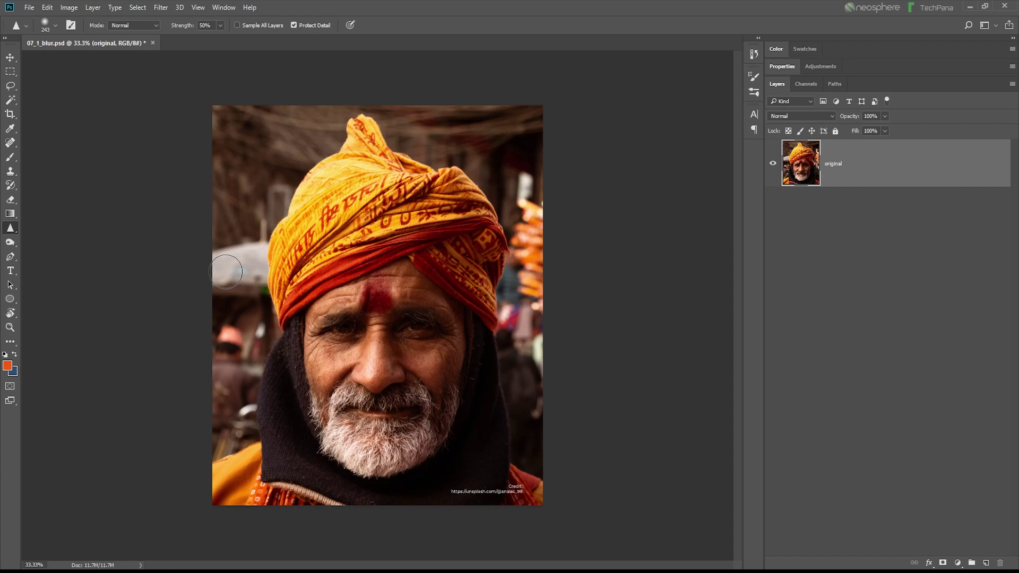
- Apply the basic Blur filter to the original layer, inspect the face up close, and undo the filter
{"action": "left_click", "coordinate": [161, 7]}
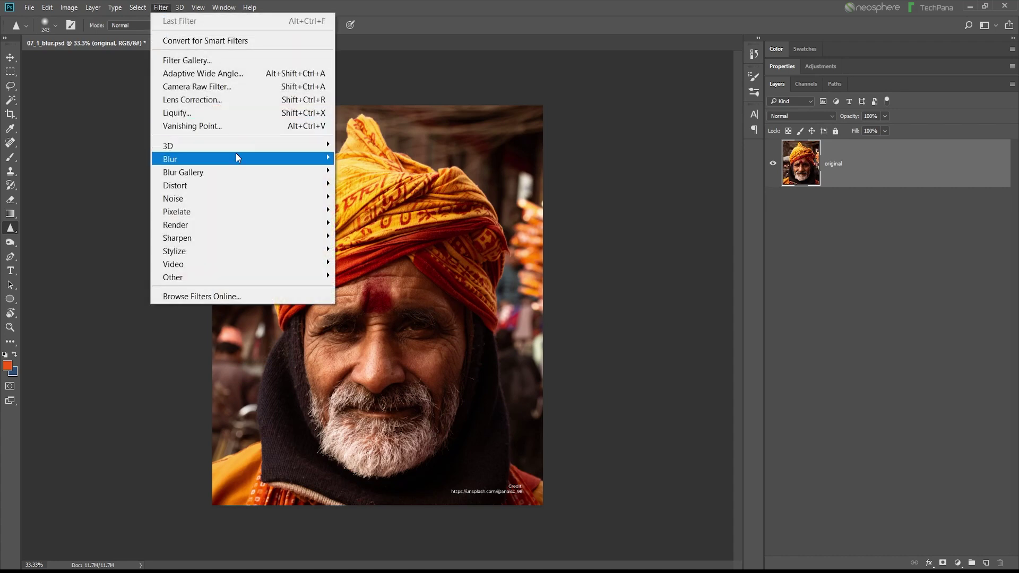
{"action": "mouse_move", "coordinate": [238, 157]}
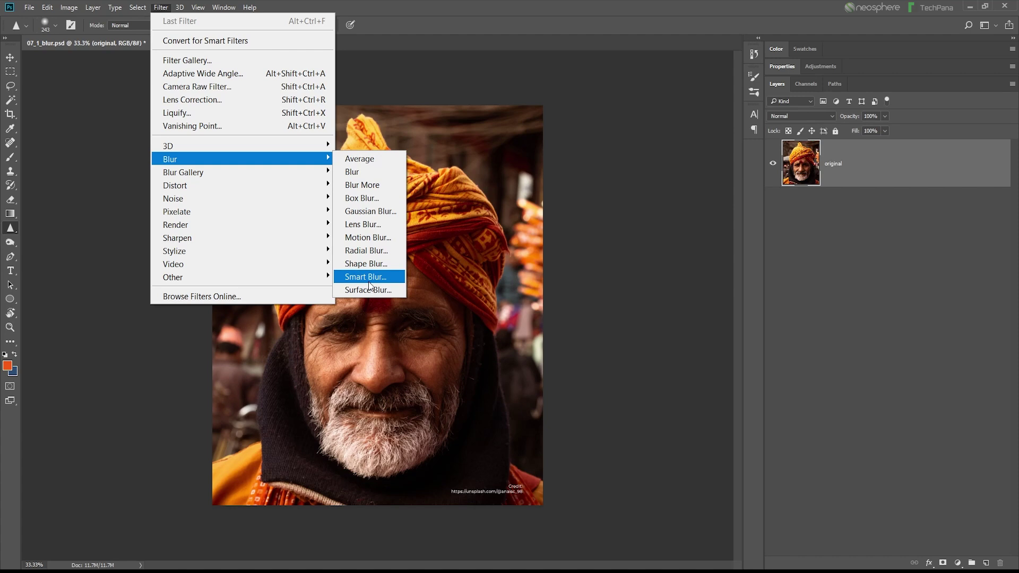
{"action": "left_click", "coordinate": [371, 171]}
{"action": "scroll", "coordinate": [375, 385], "scroll_direction": "up", "scroll_amount": 3}
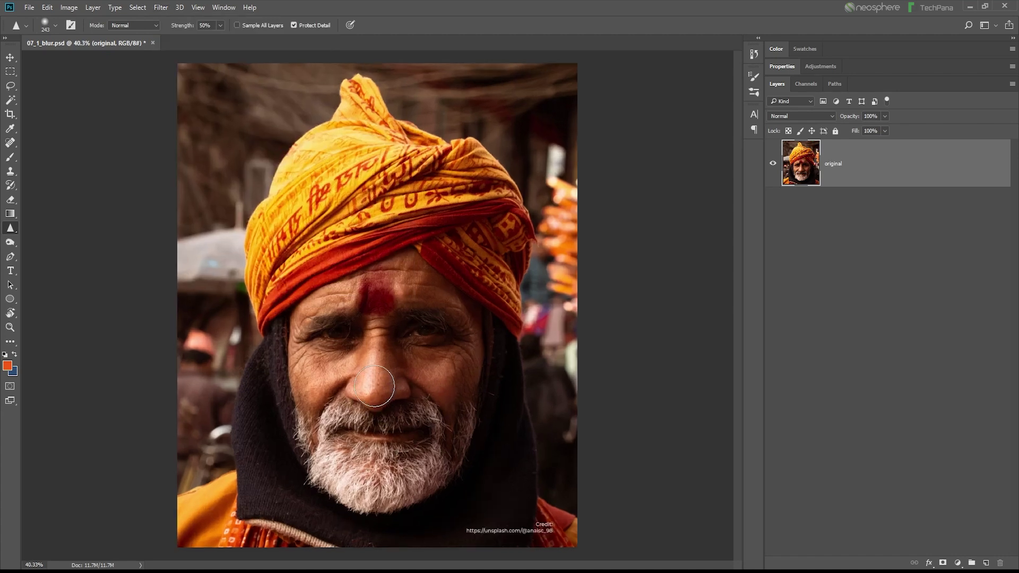
{"action": "scroll", "coordinate": [374, 386], "scroll_direction": "up", "scroll_amount": 4}
{"action": "left_click", "coordinate": [48, 8]}
{"action": "left_click", "coordinate": [63, 21]}
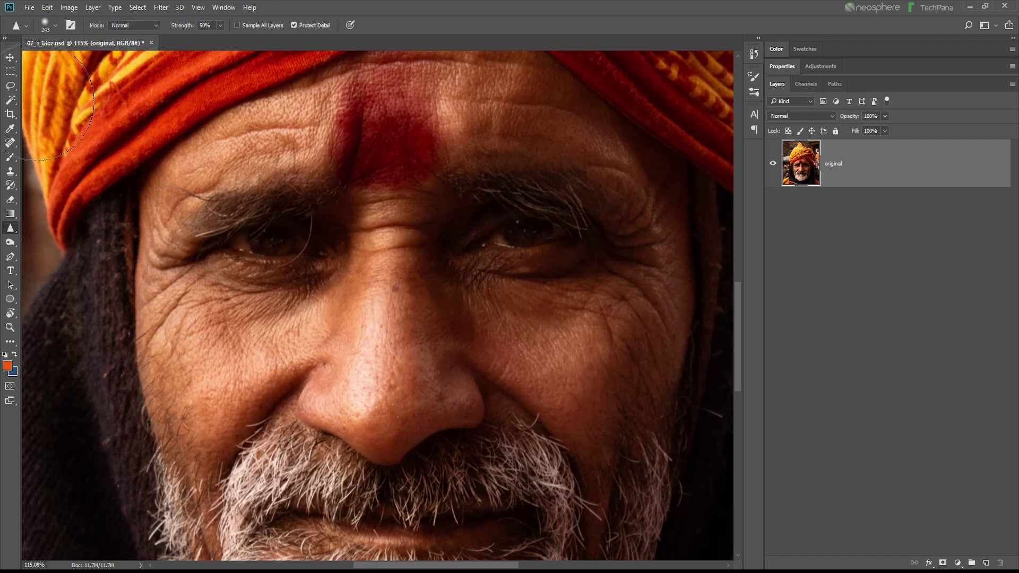
- Try Gaussian Blur on the original layer, previewing a 0.4 pixel radius and a larger radius
{"action": "right_click", "coordinate": [323, 221]}
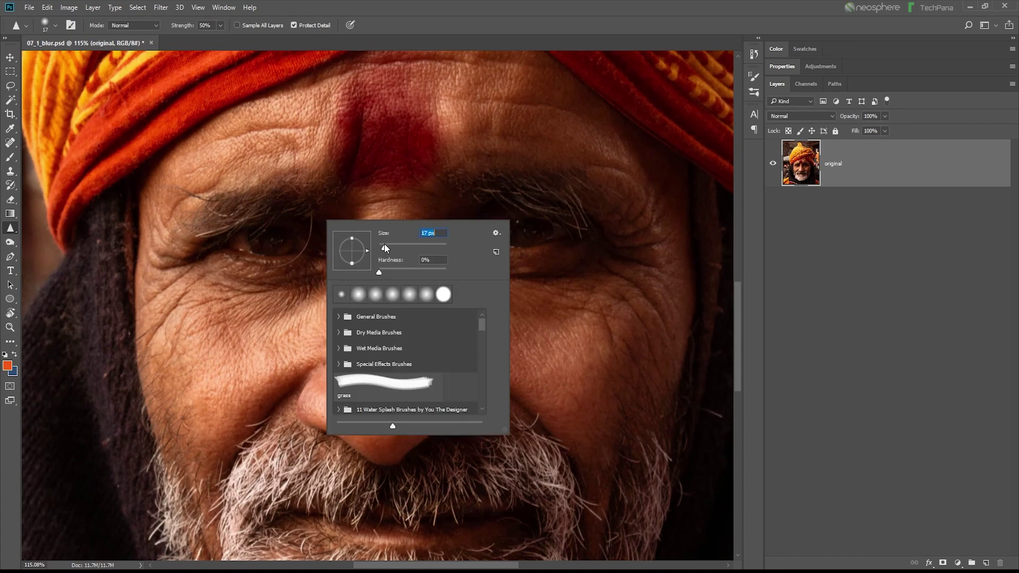
{"action": "left_click", "coordinate": [11, 56]}
{"action": "left_click", "coordinate": [161, 7]}
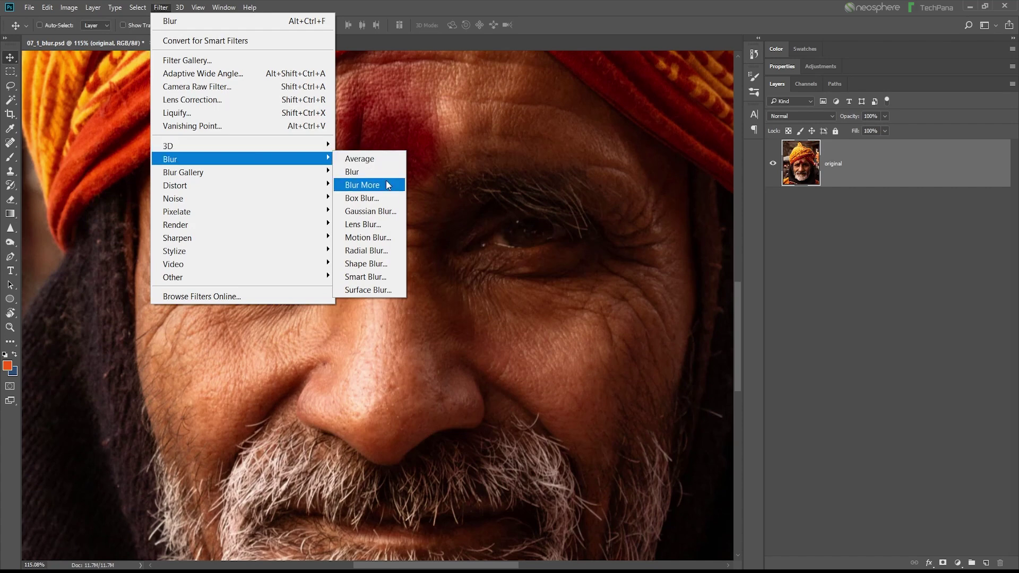
{"action": "left_click", "coordinate": [384, 209]}
{"action": "left_click_drag", "start_coordinate": [621, 330], "coordinate": [606, 330]}
{"action": "key", "text": "Up"}
{"action": "key", "text": "Up"}
{"action": "key", "text": "Up"}
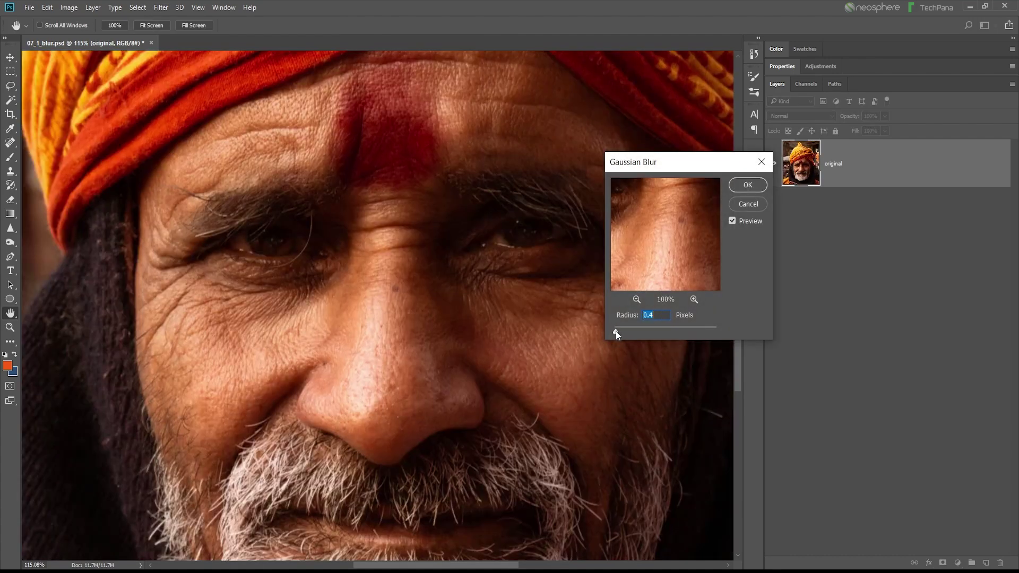
{"action": "left_click_drag", "start_coordinate": [616, 330], "coordinate": [645, 333]}
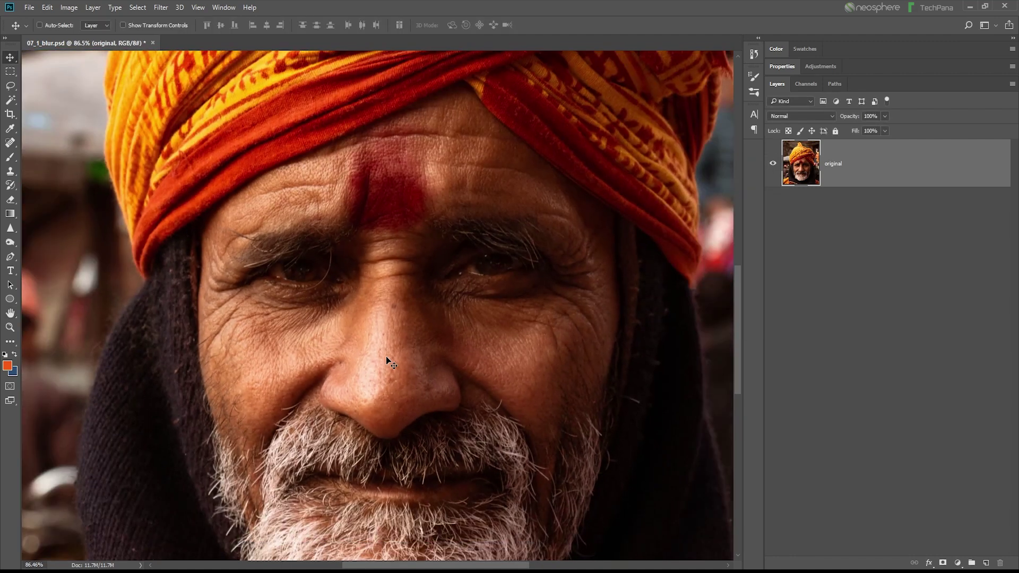
- Duplicate the original layer within the 07_1_blur.psd document
{"action": "key", "text": "ctrl+0"}
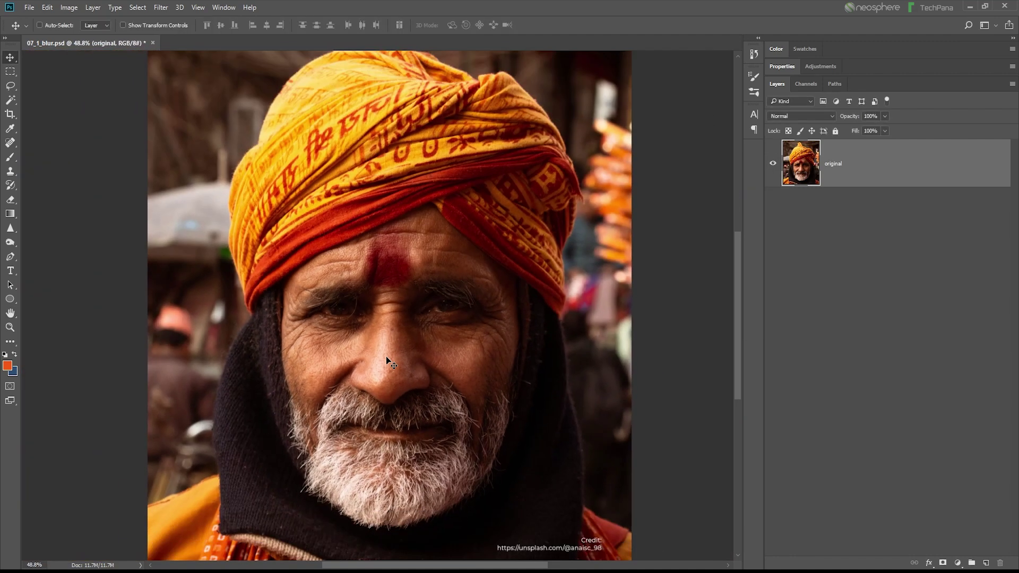
{"action": "right_click", "coordinate": [949, 178]}
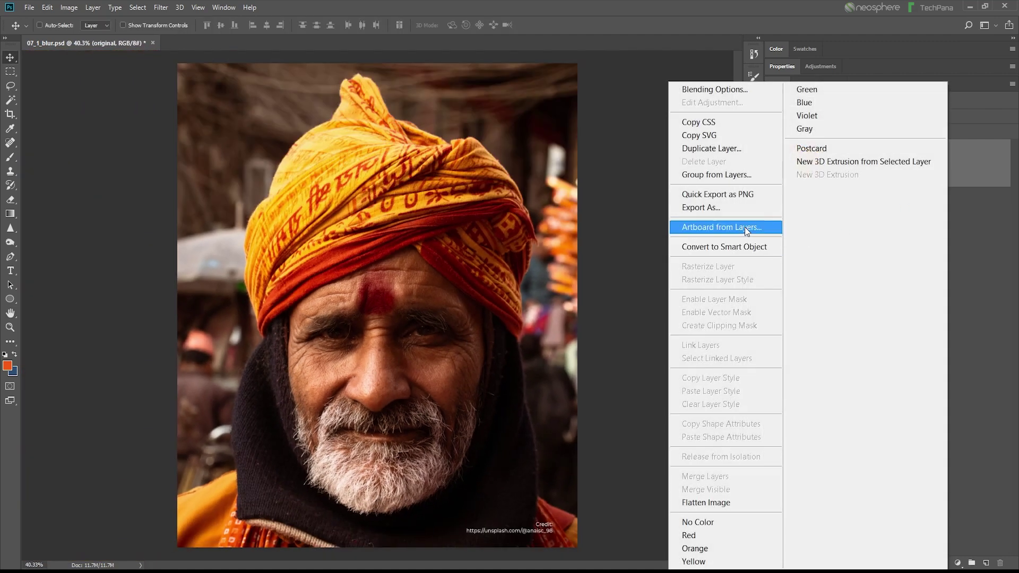
{"action": "left_click", "coordinate": [731, 150]}
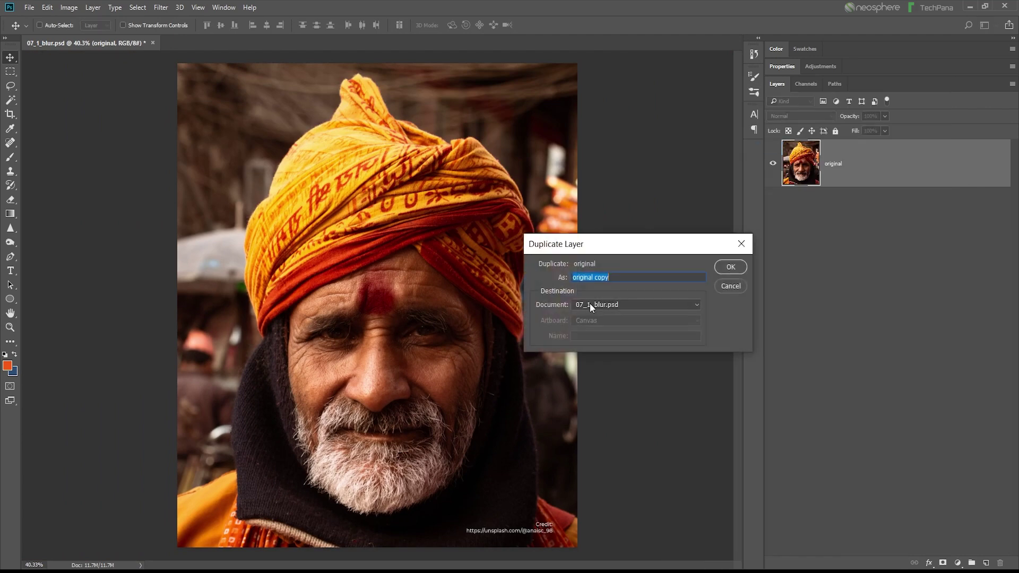
{"action": "left_click", "coordinate": [729, 268]}
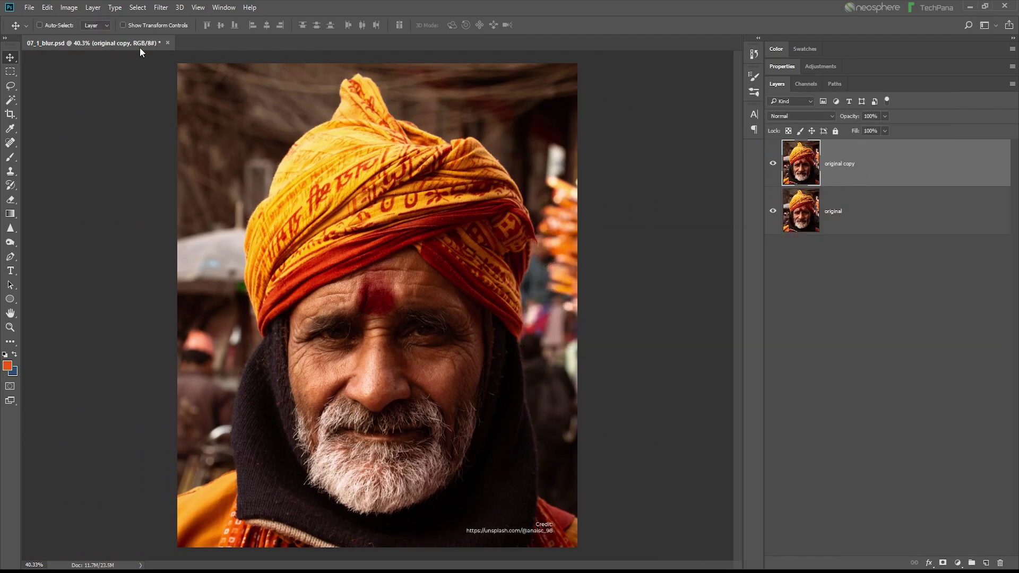
- Apply Gaussian Blur with a radius of 23.5 pixels to the duplicated layer
{"action": "left_click", "coordinate": [161, 7]}
{"action": "mouse_move", "coordinate": [245, 158]}
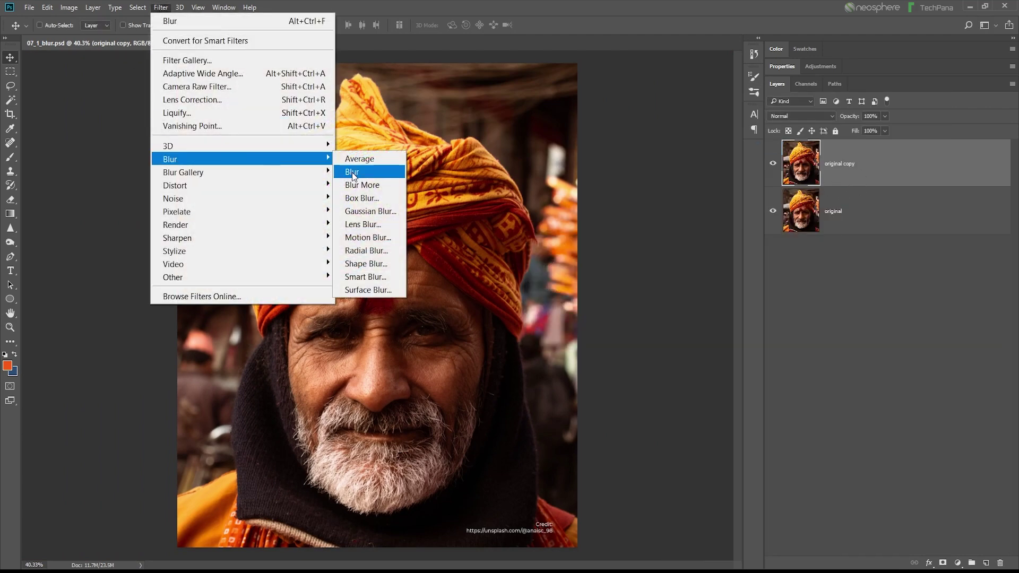
{"action": "left_click", "coordinate": [365, 210]}
{"action": "left_click_drag", "start_coordinate": [642, 332], "coordinate": [660, 329]}
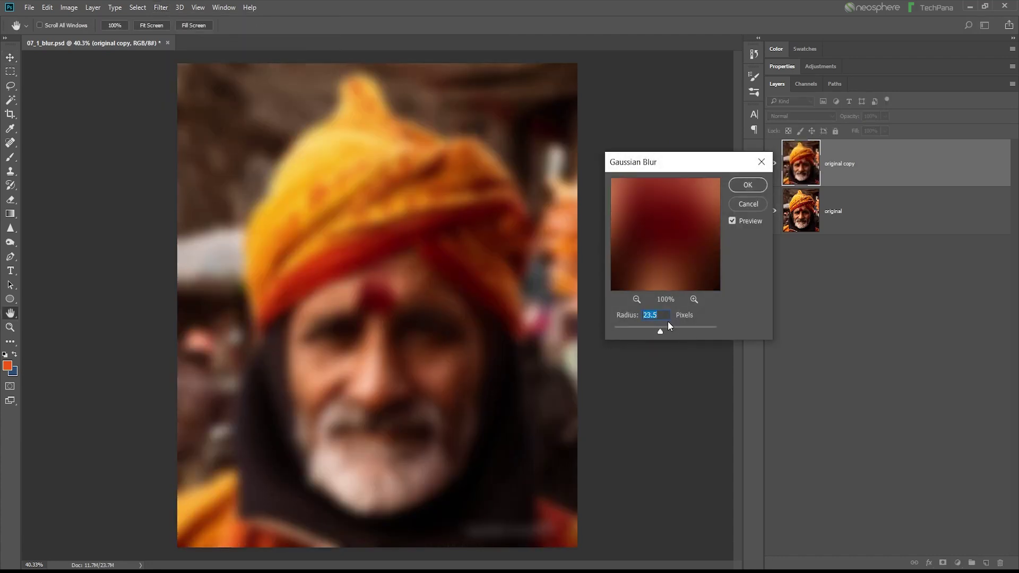
{"action": "left_click", "coordinate": [756, 185]}
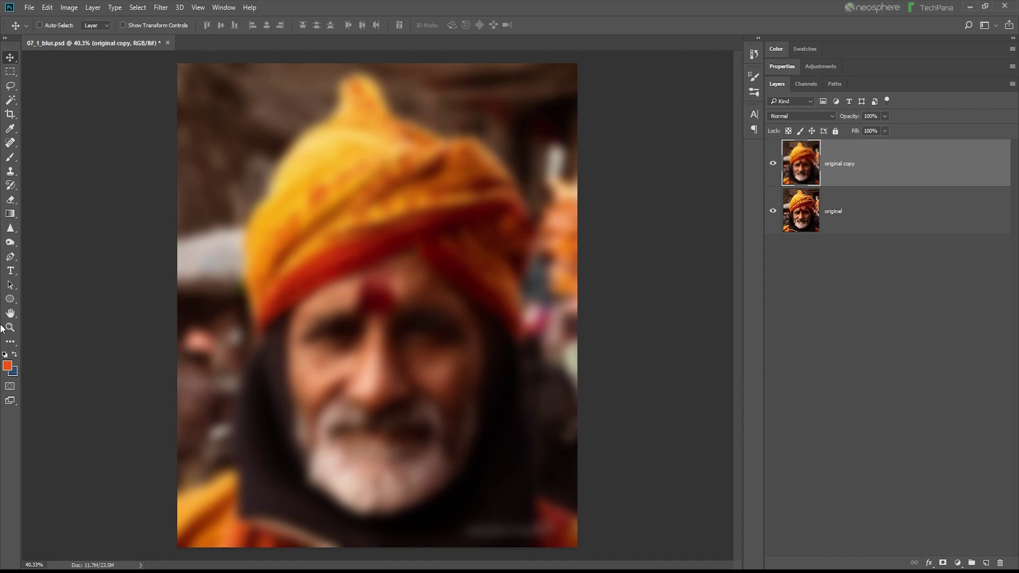
- Erase the blurred copy over the man's face with a soft 385 px Eraser and check the erased area by toggling the original layer's visibility
{"action": "left_click", "coordinate": [10, 199]}
{"action": "left_click", "coordinate": [58, 199]}
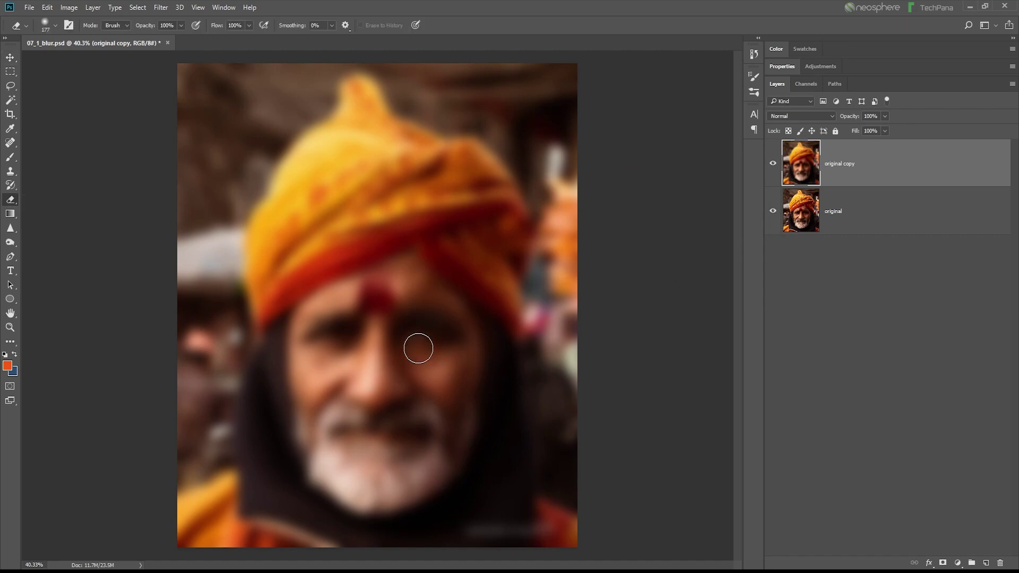
{"action": "right_click", "coordinate": [391, 348]}
{"action": "left_click_drag", "start_coordinate": [497, 375], "coordinate": [505, 376]}
{"action": "mouse_move", "coordinate": [387, 330]}
{"action": "left_mouse_down"}
{"action": "mouse_move", "coordinate": [454, 318]}
{"action": "mouse_move", "coordinate": [382, 284]}
{"action": "mouse_move", "coordinate": [476, 439]}
{"action": "left_mouse_up"}
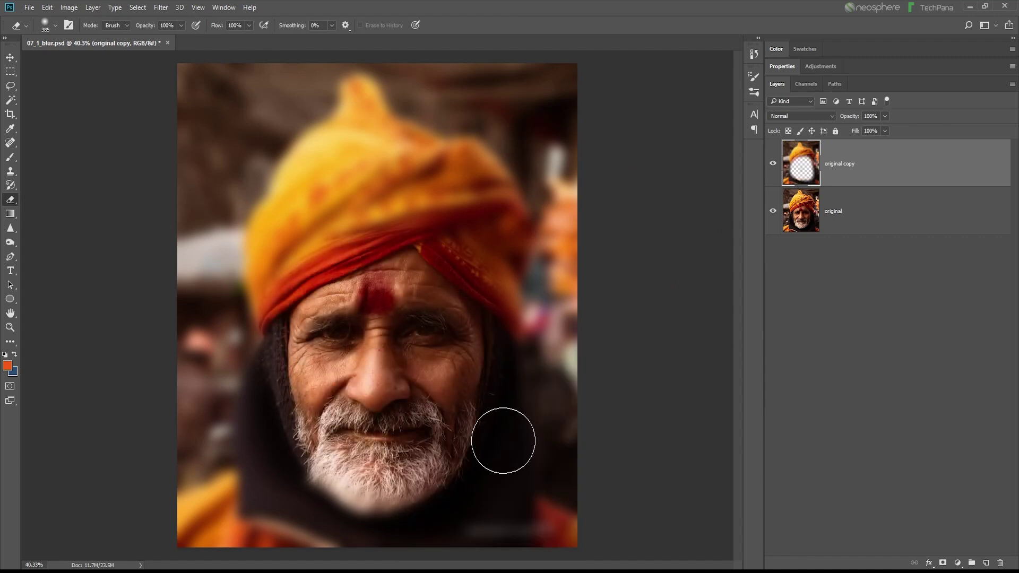
{"action": "left_click", "coordinate": [772, 211]}
{"action": "left_click", "coordinate": [770, 212]}
- Delete the blurred, partly erased layer and make a fresh duplicate of the original layer
{"action": "key", "text": "v"}
{"action": "left_click_drag", "start_coordinate": [869, 172], "coordinate": [1001, 563]}
{"action": "right_click", "coordinate": [870, 173]}
{"action": "left_click", "coordinate": [651, 152]}
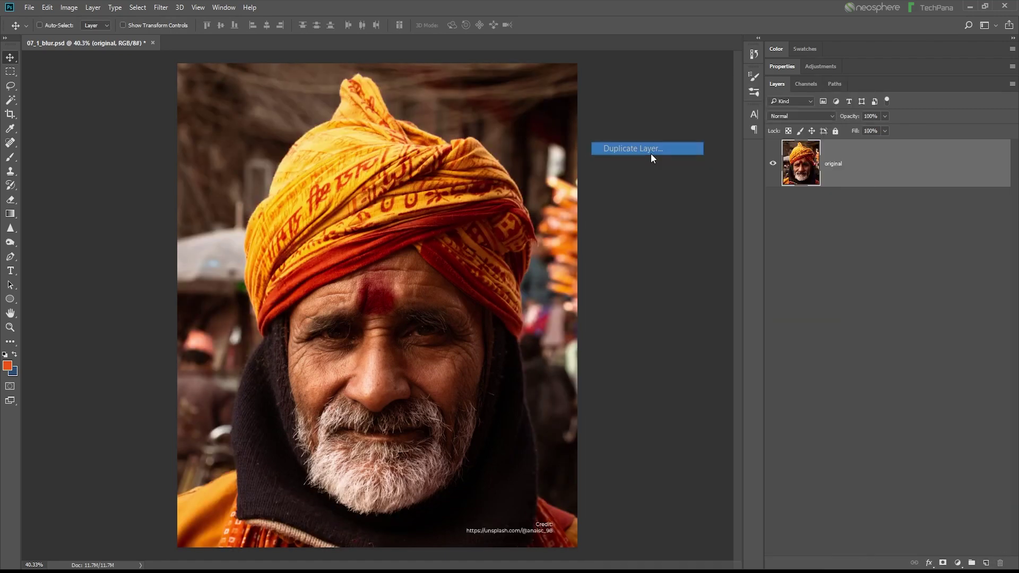
{"action": "left_click", "coordinate": [730, 267]}
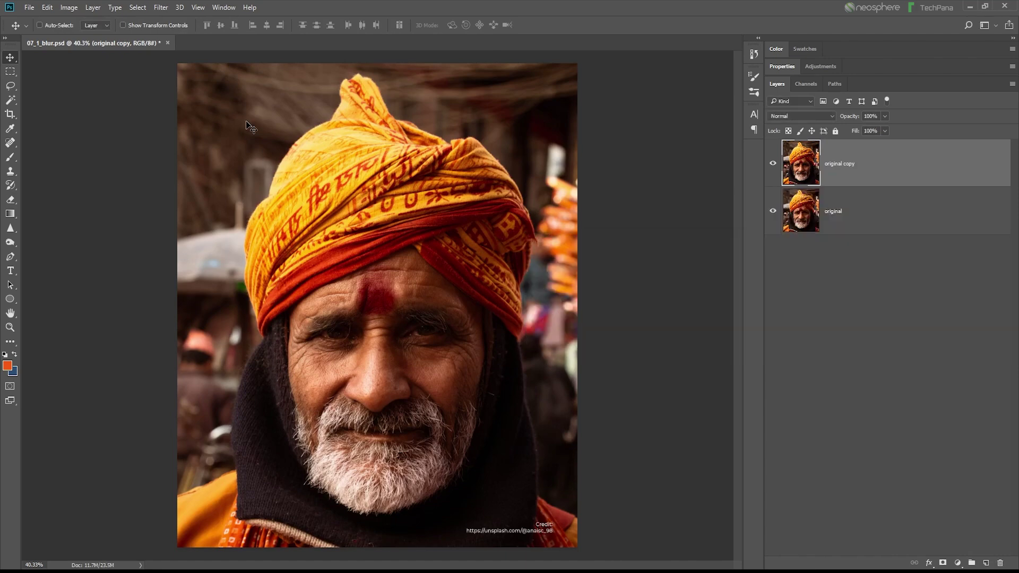
- Try Lens Blur on the duplicated layer at radius 45 and 65, and cancel it
{"action": "left_click", "coordinate": [160, 8]}
{"action": "mouse_move", "coordinate": [252, 165]}
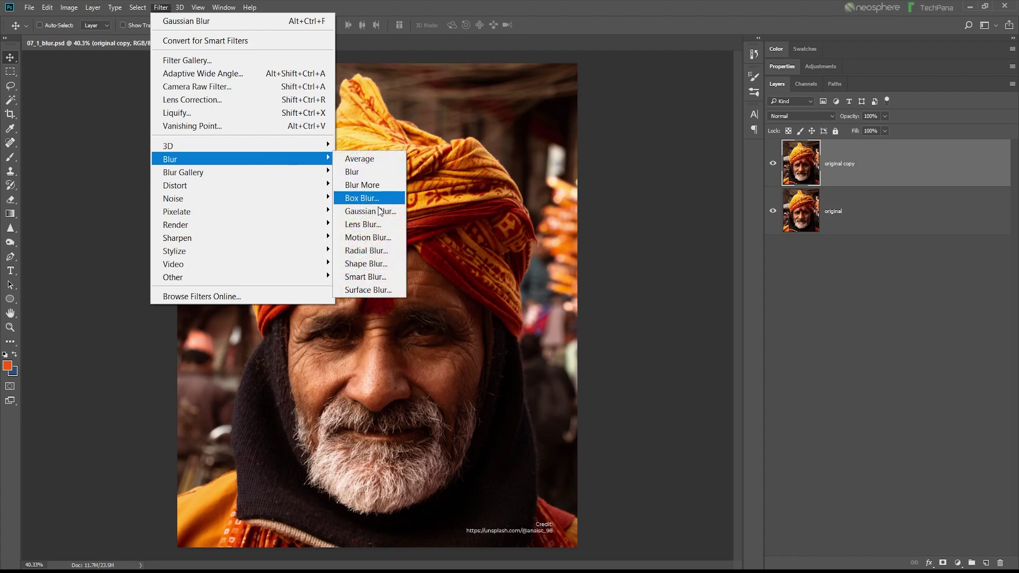
{"action": "left_click", "coordinate": [374, 223]}
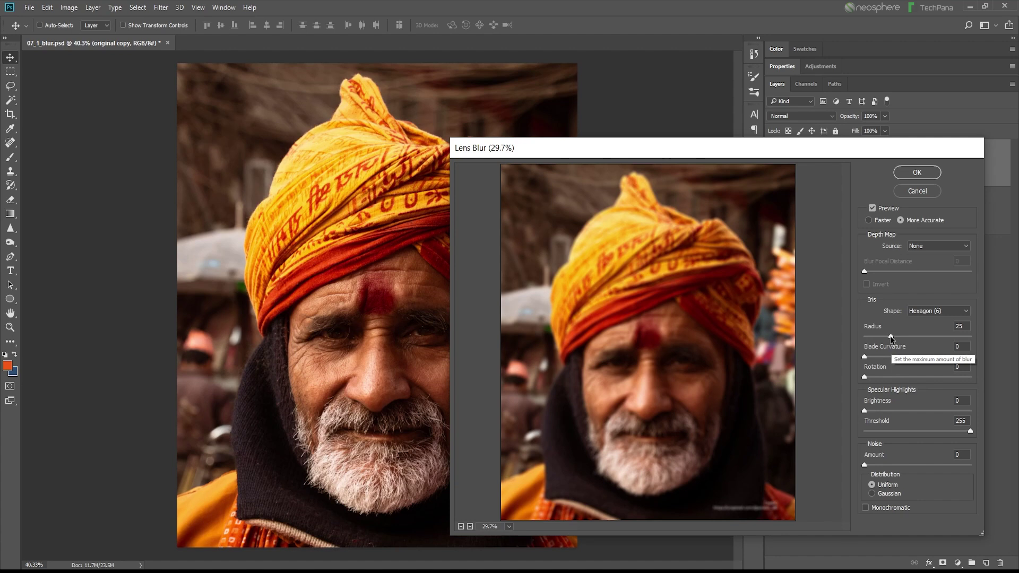
{"action": "left_click", "coordinate": [910, 336]}
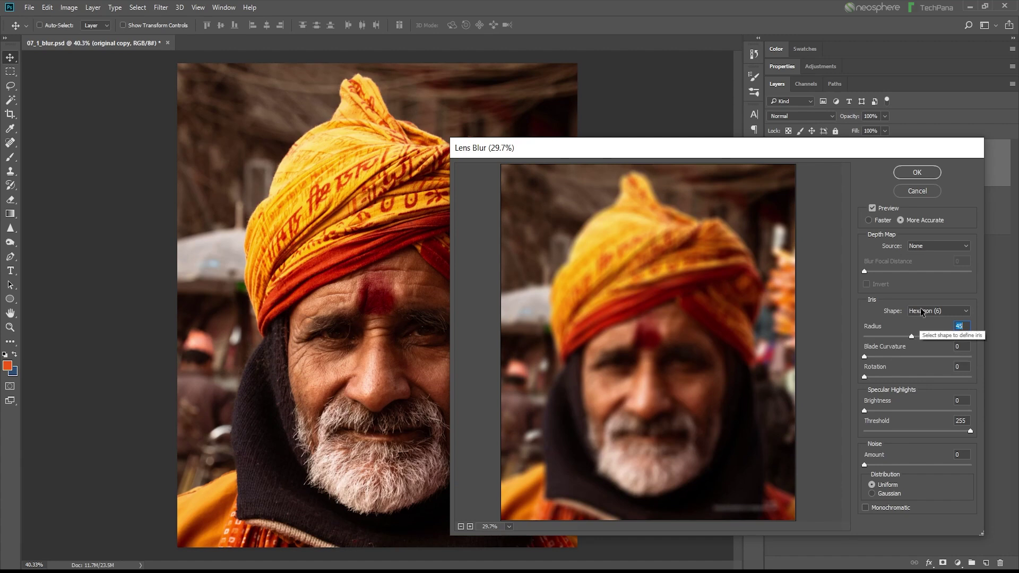
{"action": "left_click", "coordinate": [934, 337]}
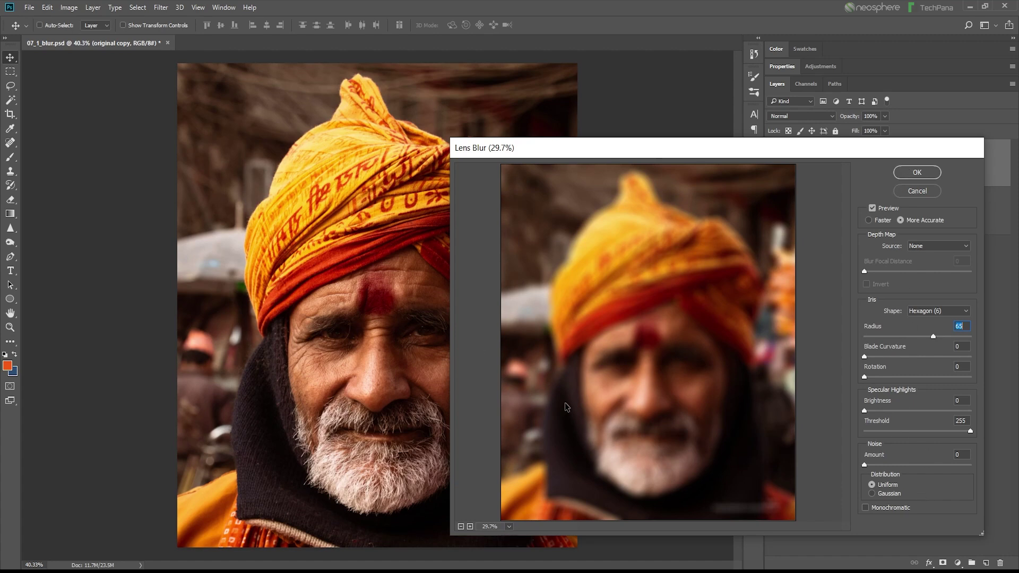
{"action": "left_click", "coordinate": [916, 191]}
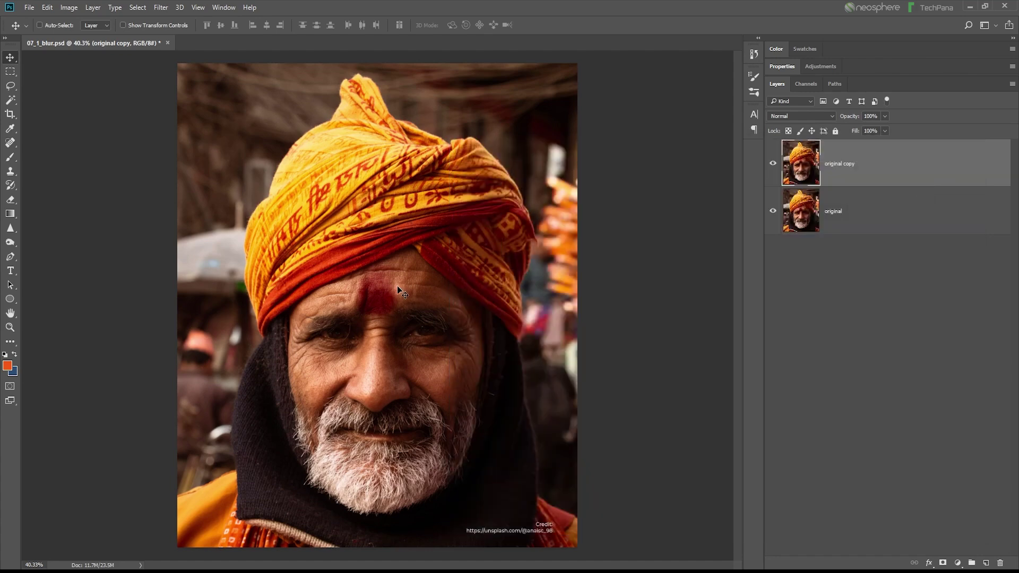
- Try Motion Blur on the duplicated layer at a distance of 657 pixels with the angle changed to -4°, and cancel it
{"action": "left_click", "coordinate": [160, 7]}
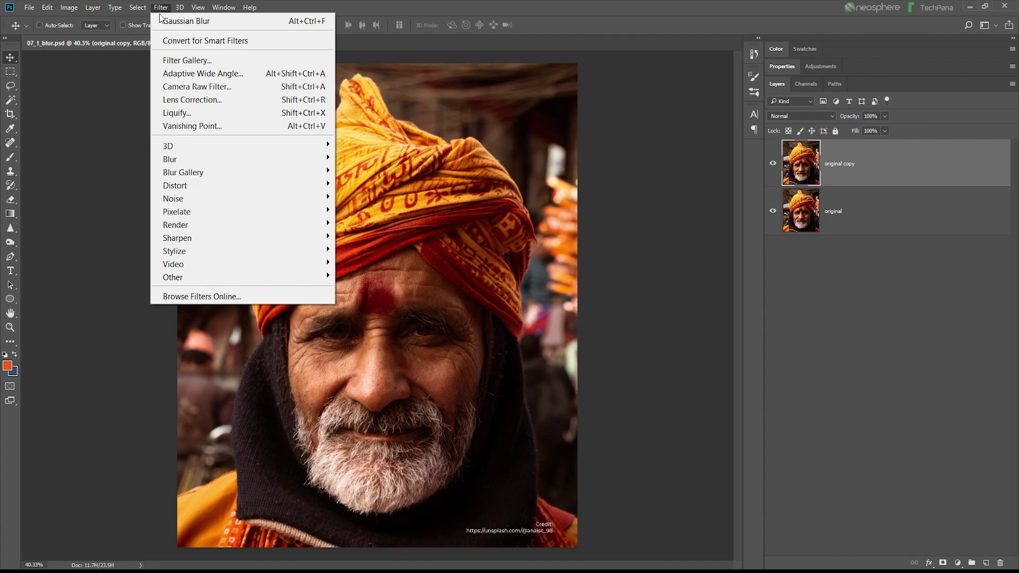
{"action": "mouse_move", "coordinate": [298, 157]}
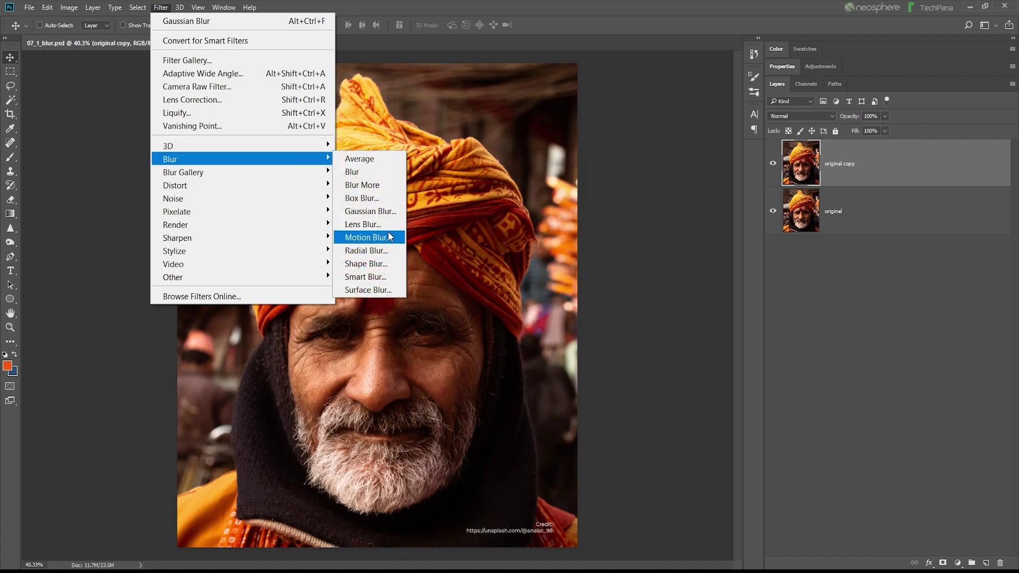
{"action": "left_click", "coordinate": [366, 237]}
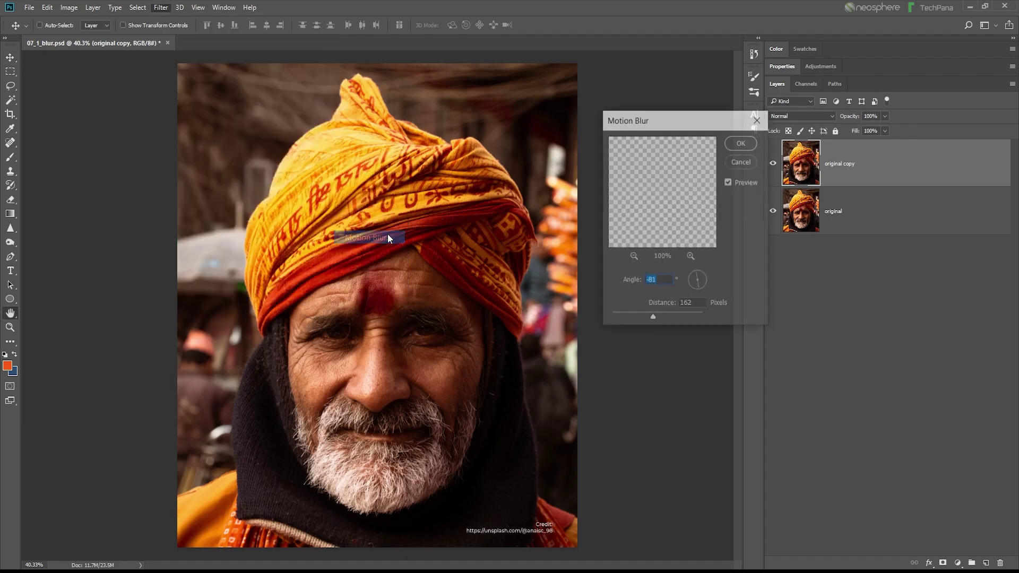
{"action": "left_click_drag", "start_coordinate": [659, 314], "coordinate": [680, 316]}
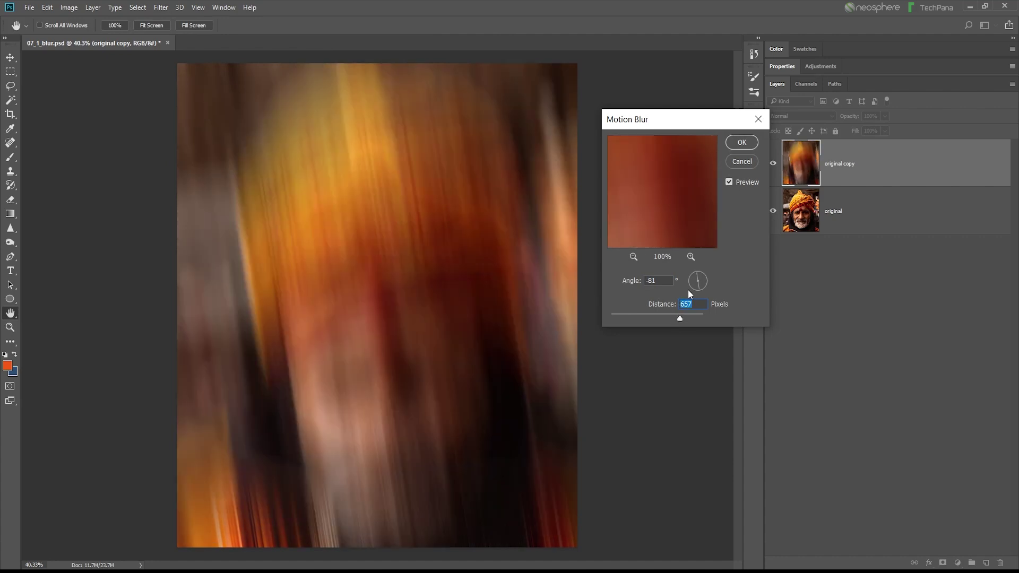
{"action": "left_click_drag", "start_coordinate": [699, 289], "coordinate": [690, 281]}
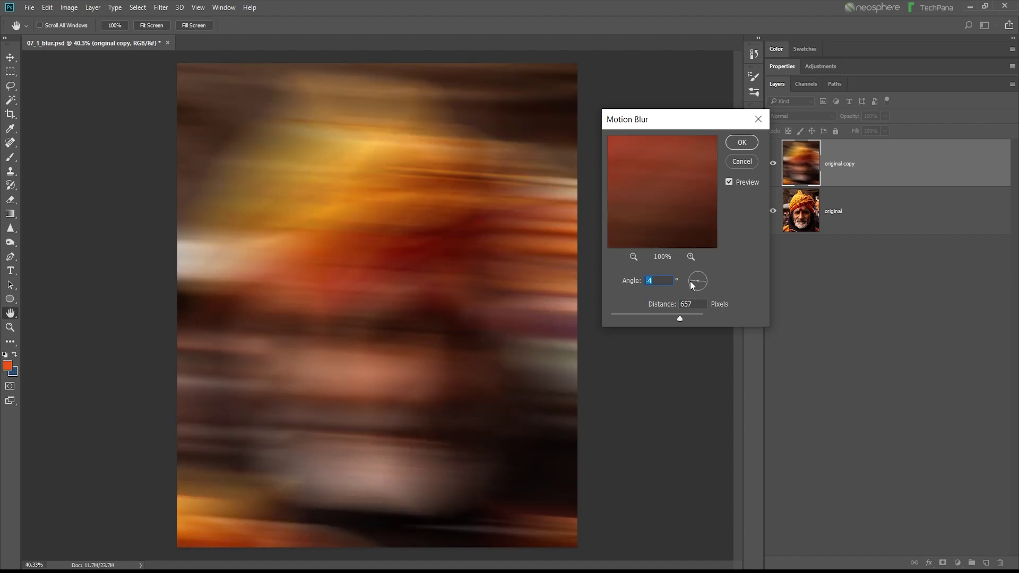
{"action": "left_click", "coordinate": [747, 164]}
- Apply Motion Blur to the duplicated layer with an angle of 0° and a distance of 194 pixels
{"action": "left_click", "coordinate": [160, 8]}
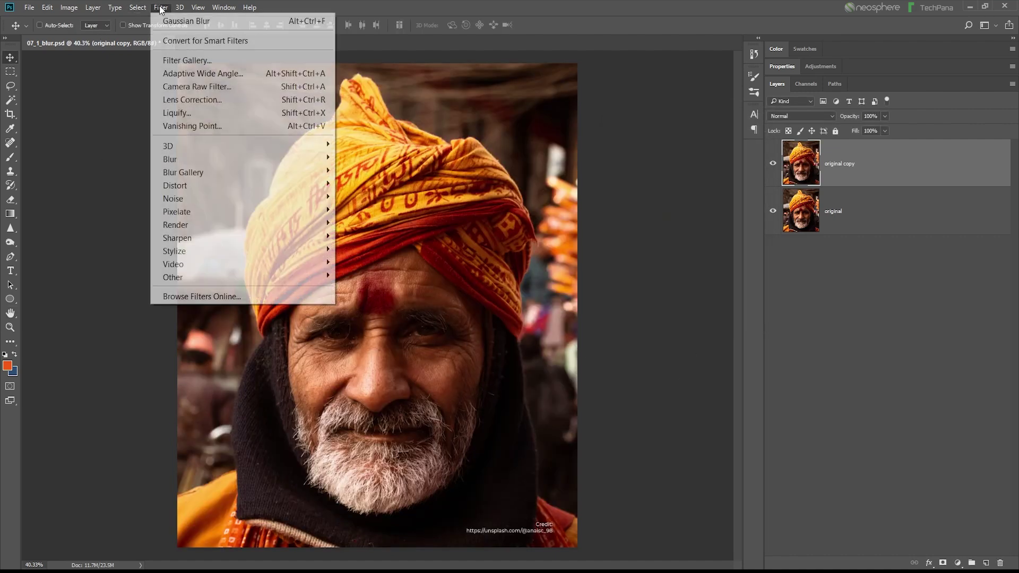
{"action": "mouse_move", "coordinate": [260, 159]}
{"action": "left_click", "coordinate": [369, 238]}
{"action": "type", "text": "0"}
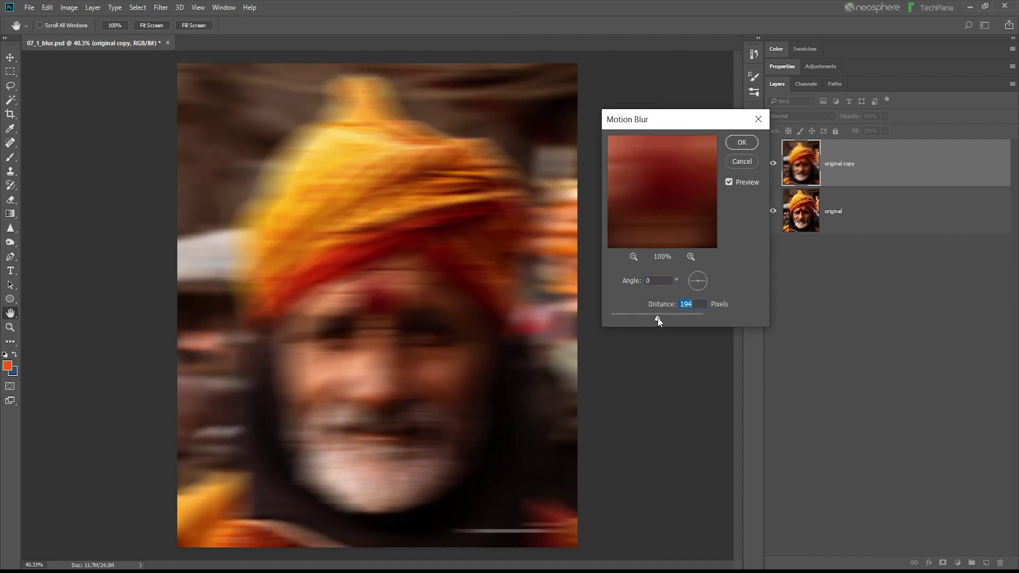
{"action": "left_click", "coordinate": [742, 142]}
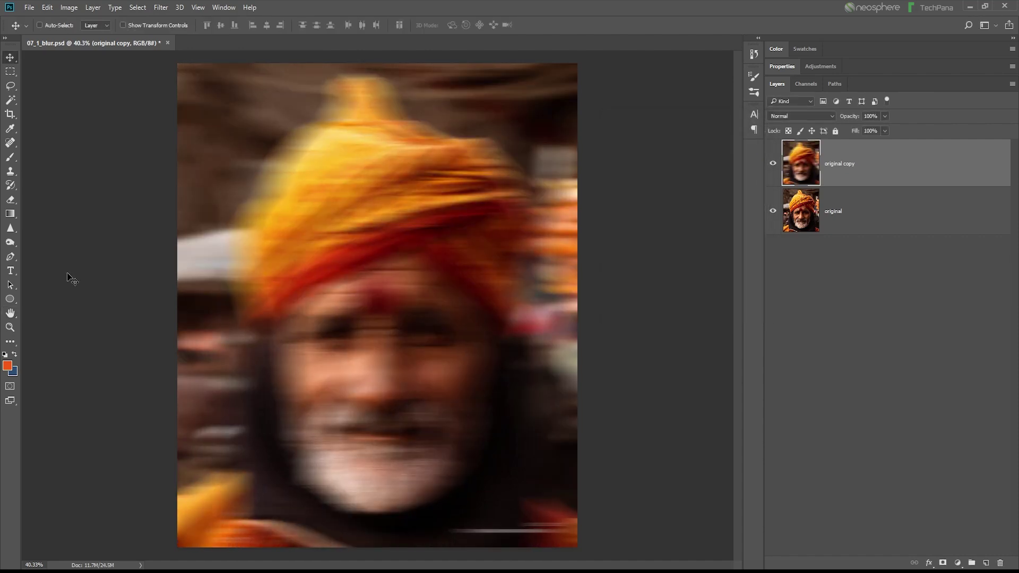
- Erase the motion-blurred copy over the face and the background on the picture's right side with a soft 1811 px Eraser
{"action": "left_click", "coordinate": [10, 199]}
{"action": "right_click", "coordinate": [403, 272]}
{"action": "left_click_drag", "start_coordinate": [519, 300], "coordinate": [522, 300]}
{"action": "left_click", "coordinate": [464, 227]}
{"action": "mouse_move", "coordinate": [464, 227]}
{"action": "left_mouse_down"}
{"action": "mouse_move", "coordinate": [496, 311]}
{"action": "mouse_move", "coordinate": [503, 403]}
{"action": "mouse_move", "coordinate": [558, 432]}
{"action": "left_mouse_up"}
{"action": "key", "text": "ctrl+minus"}
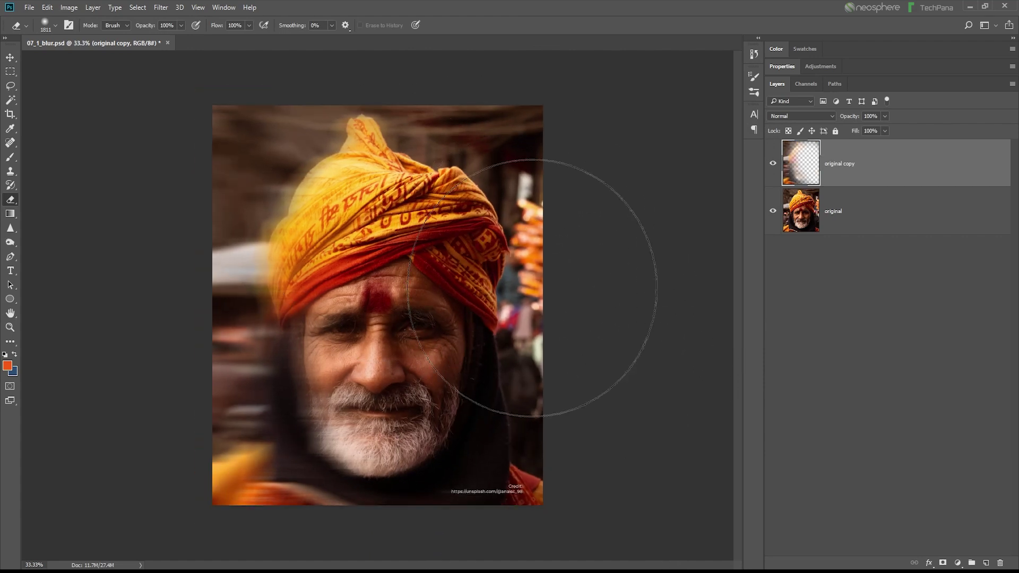
- Delete the partly erased motion-blurred layer and stack two fresh duplicates above the original layer
{"action": "key", "text": "v"}
{"action": "left_click_drag", "start_coordinate": [867, 175], "coordinate": [1001, 564]}
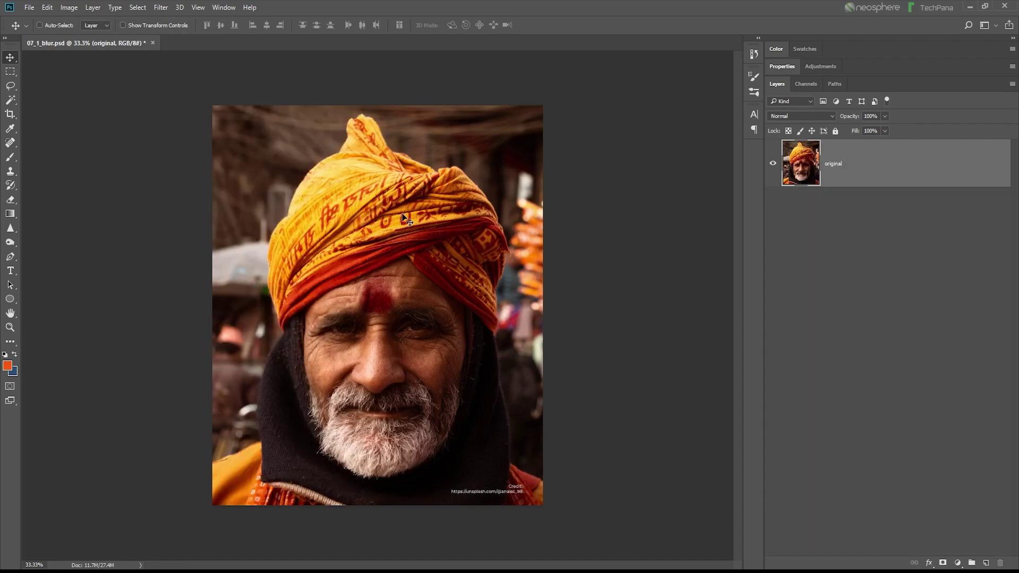
{"action": "right_click", "coordinate": [861, 181]}
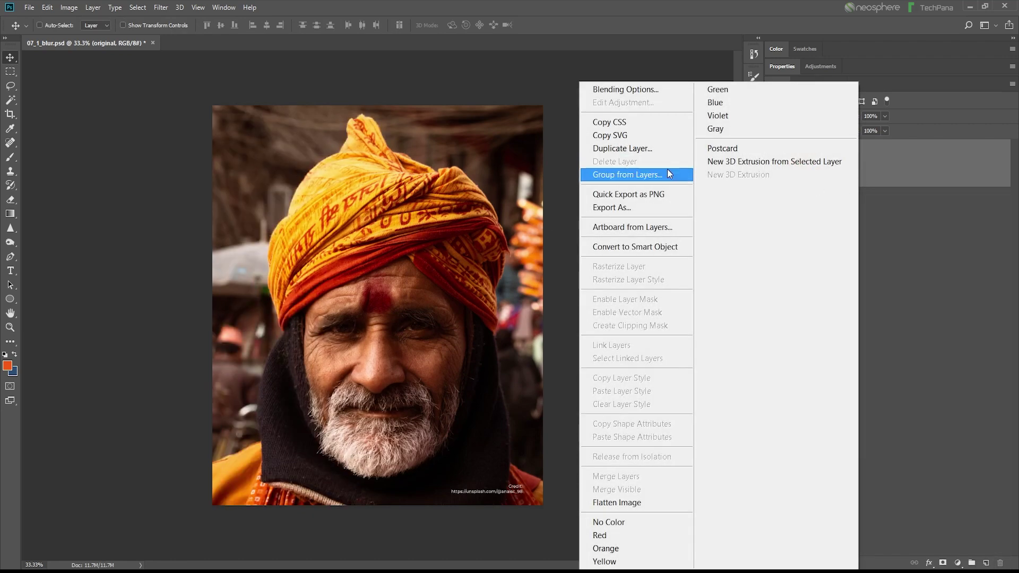
{"action": "left_click", "coordinate": [648, 150]}
{"action": "left_click", "coordinate": [726, 268]}
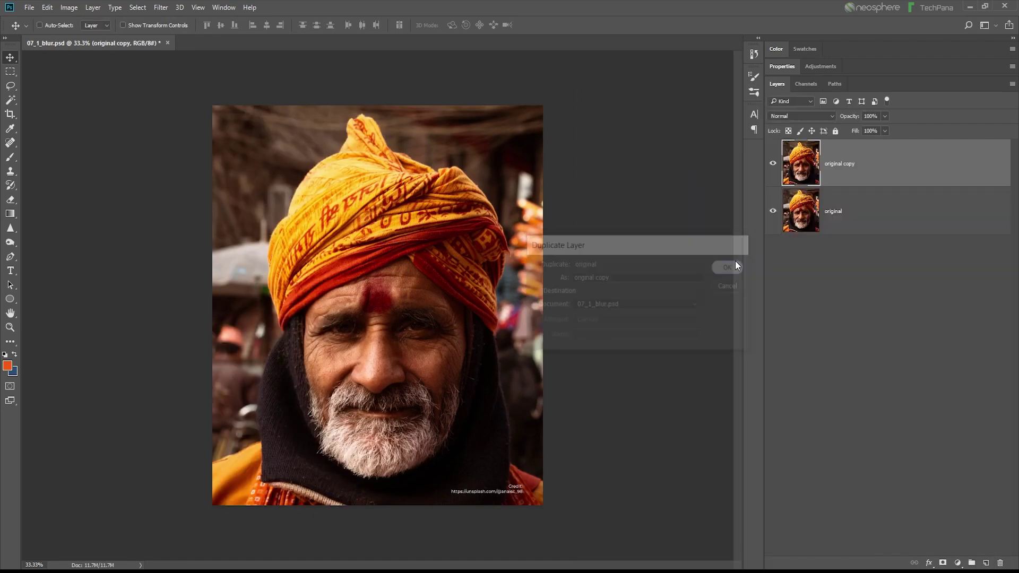
{"action": "right_click", "coordinate": [851, 172]}
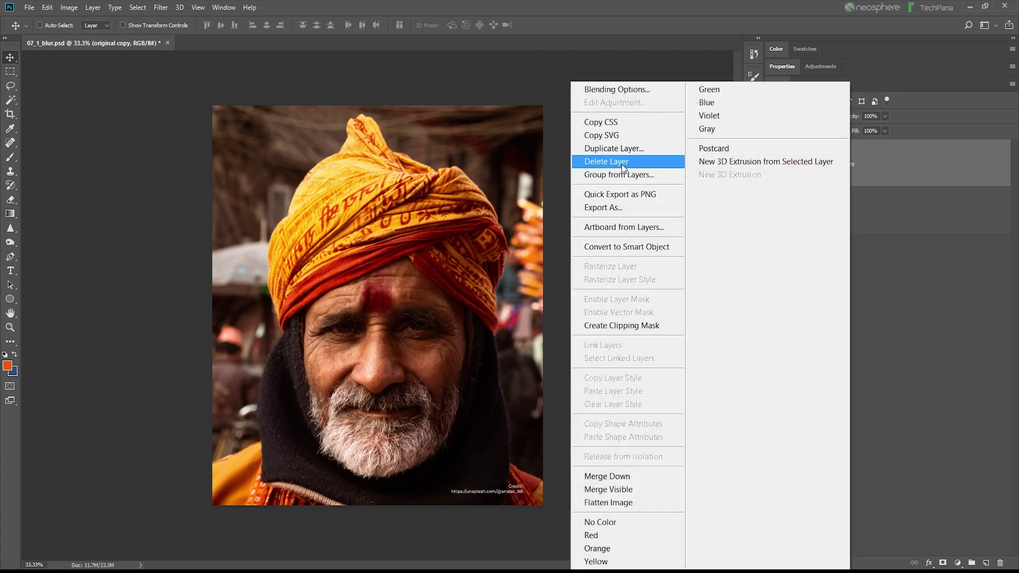
{"action": "left_click", "coordinate": [620, 149]}
{"action": "left_click", "coordinate": [728, 267]}
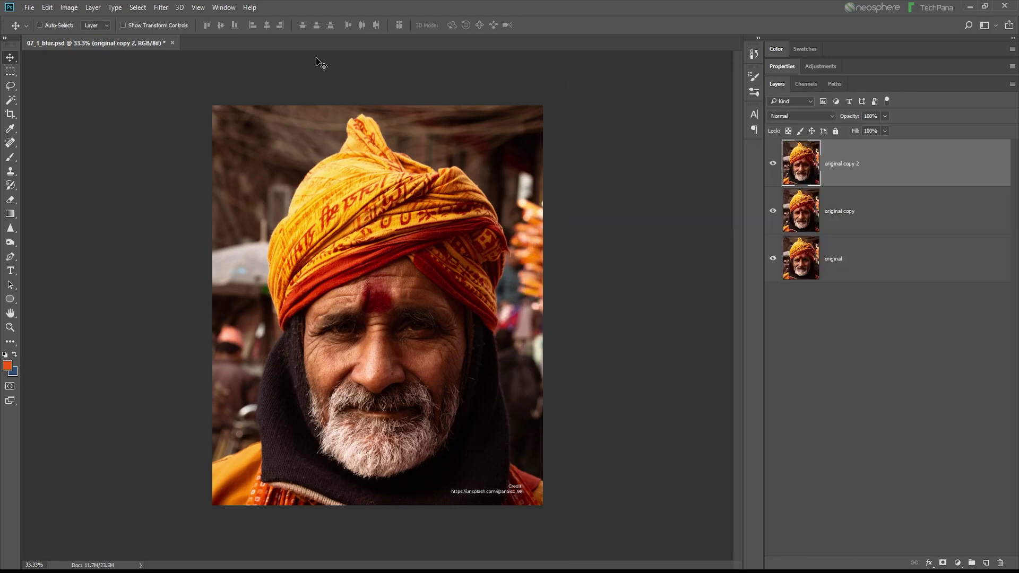
- Apply Radial Blur to the topmost copy with the Zoom method, amount 70 and Good quality, and delete that layer
{"action": "left_click", "coordinate": [160, 7]}
{"action": "mouse_move", "coordinate": [299, 160]}
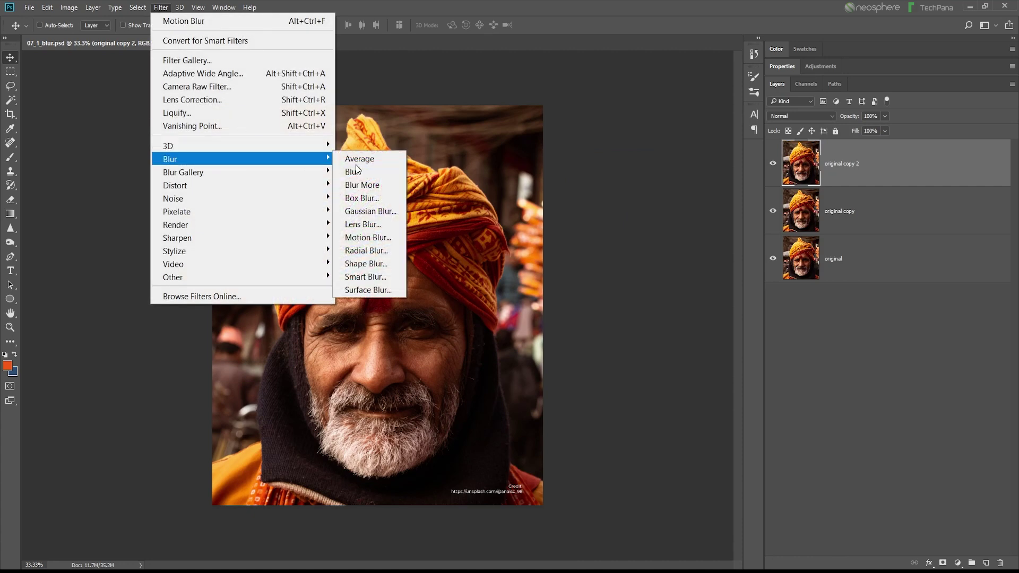
{"action": "left_click", "coordinate": [401, 254]}
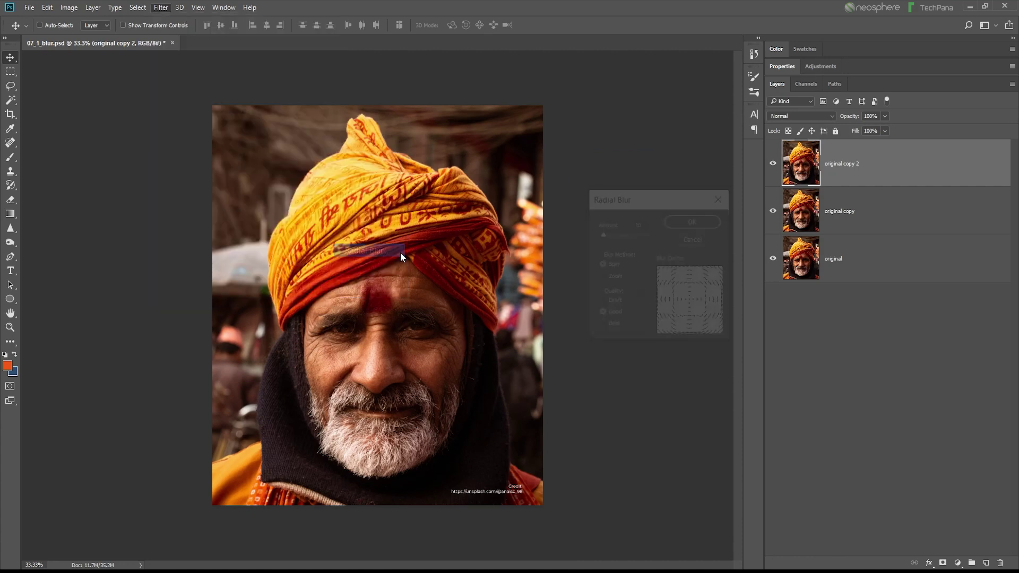
{"action": "left_click", "coordinate": [602, 277]}
{"action": "left_click", "coordinate": [620, 235]}
{"action": "left_click_drag", "start_coordinate": [623, 235], "coordinate": [633, 234]}
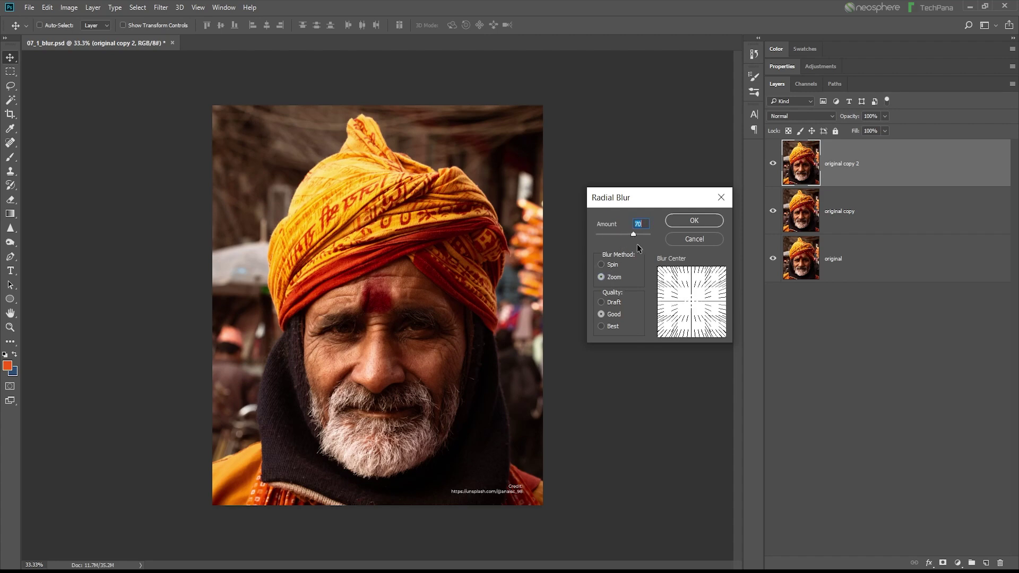
{"action": "mouse_move", "coordinate": [686, 296]}
{"action": "left_mouse_down"}
{"action": "mouse_move", "coordinate": [674, 292]}
{"action": "mouse_move", "coordinate": [691, 308]}
{"action": "left_mouse_up"}
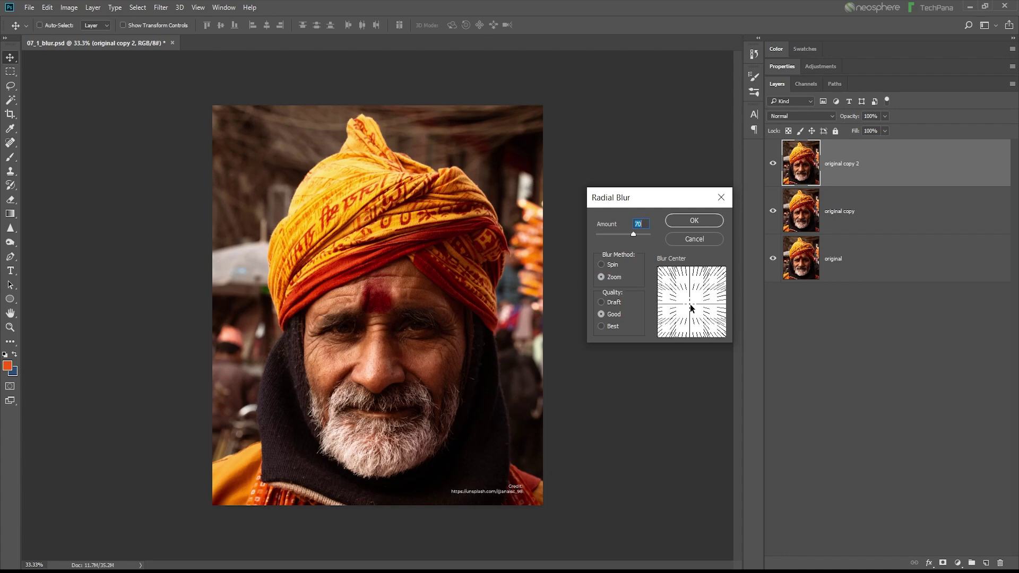
{"action": "left_click", "coordinate": [601, 264]}
{"action": "left_click", "coordinate": [610, 278]}
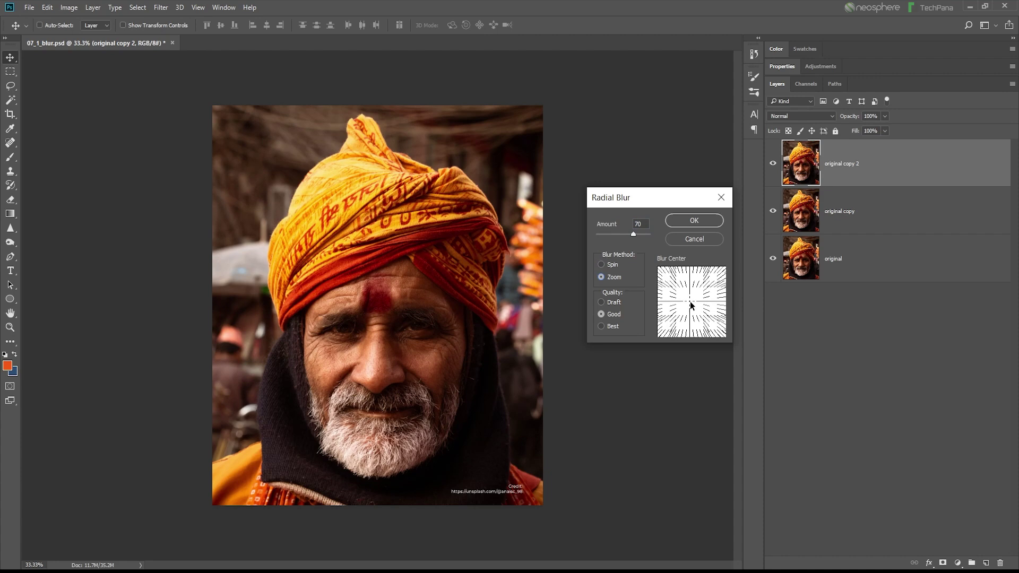
{"action": "left_click", "coordinate": [692, 230]}
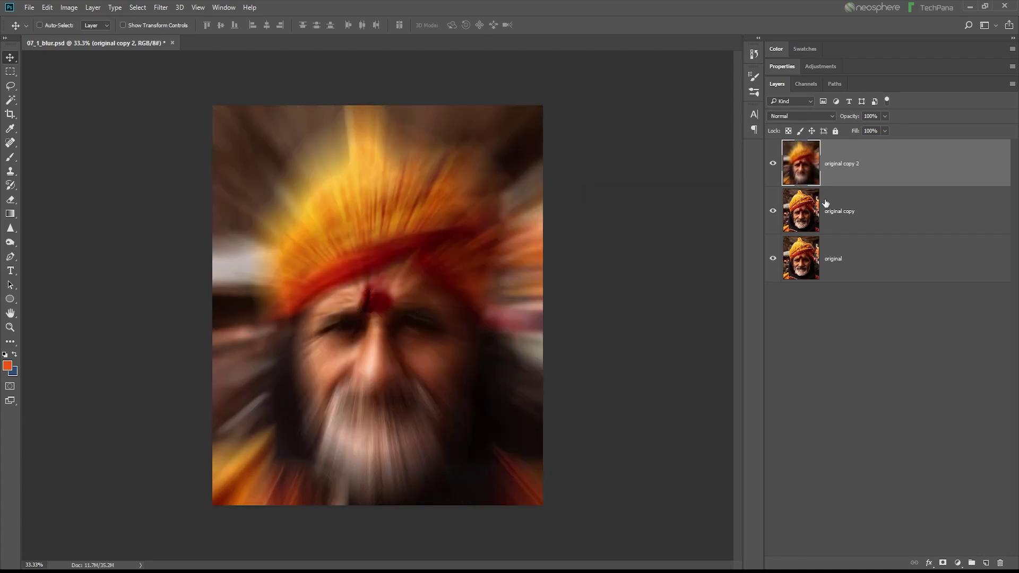
{"action": "left_click_drag", "start_coordinate": [894, 181], "coordinate": [1000, 562]}
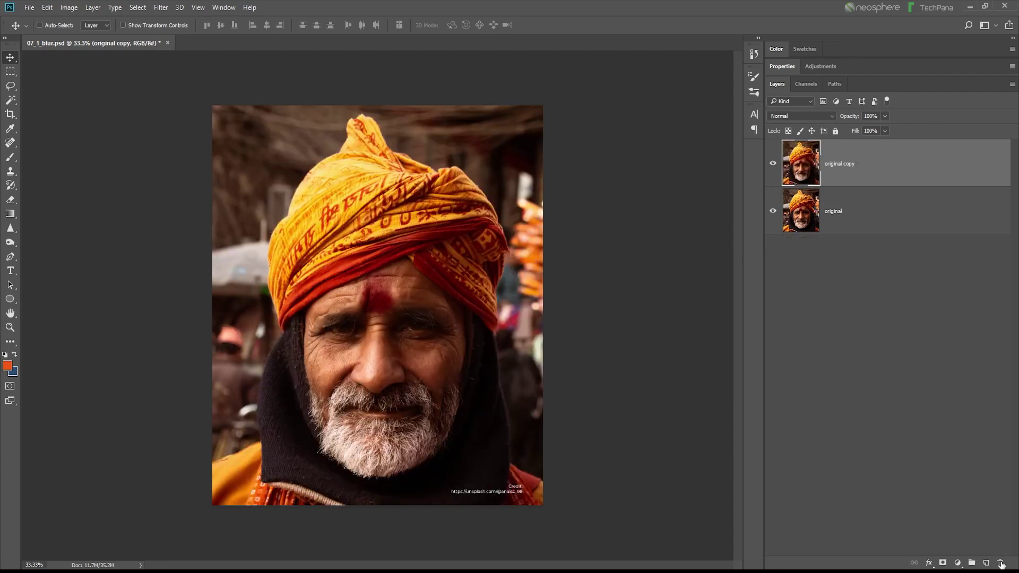
- Try Shape Blur on the remaining copy with the dog shape and a radius of 454 pixels, and cancel it
{"action": "left_click", "coordinate": [160, 9]}
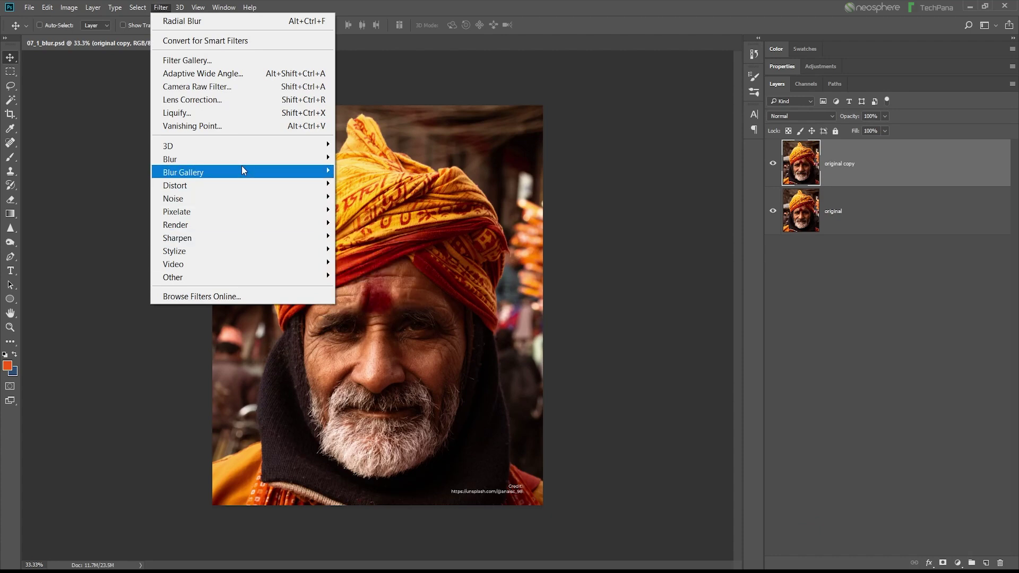
{"action": "mouse_move", "coordinate": [242, 159]}
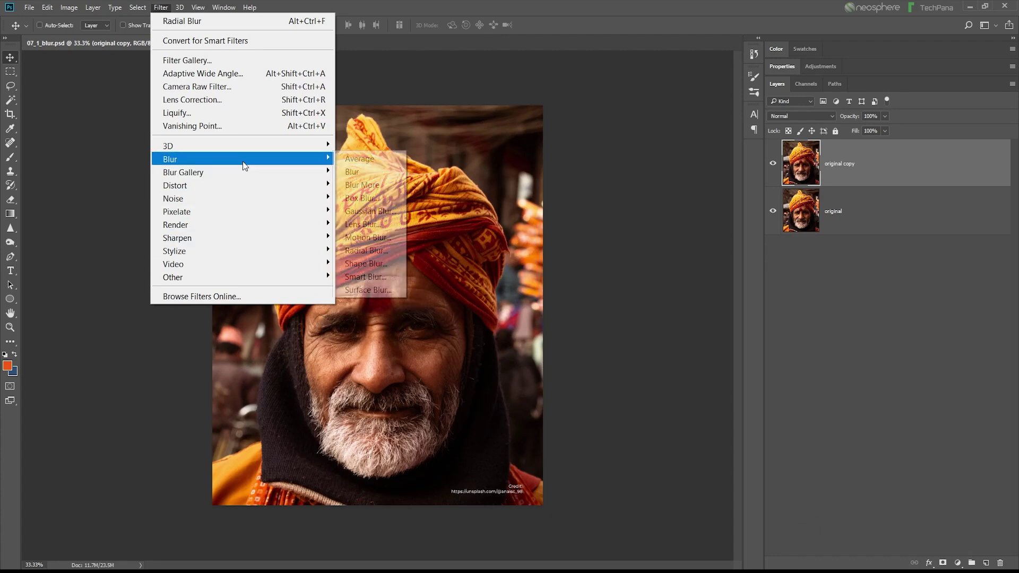
{"action": "left_click", "coordinate": [391, 263]}
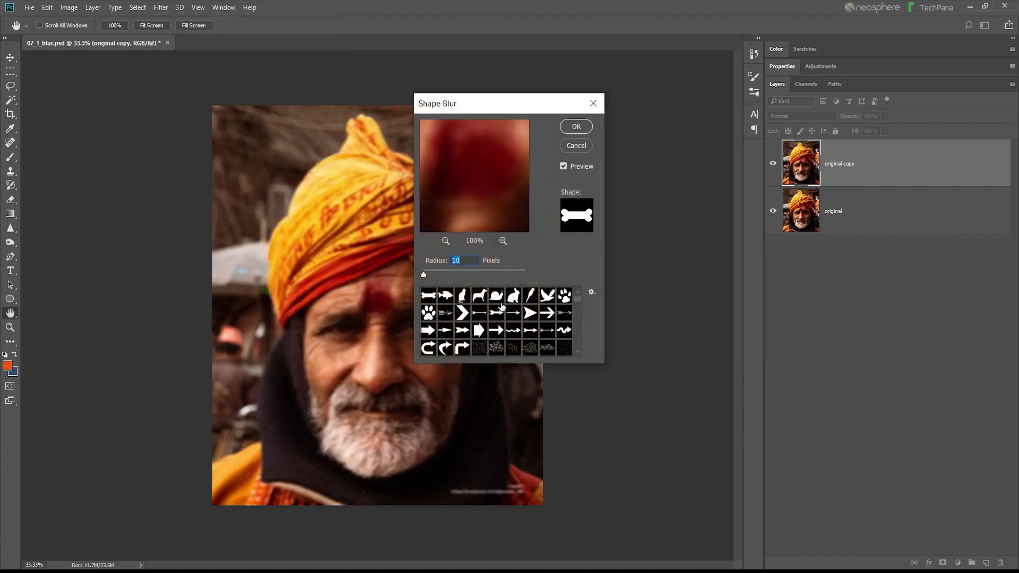
{"action": "left_click", "coordinate": [469, 273]}
{"action": "left_click", "coordinate": [479, 298]}
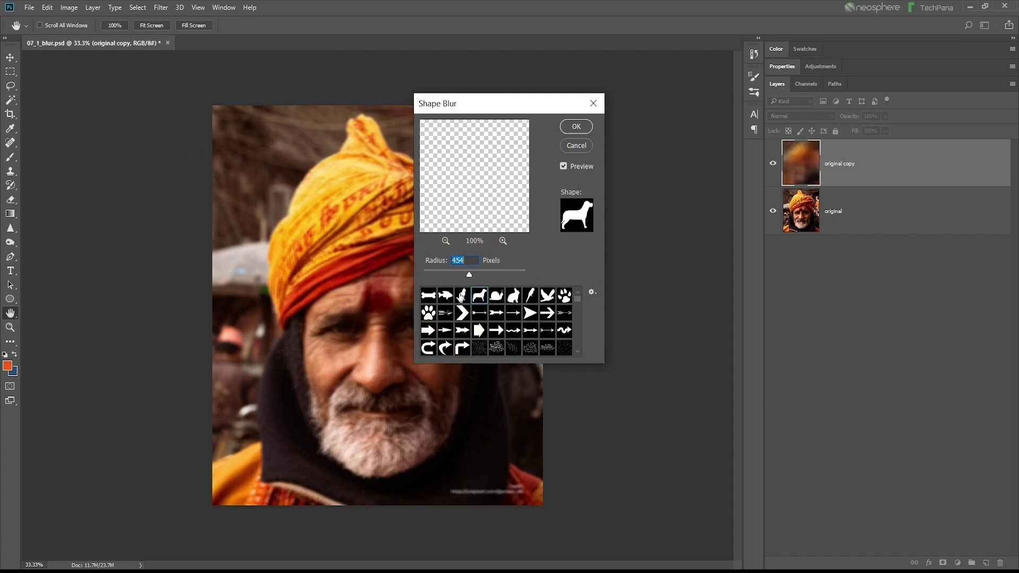
{"action": "left_click", "coordinate": [581, 147]}
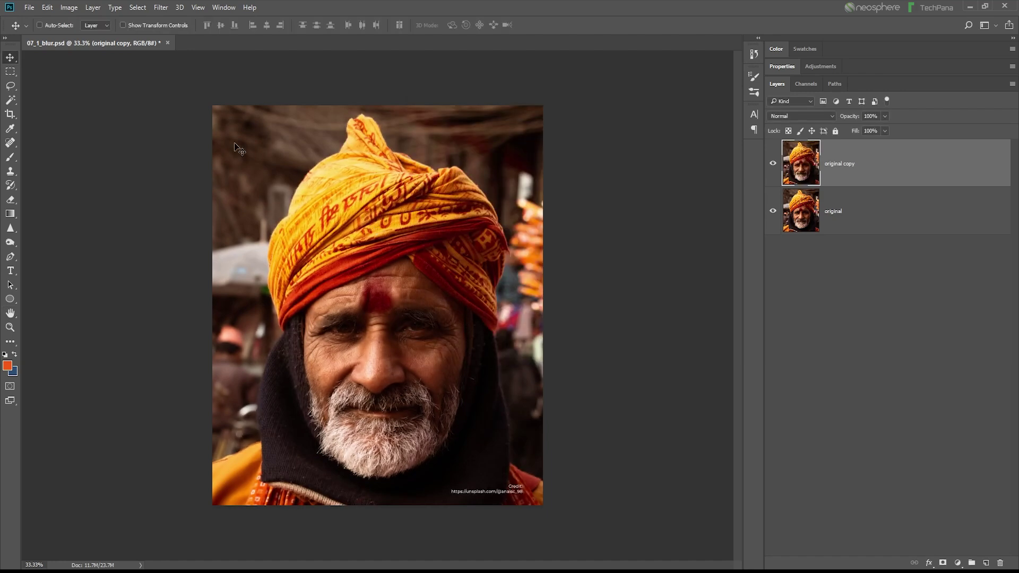
- Apply Smart Blur to the original copy layer with radius 8.5, threshold 48.6 and Low quality in Normal mode, and undo it
{"action": "left_click", "coordinate": [161, 8]}
{"action": "mouse_move", "coordinate": [269, 162]}
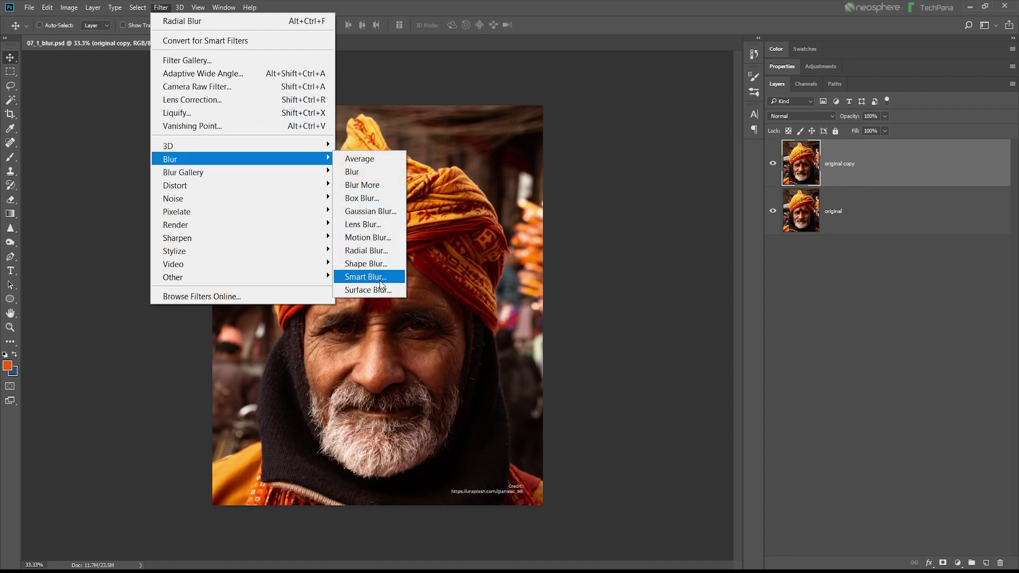
{"action": "scroll", "coordinate": [405, 343], "scroll_direction": "up", "scroll_amount": 3}
{"action": "scroll", "coordinate": [405, 344], "scroll_direction": "up", "scroll_amount": 5}
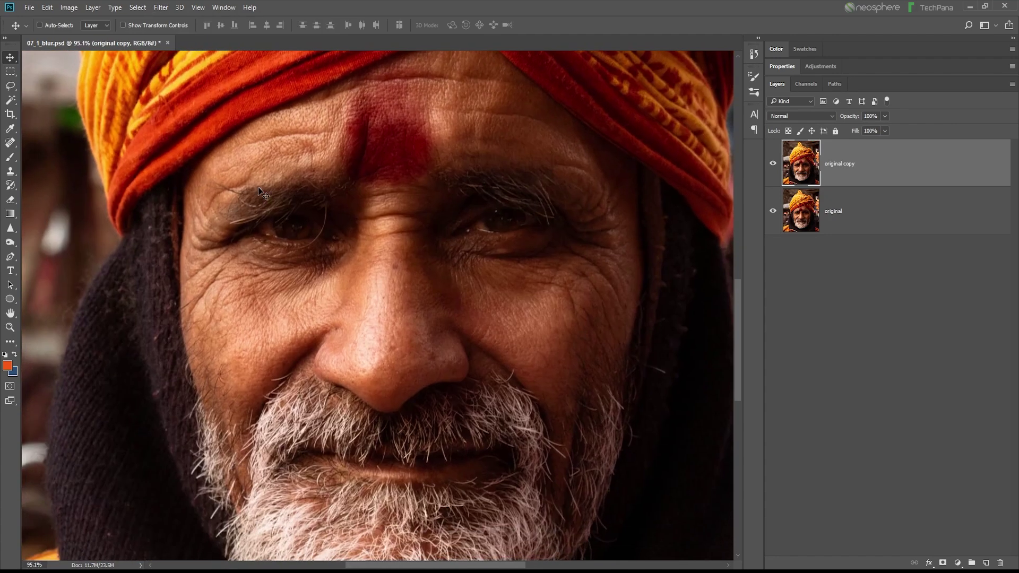
{"action": "left_click", "coordinate": [159, 8]}
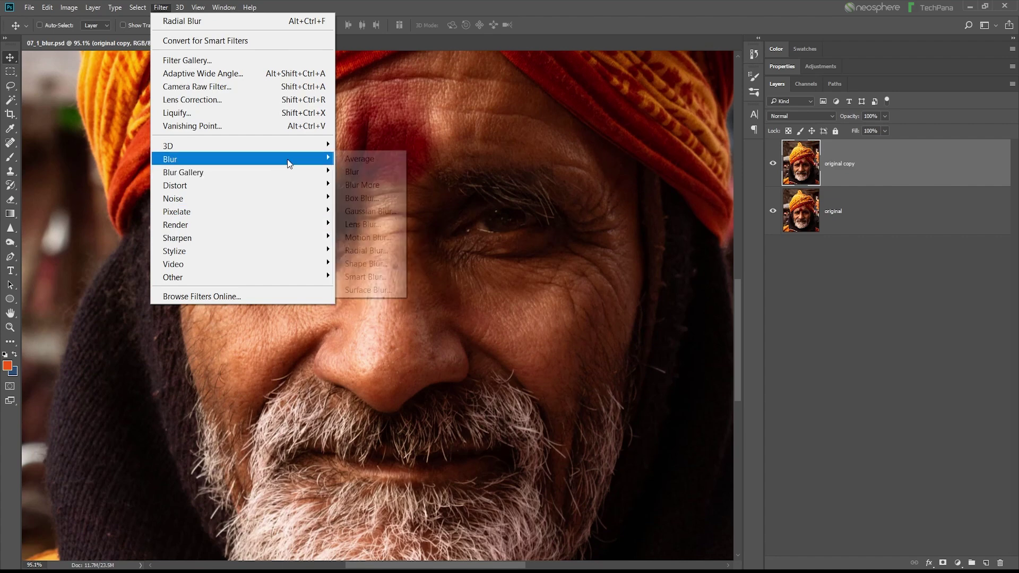
{"action": "left_click", "coordinate": [385, 272]}
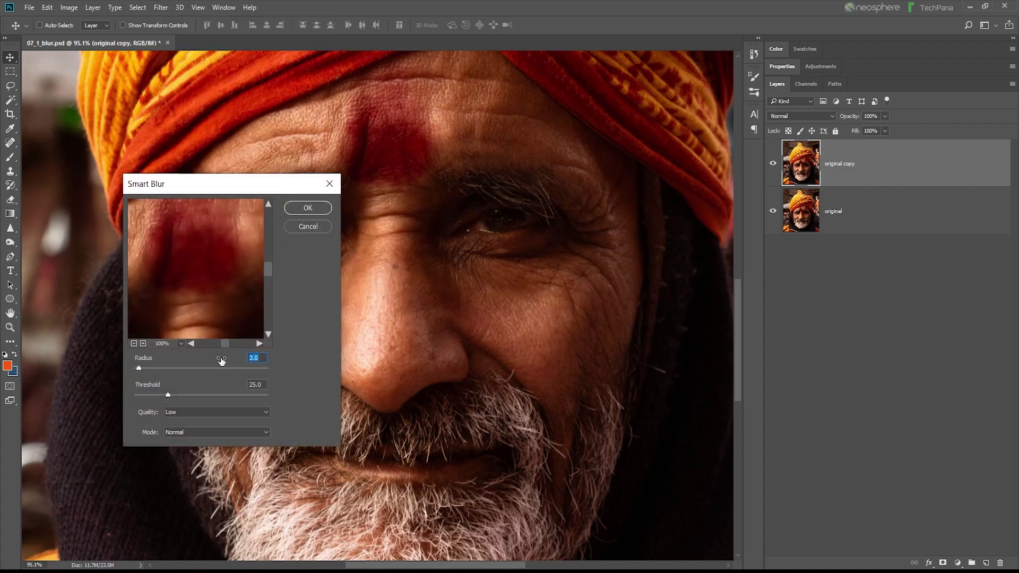
{"action": "left_click_drag", "start_coordinate": [193, 287], "coordinate": [147, 243]}
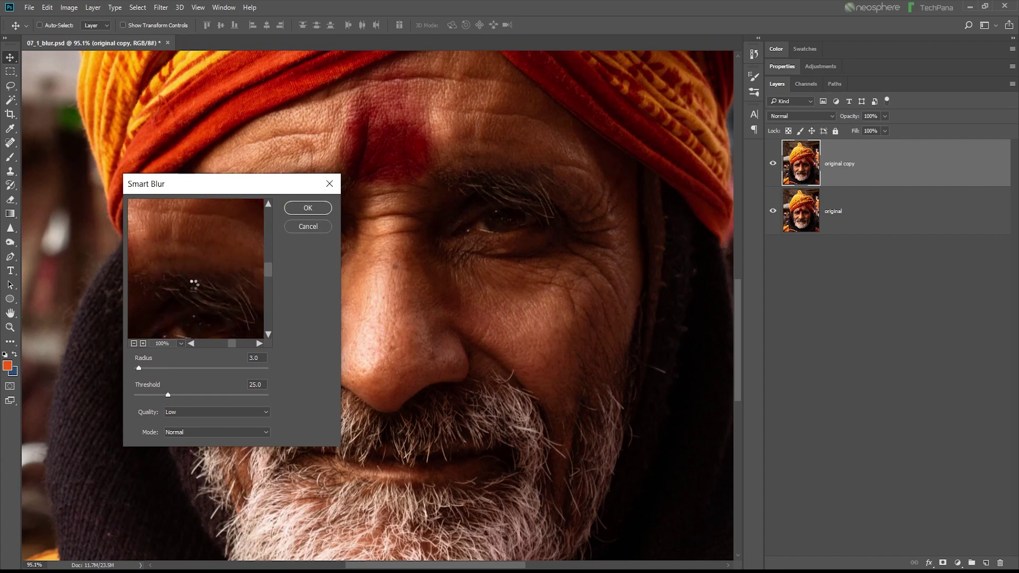
{"action": "left_click_drag", "start_coordinate": [193, 285], "coordinate": [196, 241]}
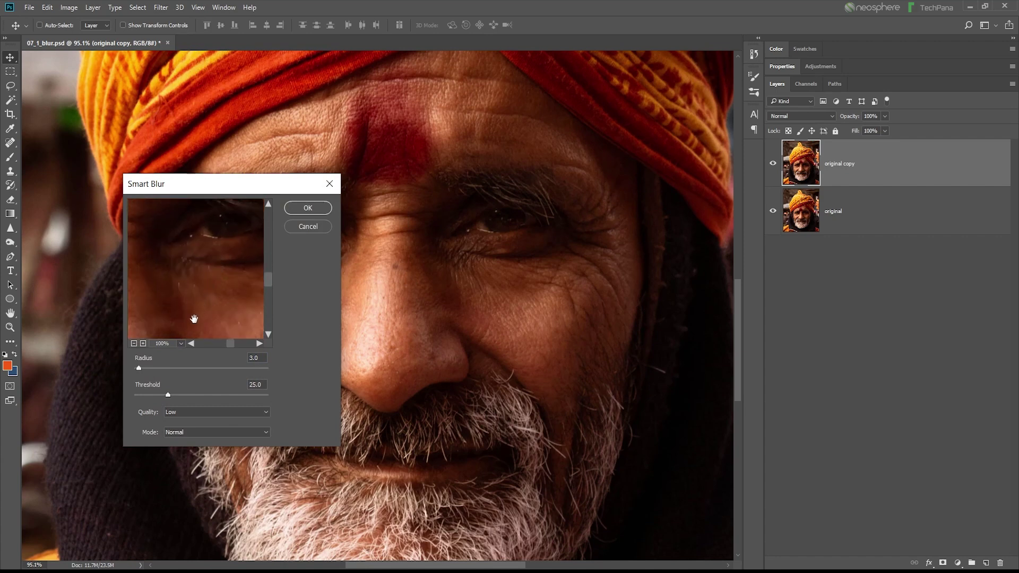
{"action": "left_click_drag", "start_coordinate": [139, 368], "coordinate": [199, 394]}
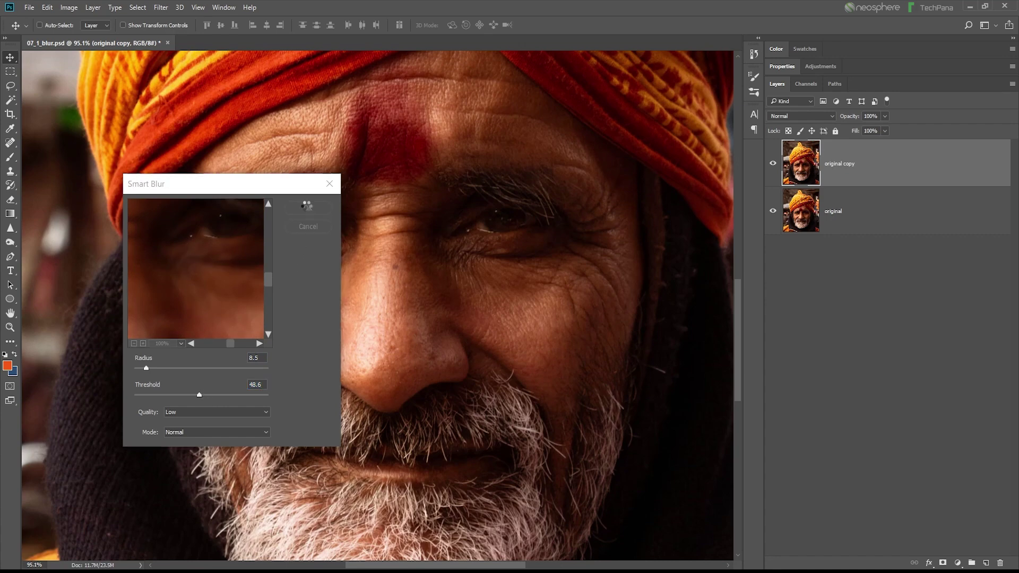
{"action": "left_click", "coordinate": [307, 207]}
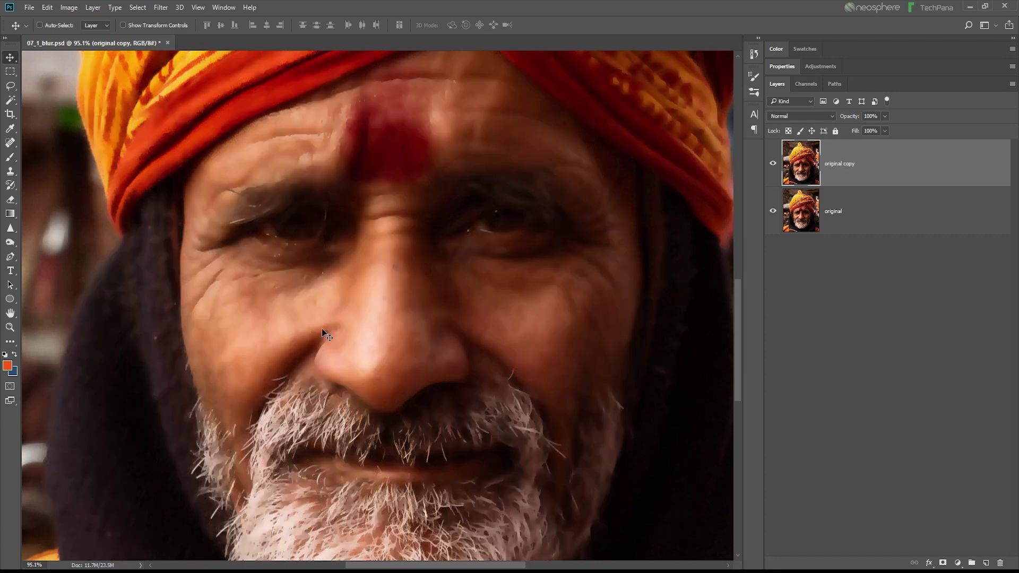
{"action": "left_click", "coordinate": [47, 8]}
{"action": "left_click", "coordinate": [59, 20]}
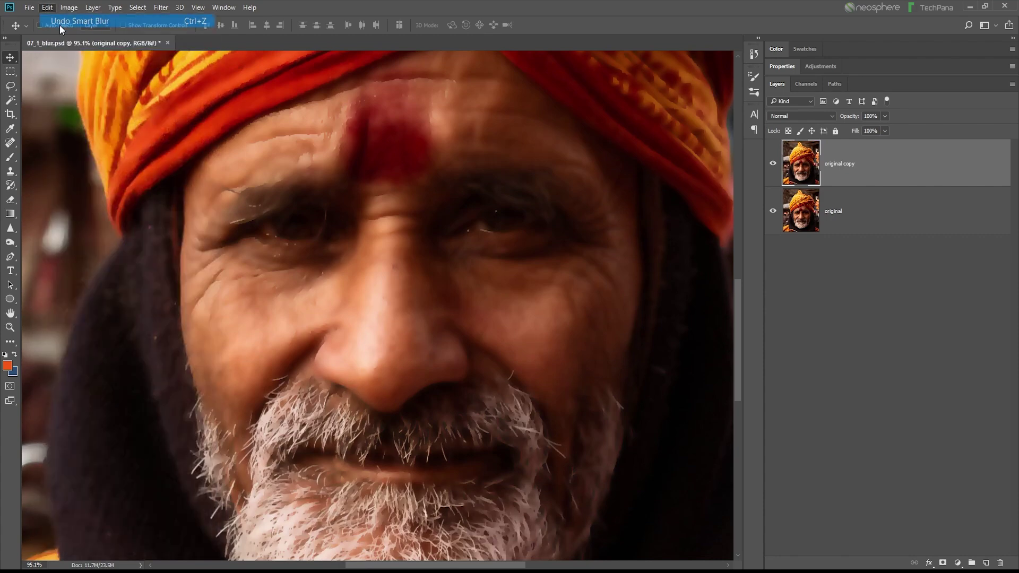
- Try Surface Blur on the original copy layer with a radius of 20 pixels and a threshold of 23 levels, and cancel it
{"action": "left_click", "coordinate": [161, 7]}
{"action": "mouse_move", "coordinate": [231, 157]}
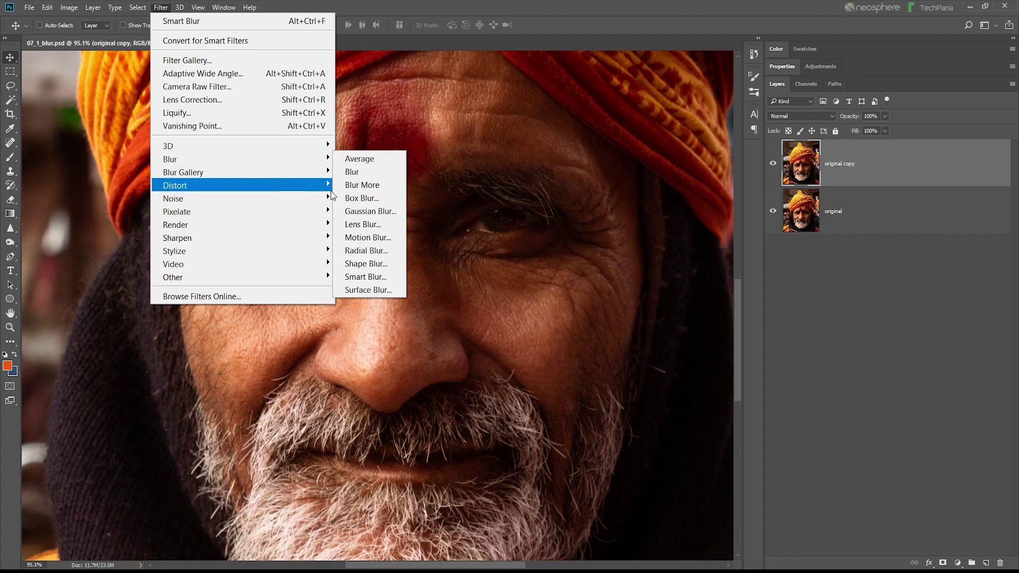
{"action": "left_click", "coordinate": [361, 292]}
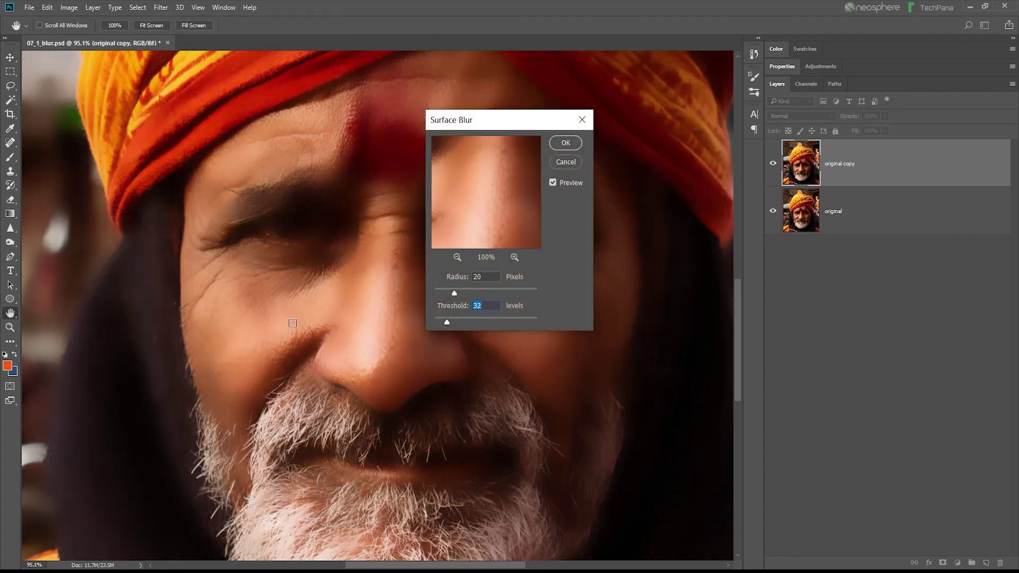
{"action": "left_click_drag", "start_coordinate": [489, 129], "coordinate": [643, 251]}
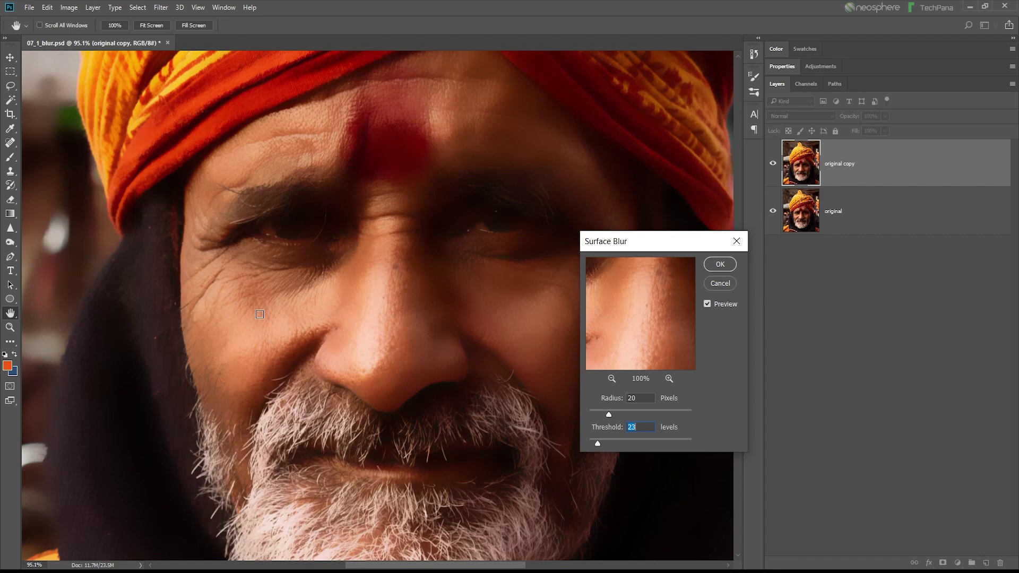
{"action": "left_click", "coordinate": [719, 284]}
{"action": "left_click", "coordinate": [161, 8]}
{"action": "mouse_move", "coordinate": [224, 159]}
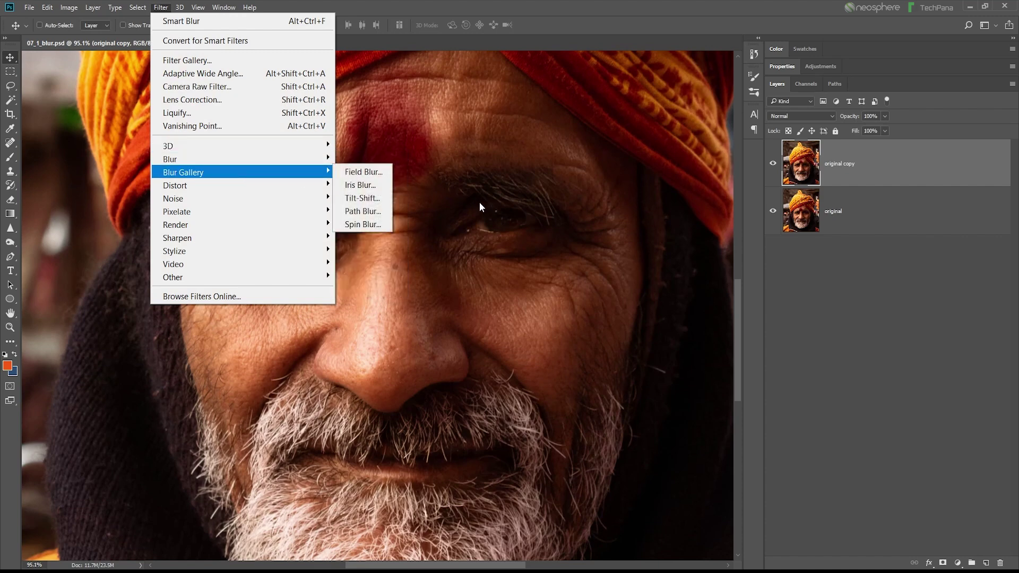
{"action": "left_click", "coordinate": [480, 205]}
{"action": "scroll", "coordinate": [483, 207], "scroll_direction": "down", "scroll_amount": 5}
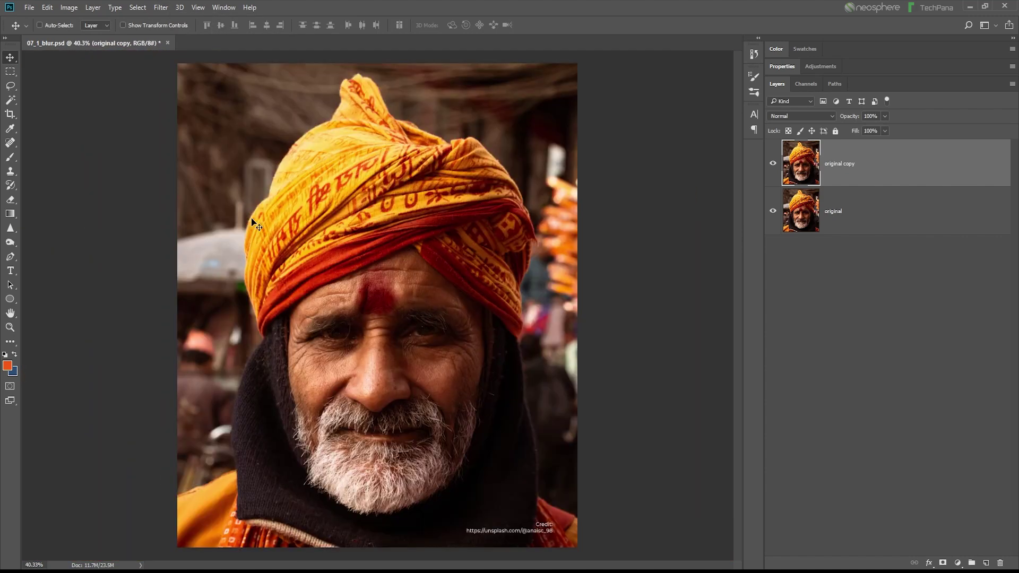
- Try Unsharp Mask on the original copy at amount 147%, radius 3.8 pixels and threshold 17, toggle its preview, and cancel it
{"action": "left_click", "coordinate": [161, 9]}
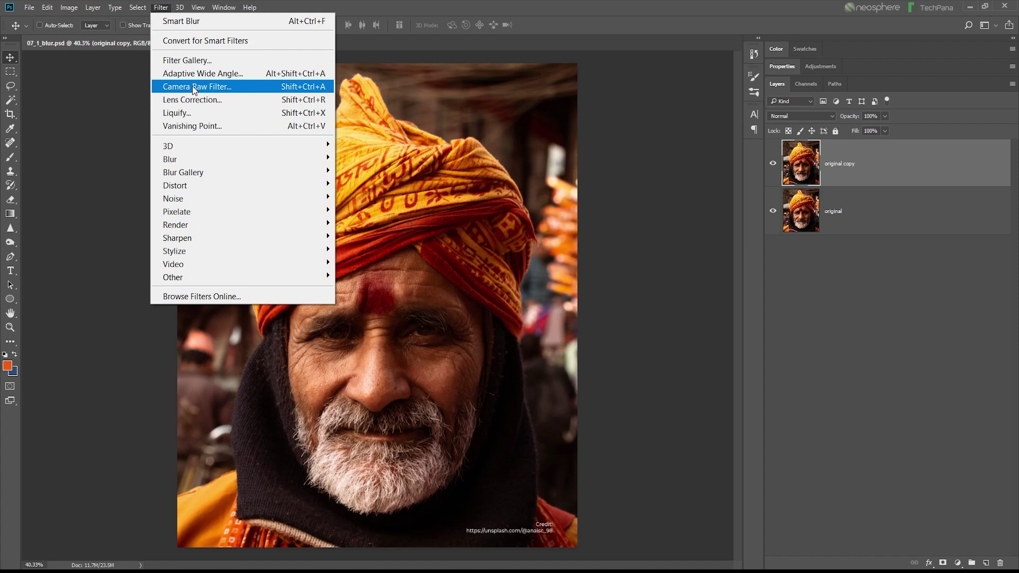
{"action": "mouse_move", "coordinate": [196, 159]}
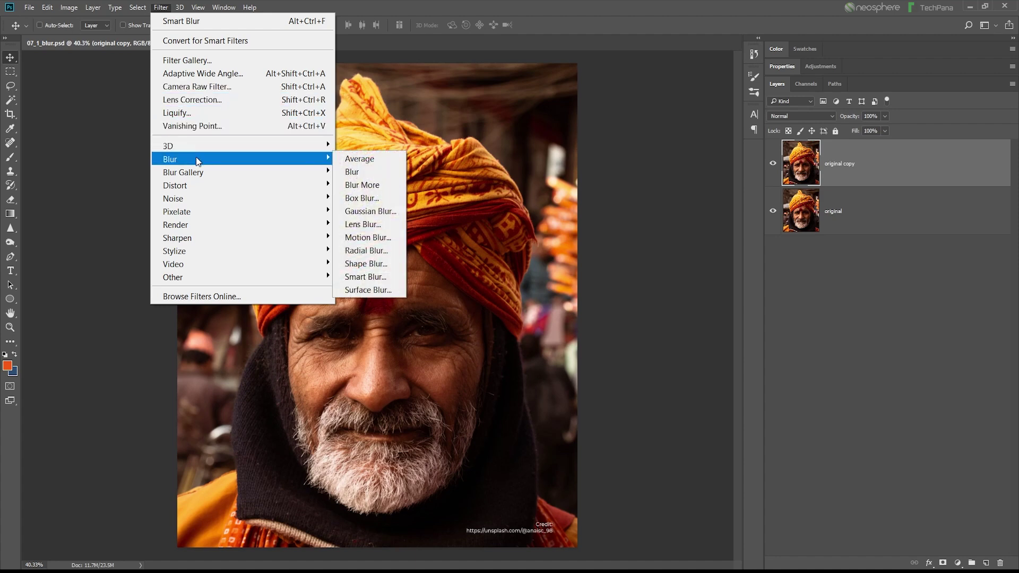
{"action": "mouse_move", "coordinate": [203, 237]}
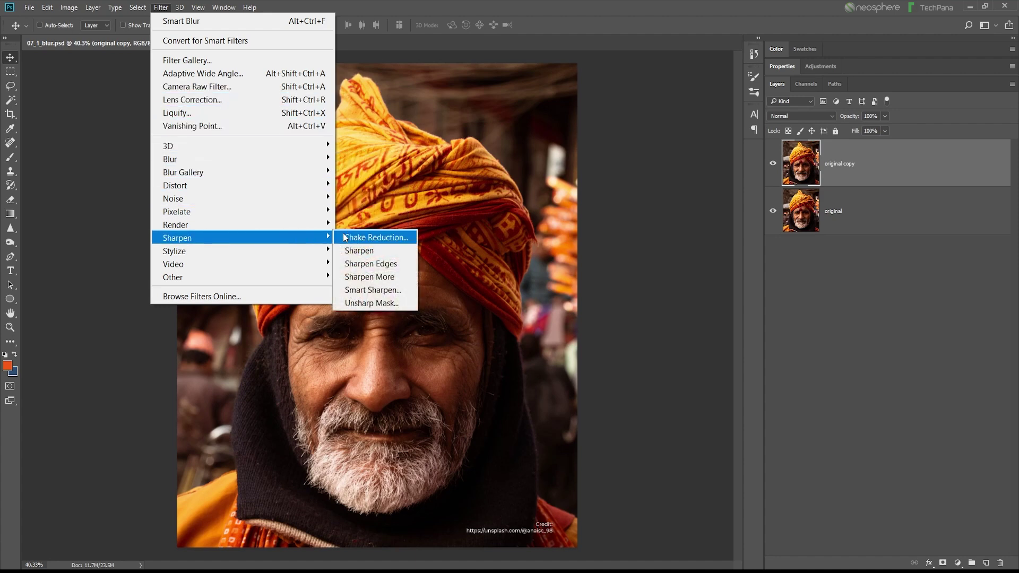
{"action": "left_click", "coordinate": [390, 301]}
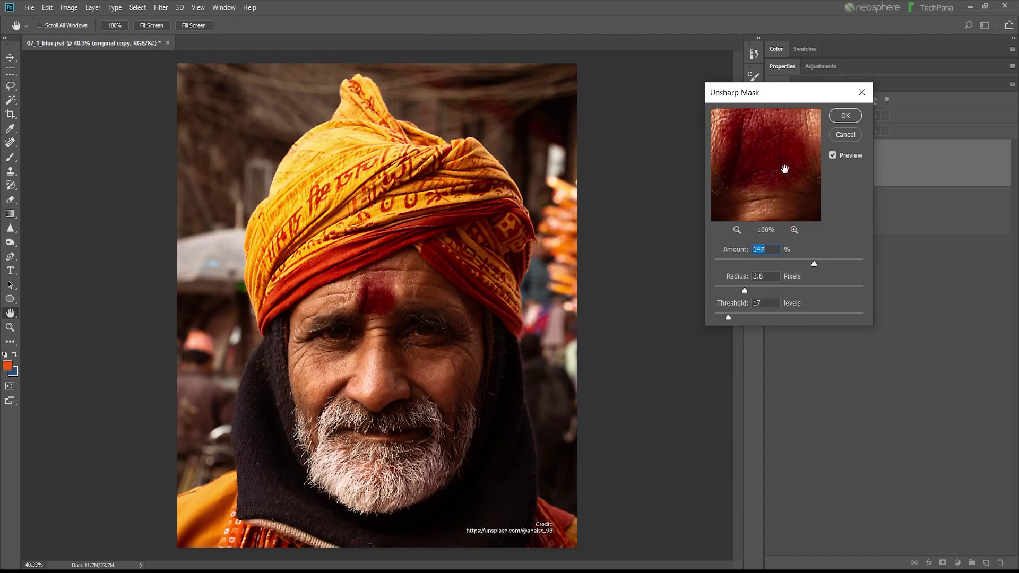
{"action": "left_click_drag", "start_coordinate": [784, 167], "coordinate": [754, 212]}
{"action": "left_click", "coordinate": [833, 155]}
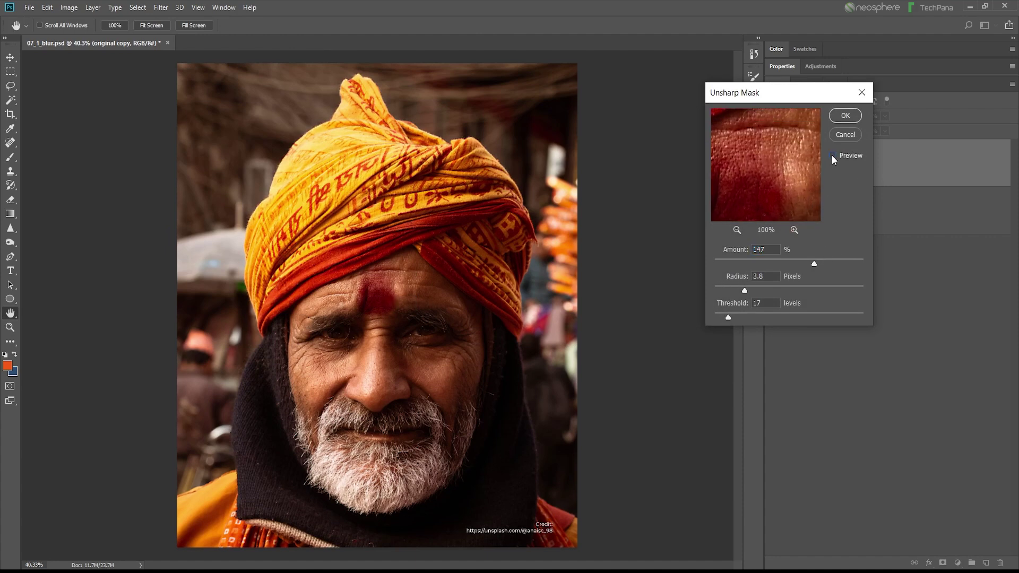
{"action": "left_click", "coordinate": [833, 155]}
{"action": "left_click", "coordinate": [844, 139]}
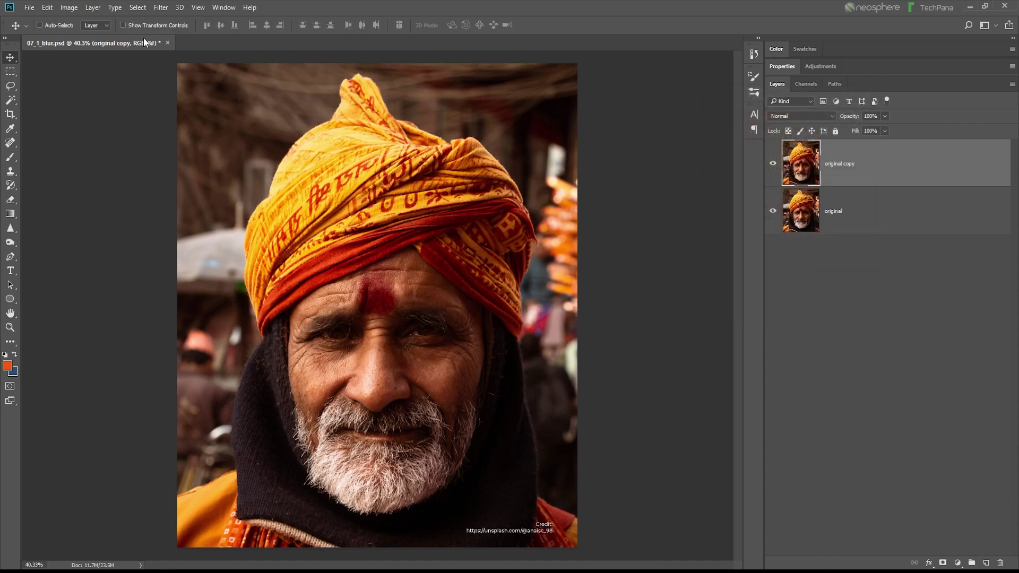
- Start the Camera Raw Filter on the original copy layer and set Temperature to -23
{"action": "left_click", "coordinate": [159, 11]}
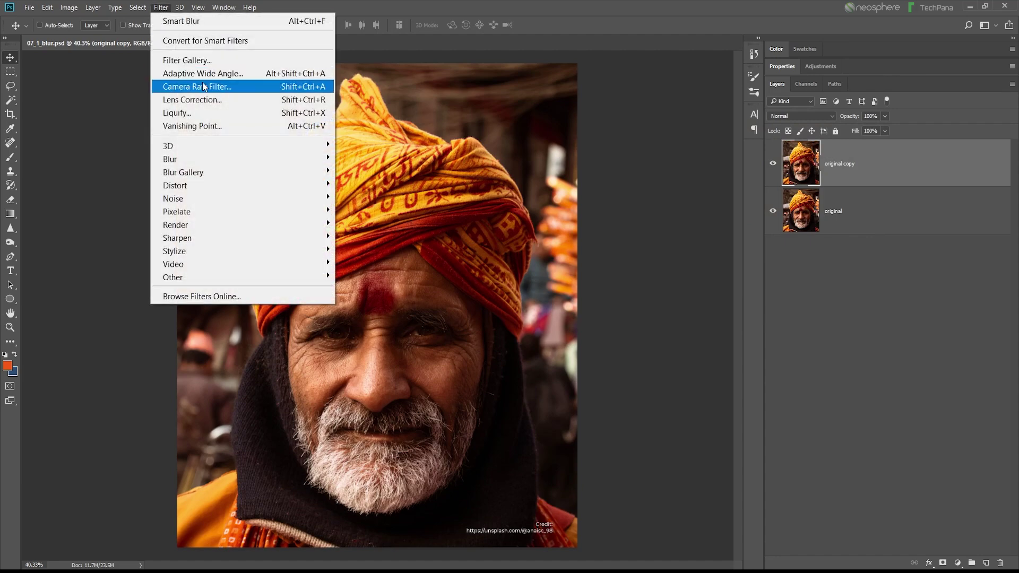
{"action": "left_click", "coordinate": [202, 82]}
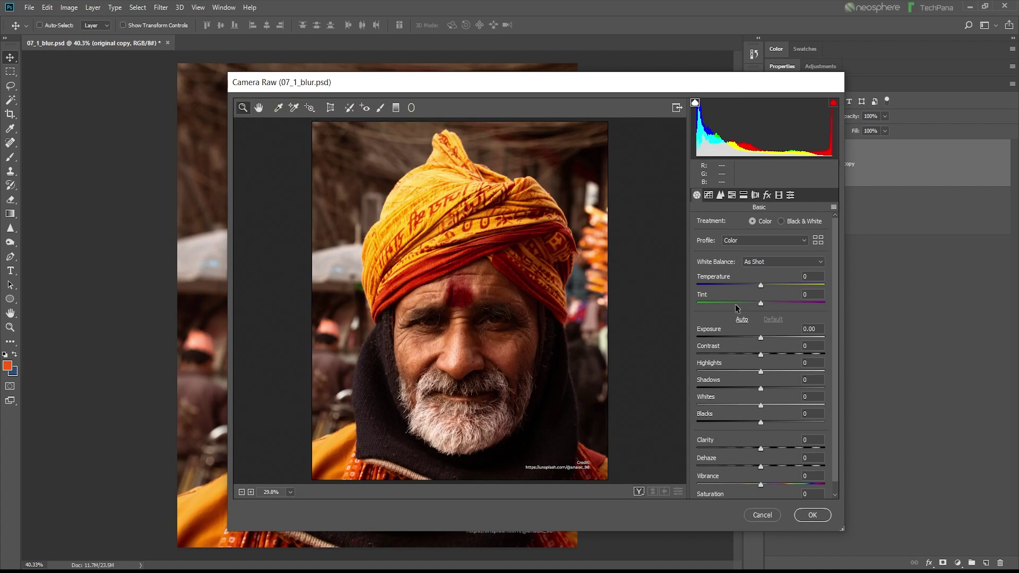
{"action": "left_click_drag", "start_coordinate": [761, 286], "coordinate": [744, 282]}
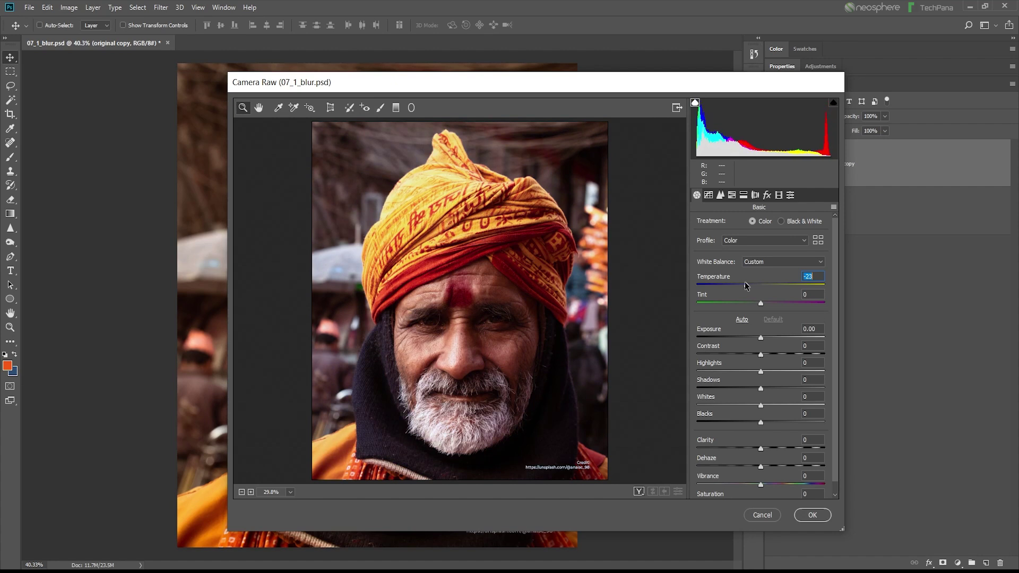
- Set Clarity to +23 while checking the effect on the face and beard at 66.7% zoom
{"action": "left_click_drag", "start_coordinate": [761, 449], "coordinate": [772, 450]}
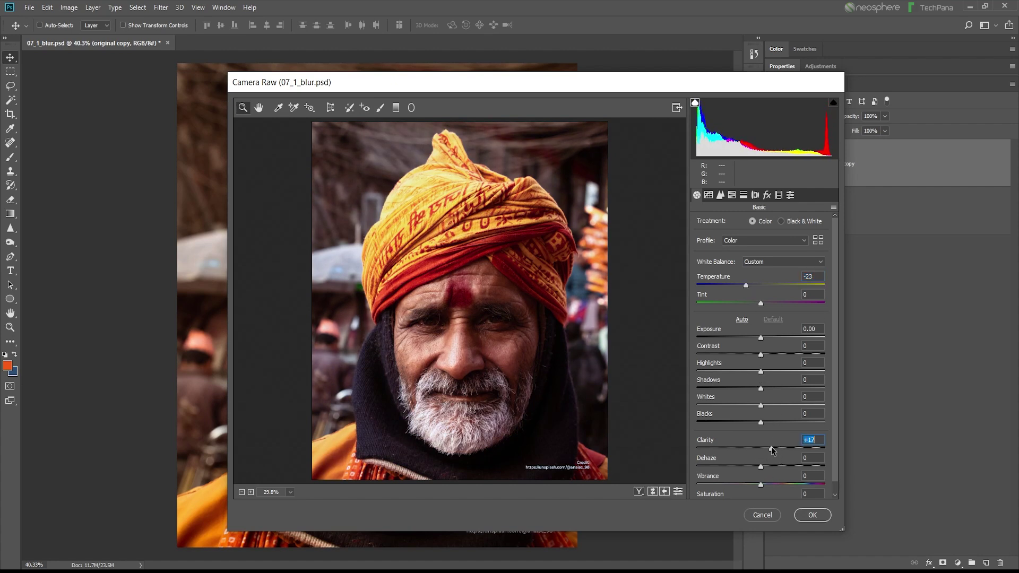
{"action": "left_click", "coordinate": [251, 493]}
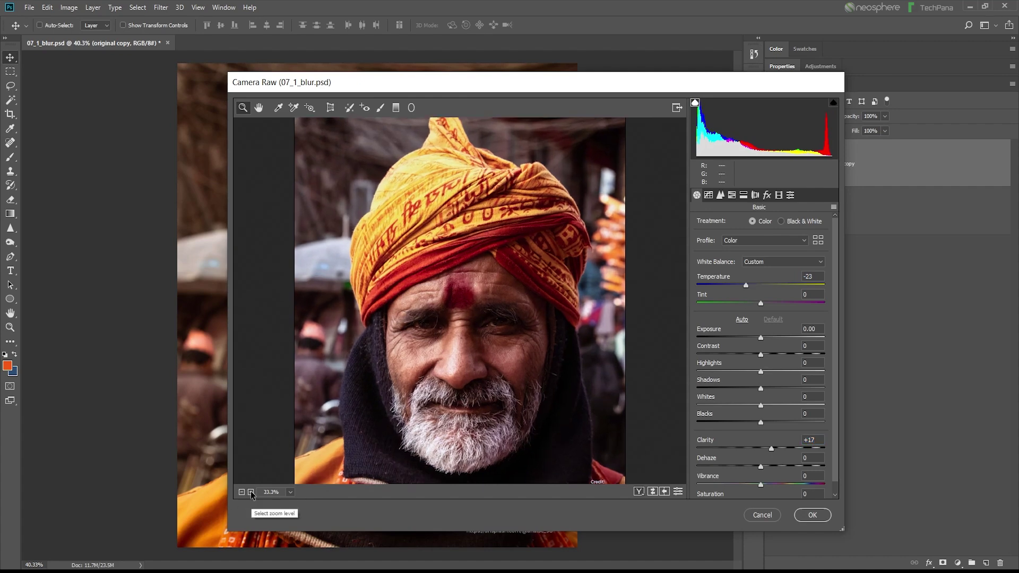
{"action": "left_click", "coordinate": [251, 493]}
{"action": "left_click", "coordinate": [251, 493]}
{"action": "left_click_drag", "start_coordinate": [442, 424], "coordinate": [445, 275]}
{"action": "mouse_move", "coordinate": [763, 449]}
{"action": "left_mouse_down"}
{"action": "mouse_move", "coordinate": [700, 452]}
{"action": "mouse_move", "coordinate": [790, 448]}
{"action": "mouse_move", "coordinate": [765, 448]}
{"action": "mouse_move", "coordinate": [775, 447]}
{"action": "left_mouse_up"}
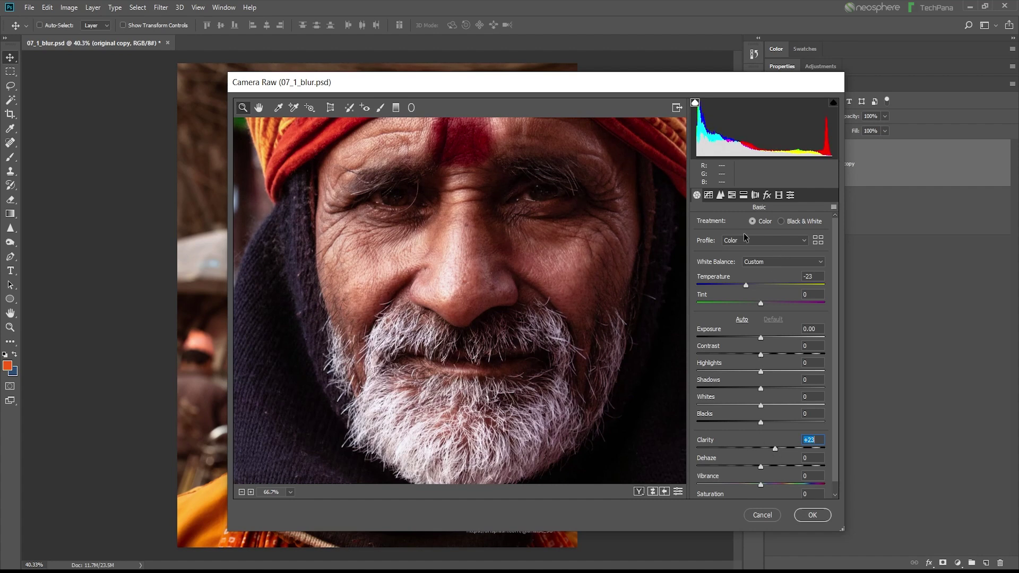
- Try a Sharpening Amount of 150 in Camera Raw's Detail settings and reset it to 0
{"action": "left_click", "coordinate": [721, 195]}
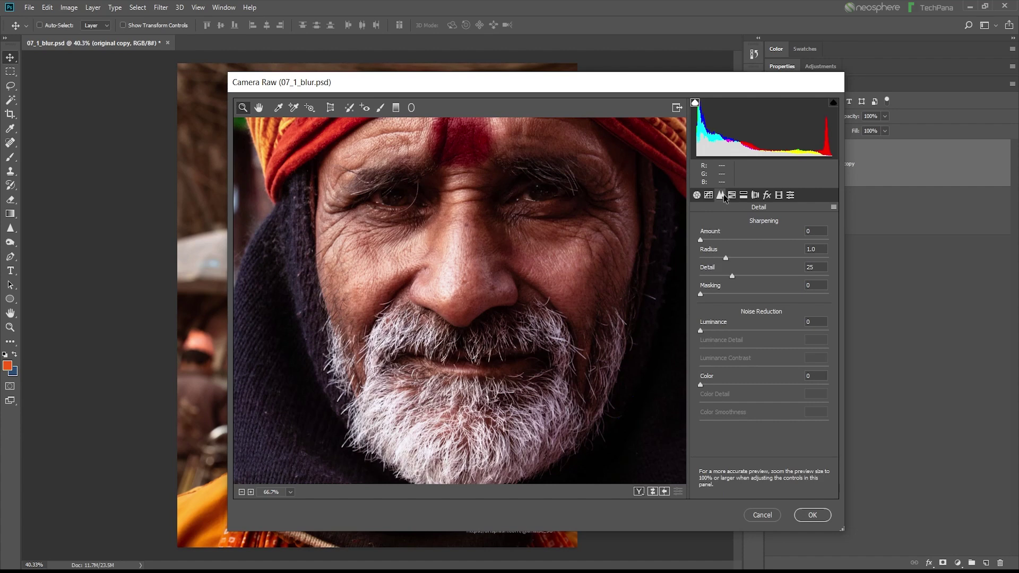
{"action": "left_click_drag", "start_coordinate": [702, 237], "coordinate": [864, 241]}
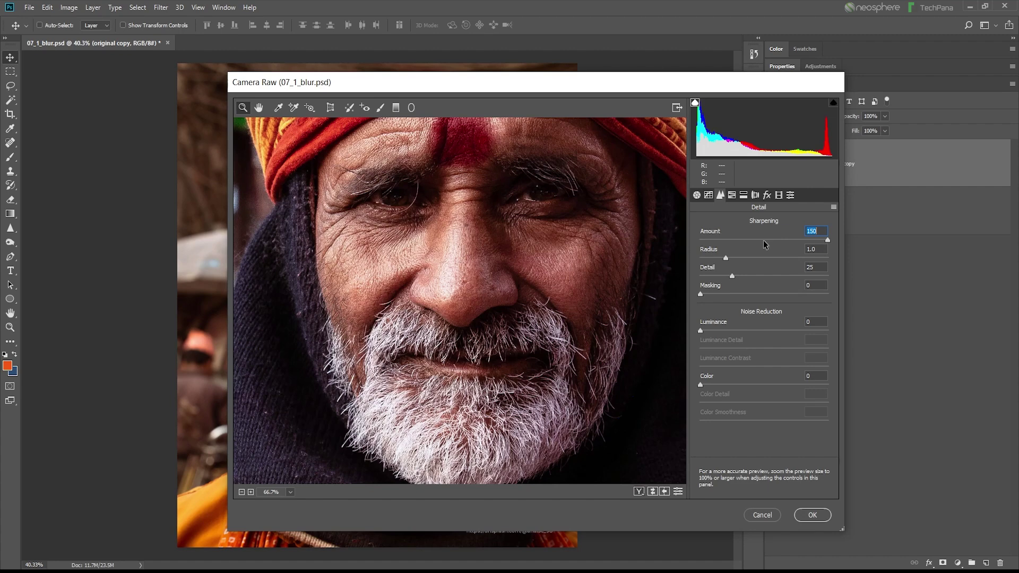
{"action": "type", "text": "0"}
{"action": "key", "text": "Return"}
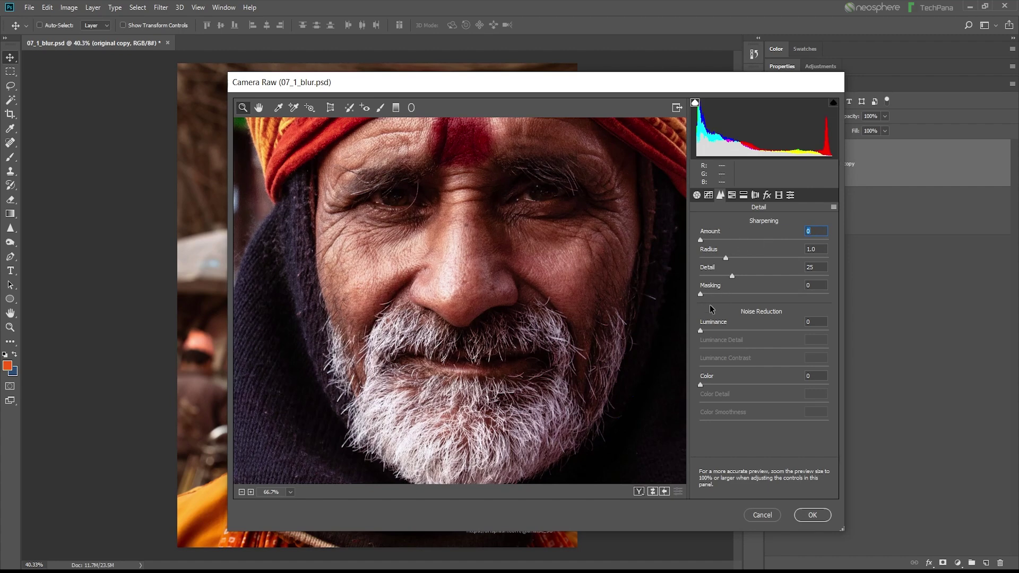
- Set Luminance noise reduction to 100 and Sharpening Amount to 100, and apply the Camera Raw Filter
{"action": "left_click_drag", "start_coordinate": [700, 331], "coordinate": [851, 320]}
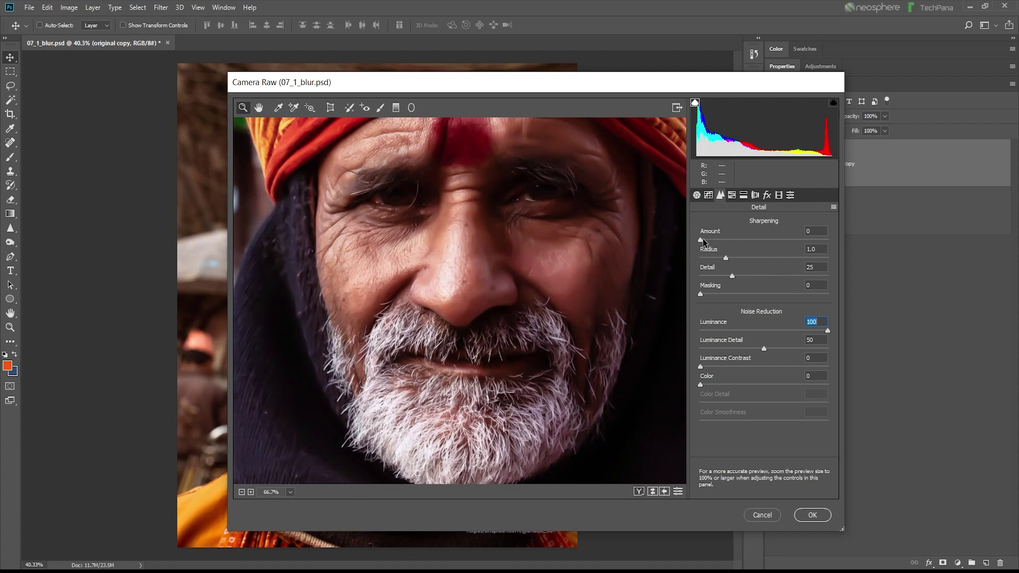
{"action": "left_click_drag", "start_coordinate": [699, 237], "coordinate": [774, 239]}
{"action": "type", "text": "100"}
{"action": "left_click", "coordinate": [814, 519]}
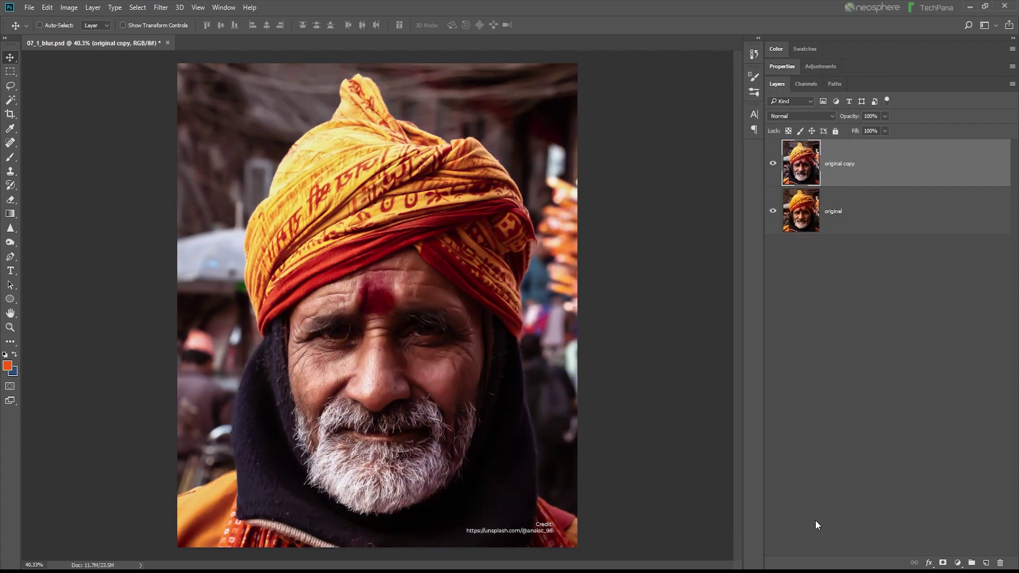
- Compare the portrait before and after the Camera Raw edit by repeatedly undoing and redoing it at 100% zoom
{"action": "key", "text": "ctrl+1"}
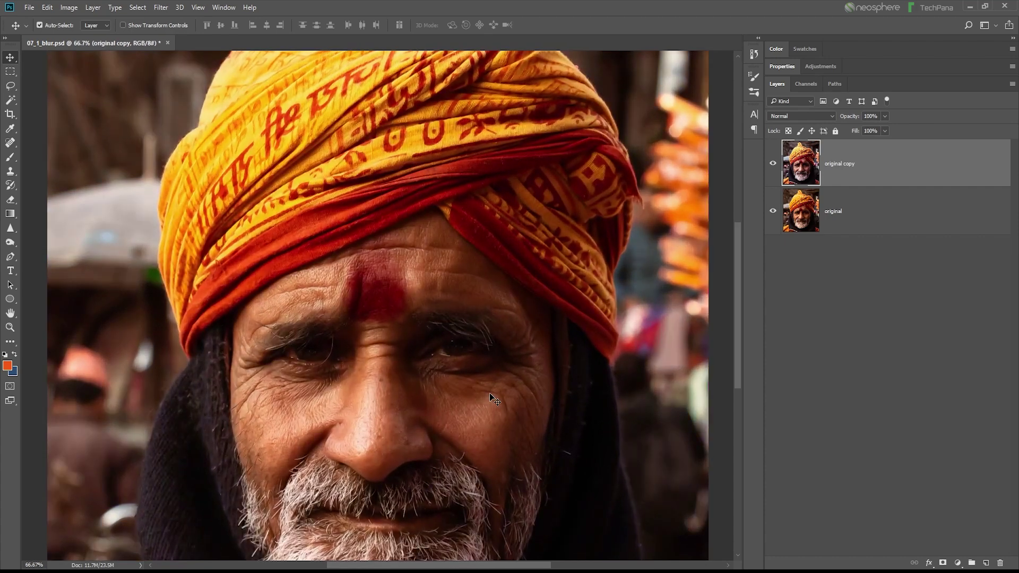
{"action": "key", "text": "ctrl+z"}
{"action": "key", "text": "ctrl+z"}
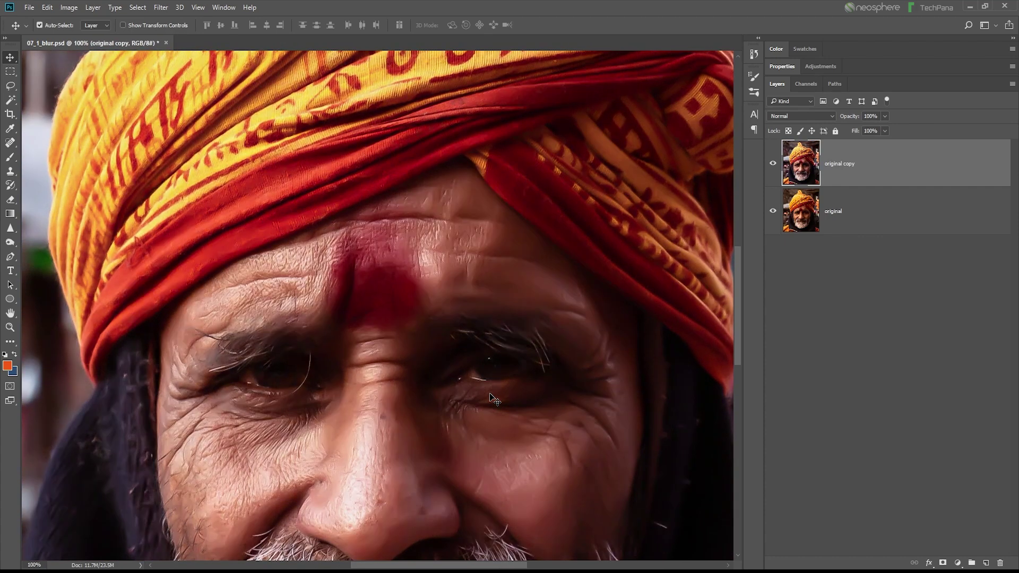
{"action": "key", "text": "ctrl+z"}
{"action": "key", "text": "ctrl+z"}
{"action": "key", "text": "ctrl+z"}
{"action": "key", "text": "ctrl+z"}
{"action": "key", "text": "ctrl"}
{"action": "key", "text": "ctrl+minus"}
{"action": "key", "text": "ctrl+minus"}
{"action": "key", "text": "ctrl+minus"}
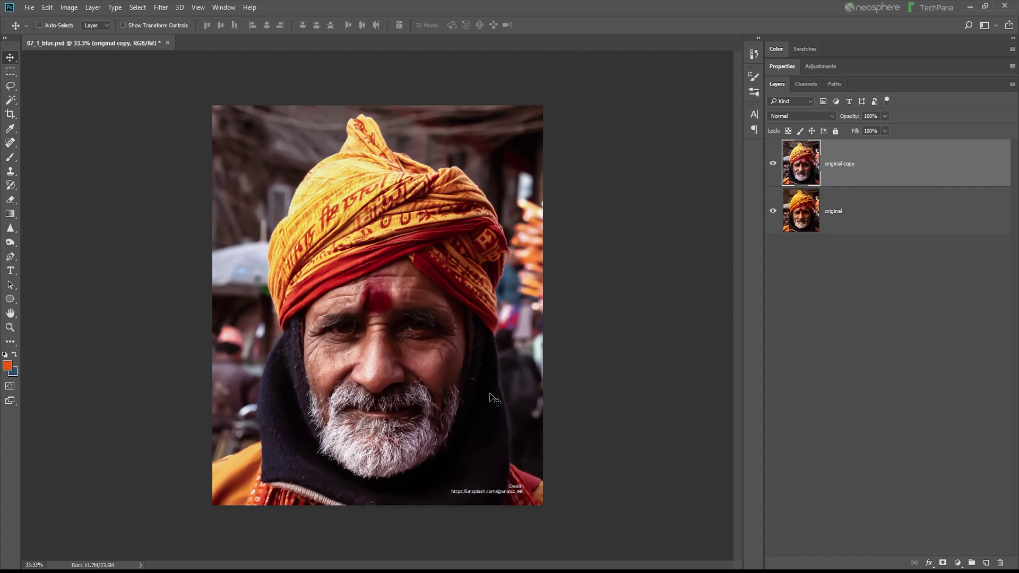
{"action": "left_click", "coordinate": [162, 8]}
{"action": "mouse_move", "coordinate": [256, 165]}
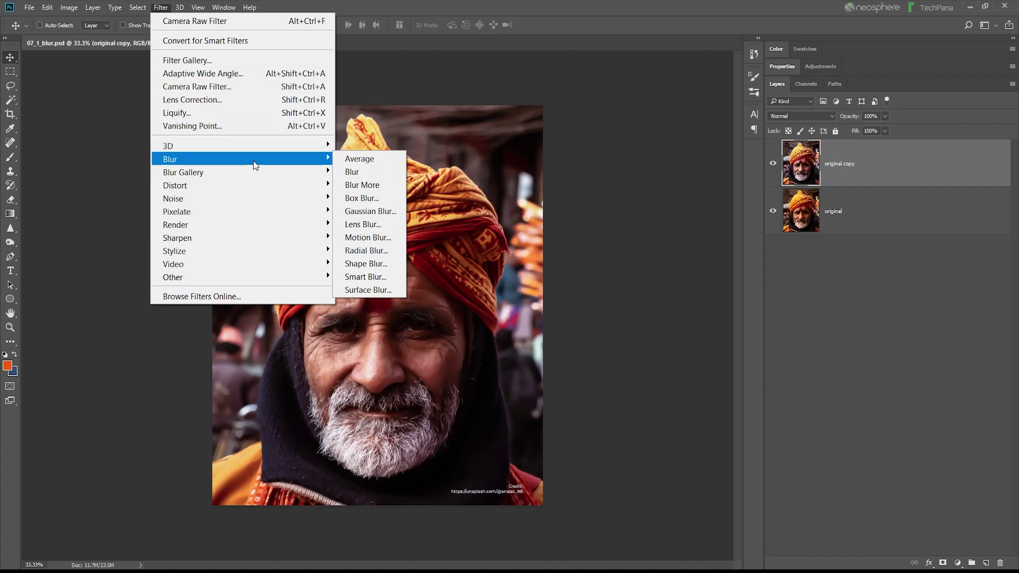
- Open the Blur Gallery on the original copy layer, try a Field Blur of 19 px and switch Field Blur off
{"action": "mouse_move", "coordinate": [286, 172]}
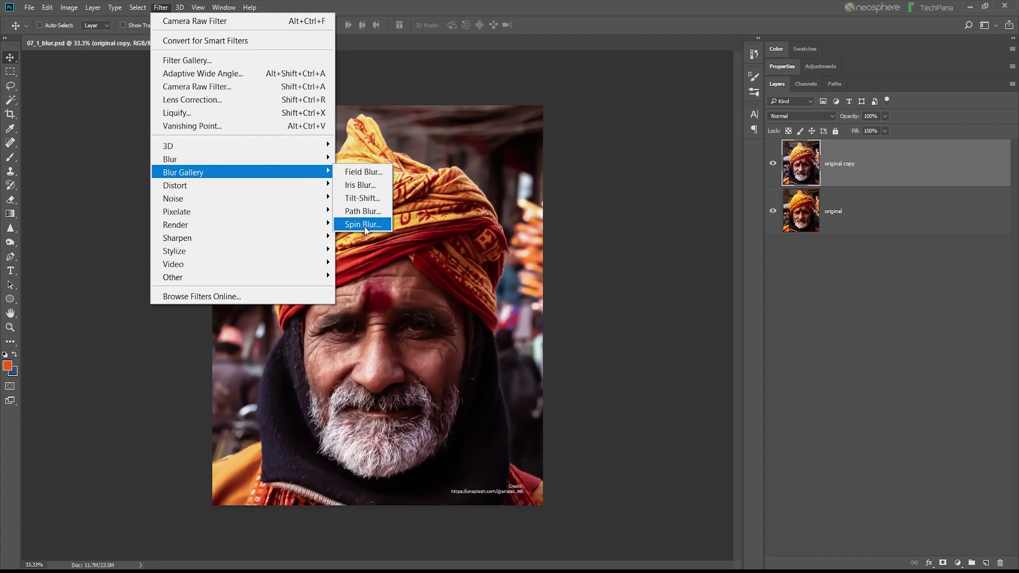
{"action": "left_click", "coordinate": [376, 171]}
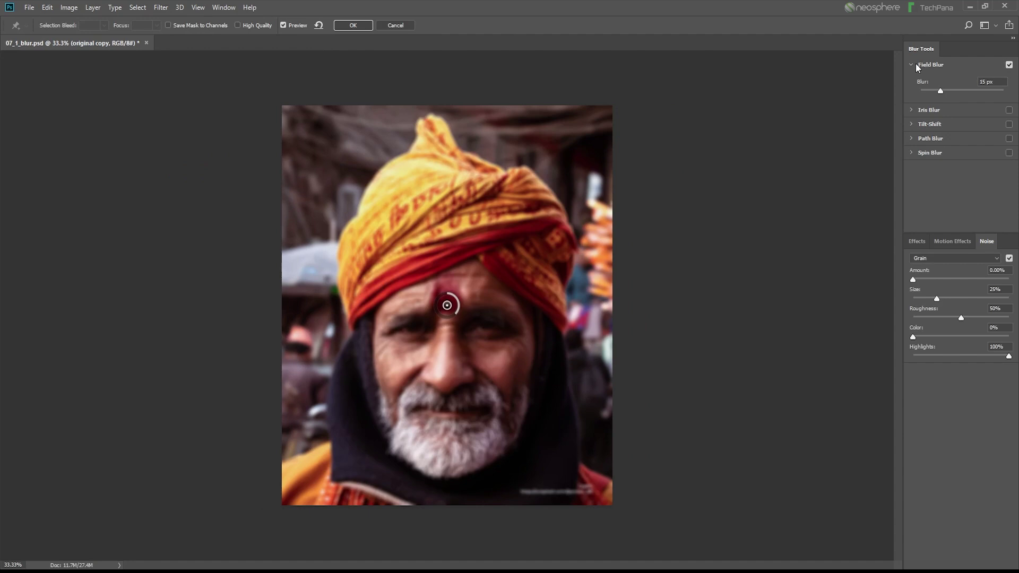
{"action": "mouse_move", "coordinate": [944, 92]}
{"action": "left_mouse_down"}
{"action": "mouse_move", "coordinate": [966, 91]}
{"action": "mouse_move", "coordinate": [942, 89]}
{"action": "left_mouse_up"}
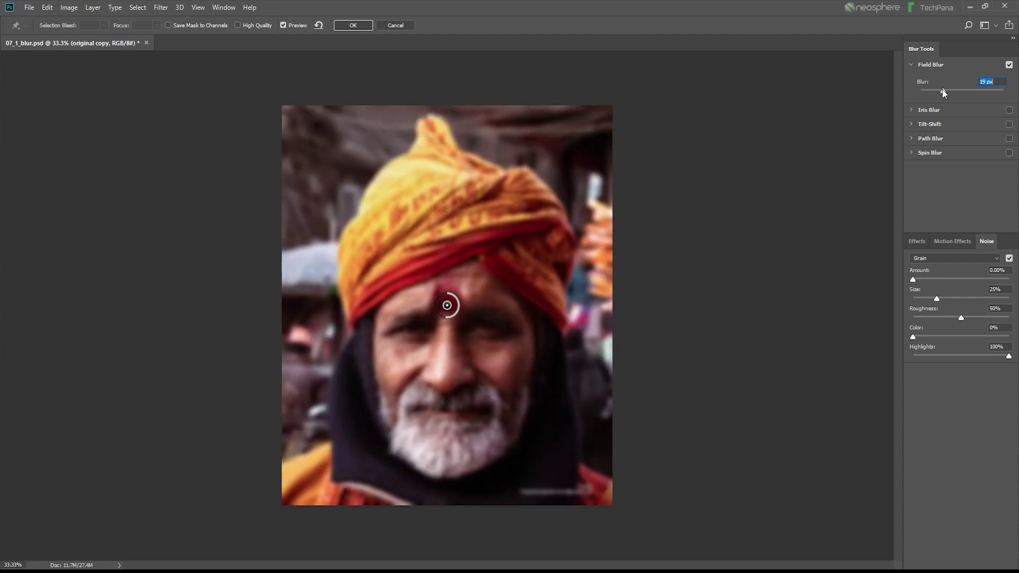
{"action": "left_click", "coordinate": [911, 65]}
{"action": "left_click", "coordinate": [1009, 64]}
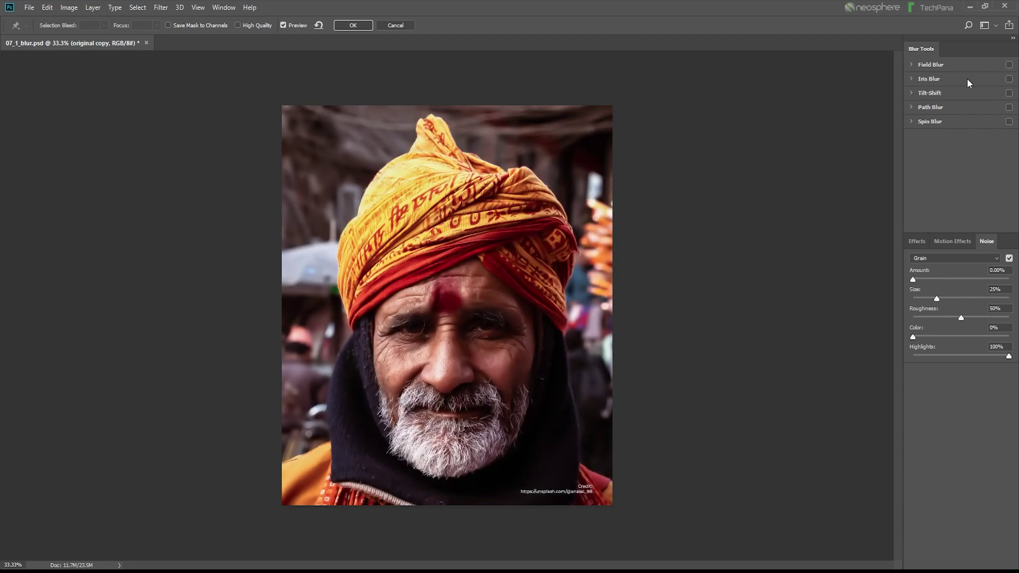
- Enable Iris Blur, centre an enlarged ellipse on the man's face and set its blur to 38 px
{"action": "left_click", "coordinate": [1009, 79]}
{"action": "left_click", "coordinate": [913, 78]}
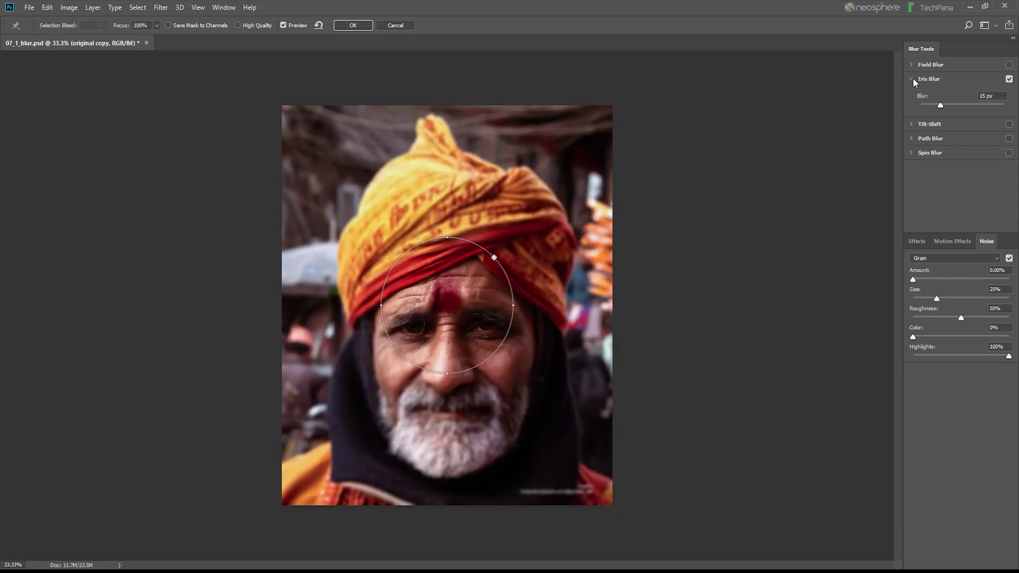
{"action": "left_click_drag", "start_coordinate": [459, 333], "coordinate": [568, 395]}
{"action": "left_click_drag", "start_coordinate": [479, 364], "coordinate": [489, 365]}
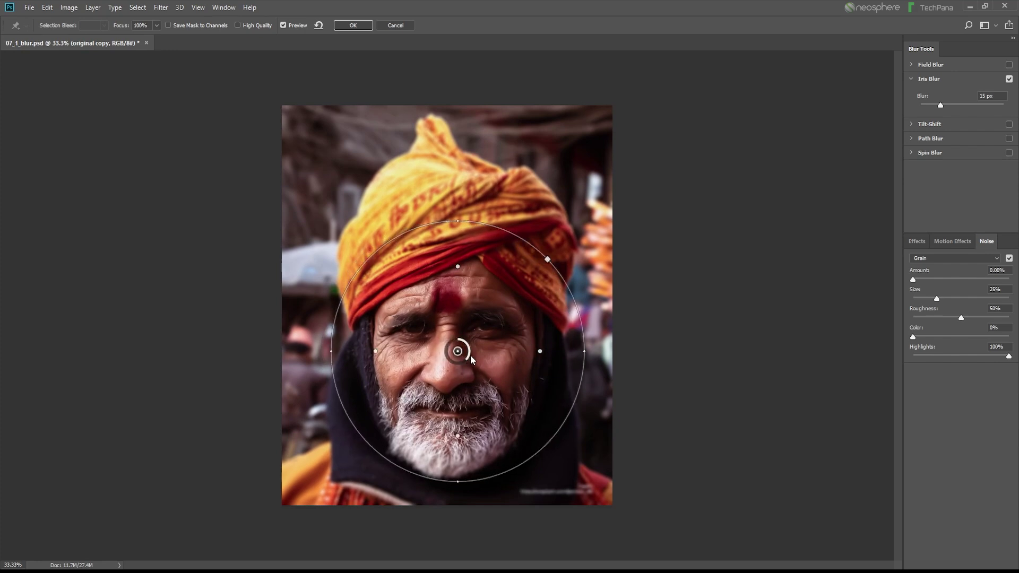
{"action": "left_click_drag", "start_coordinate": [470, 355], "coordinate": [447, 368]}
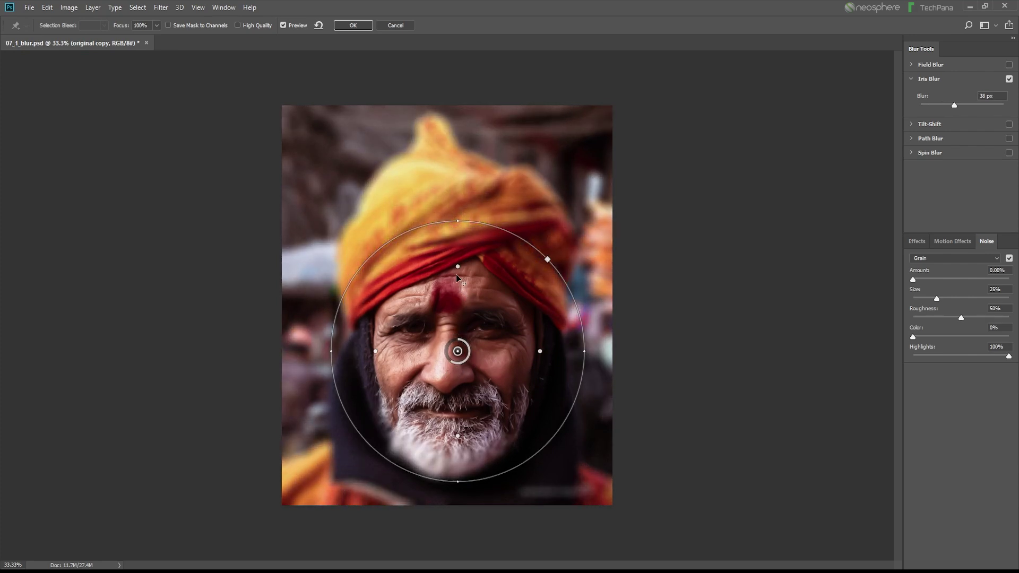
- Enlarge the Iris Blur's sharp zone up to the turban's red band, and switch Iris Blur off
{"action": "mouse_move", "coordinate": [458, 268]}
{"action": "left_mouse_down"}
{"action": "mouse_move", "coordinate": [457, 239]}
{"action": "mouse_move", "coordinate": [457, 257]}
{"action": "left_mouse_up"}
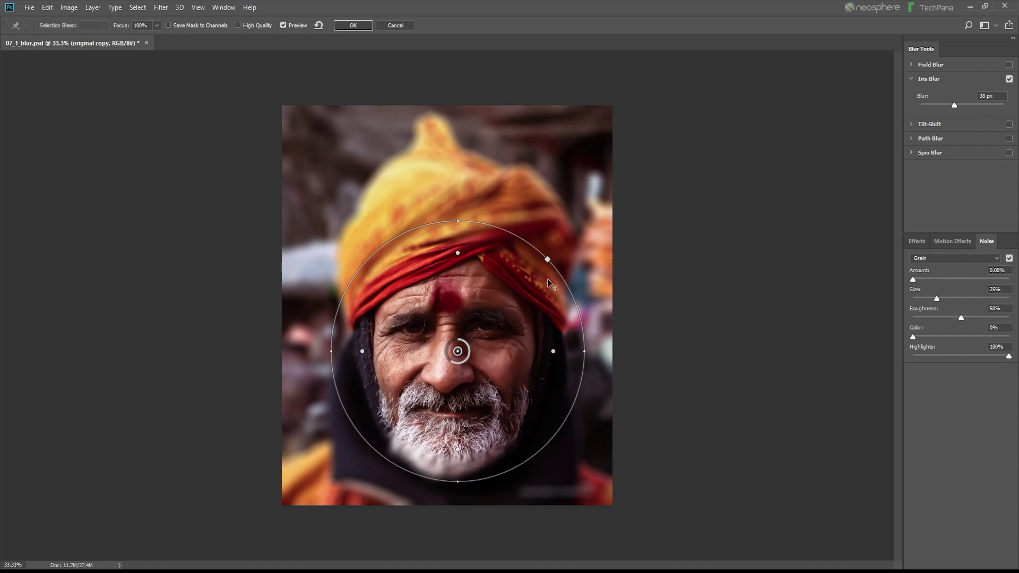
{"action": "mouse_move", "coordinate": [547, 261]}
{"action": "left_mouse_down"}
{"action": "mouse_move", "coordinate": [591, 210]}
{"action": "mouse_move", "coordinate": [549, 261]}
{"action": "left_mouse_up"}
{"action": "left_click", "coordinate": [911, 79]}
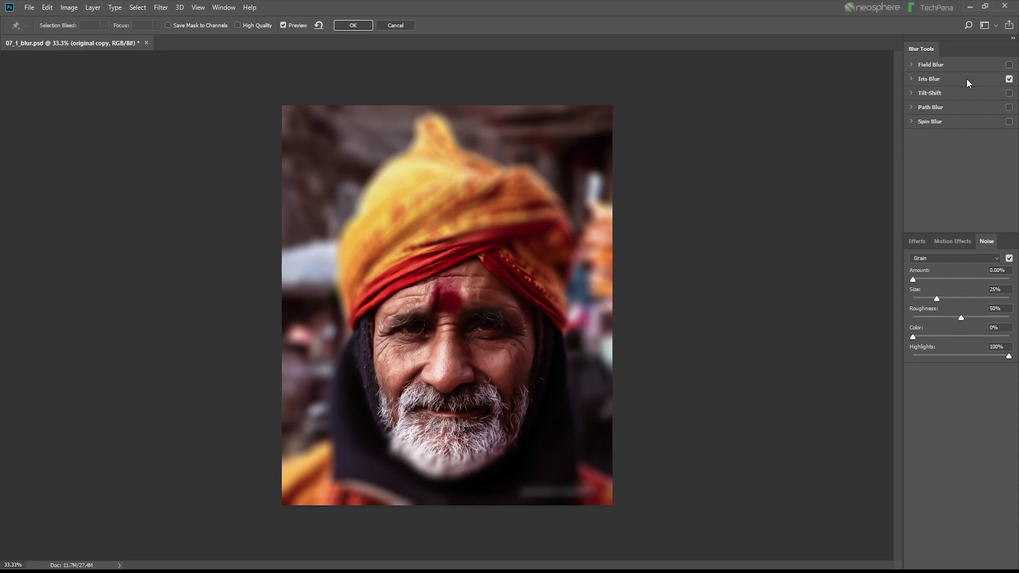
{"action": "left_click", "coordinate": [1010, 78]}
- Enable Tilt-Shift on the portrait and set its blur to 43 px
{"action": "left_click", "coordinate": [1009, 93]}
{"action": "left_click", "coordinate": [911, 93]}
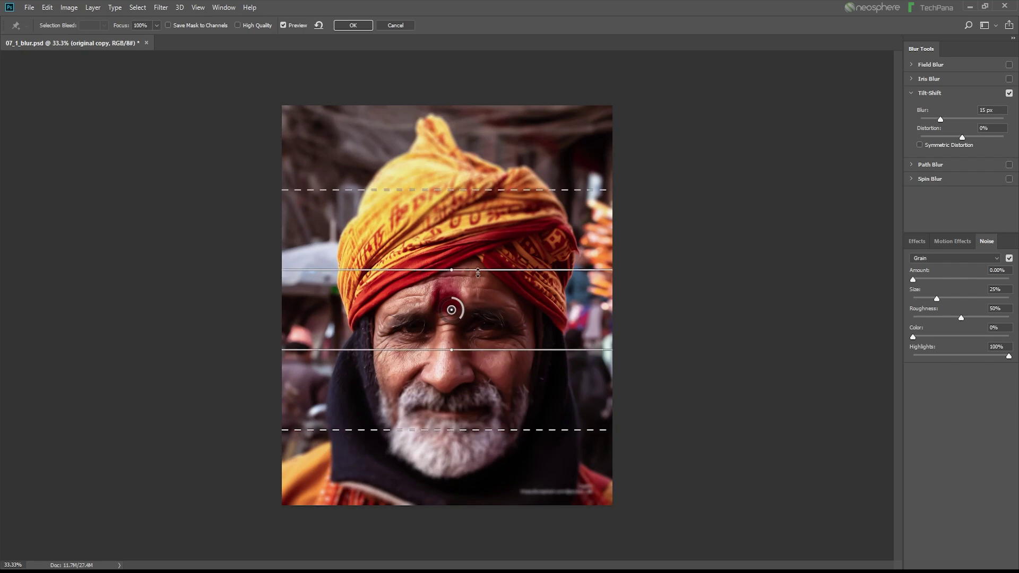
{"action": "left_click_drag", "start_coordinate": [460, 315], "coordinate": [441, 312]}
{"action": "left_click_drag", "start_coordinate": [445, 322], "coordinate": [447, 319]}
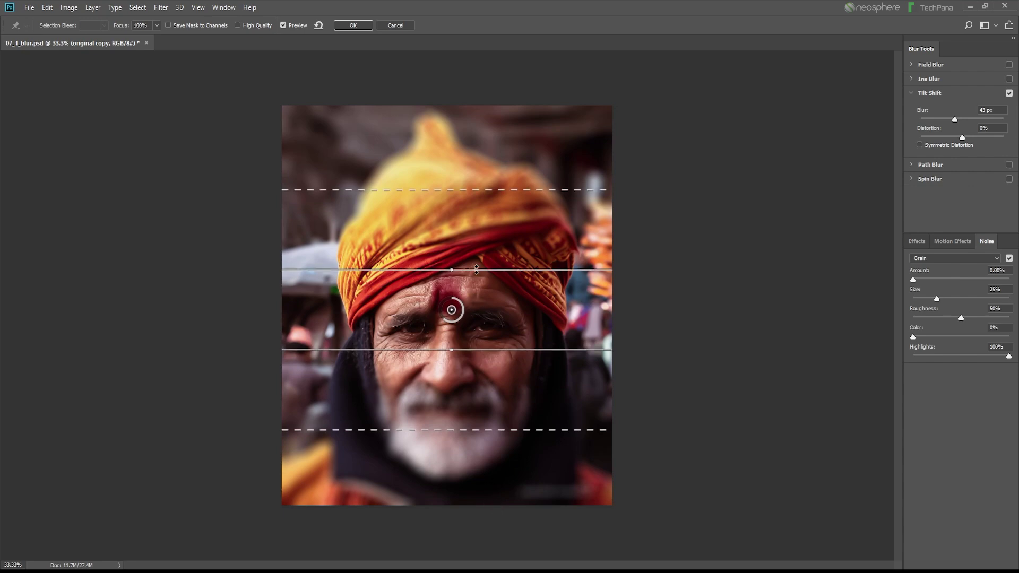
- Widen the Tilt-Shift's sharp band from mid-turban to the moustache, extend both transition zones outward, and switch Tilt-Shift off
{"action": "left_click_drag", "start_coordinate": [476, 270], "coordinate": [481, 231]}
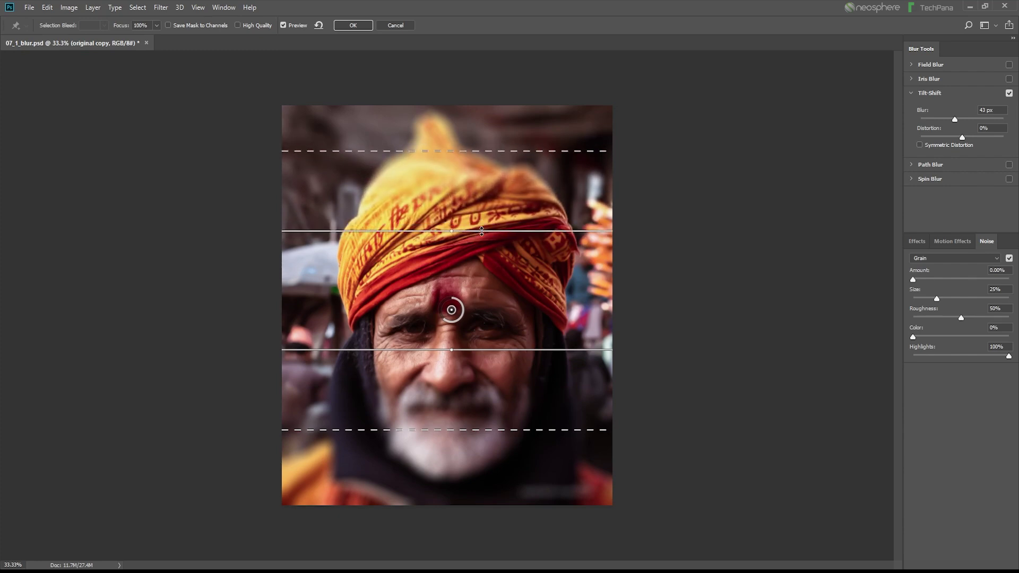
{"action": "left_click_drag", "start_coordinate": [476, 153], "coordinate": [476, 115]}
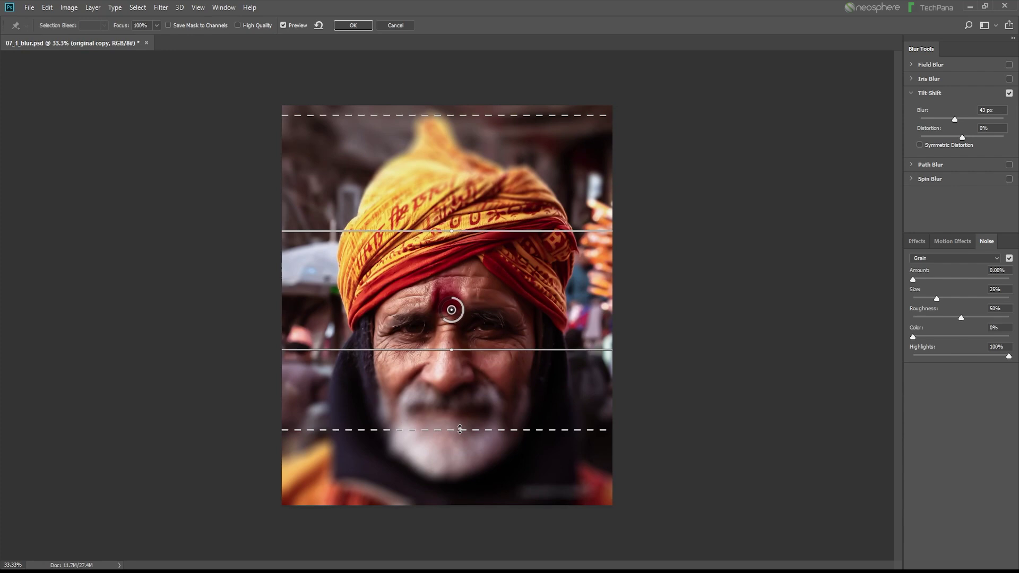
{"action": "left_click_drag", "start_coordinate": [459, 429], "coordinate": [460, 455]}
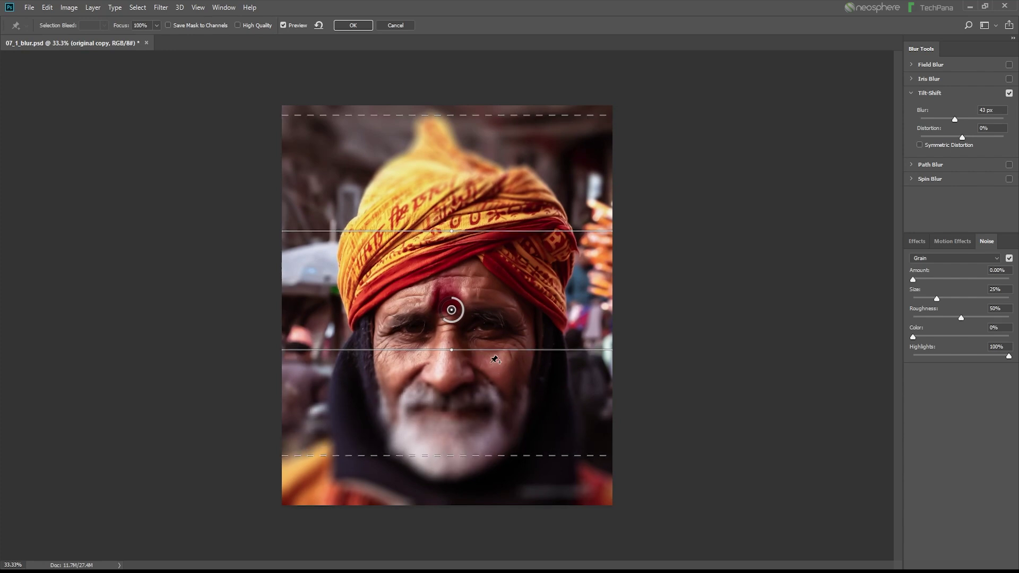
{"action": "left_click_drag", "start_coordinate": [493, 353], "coordinate": [492, 385]}
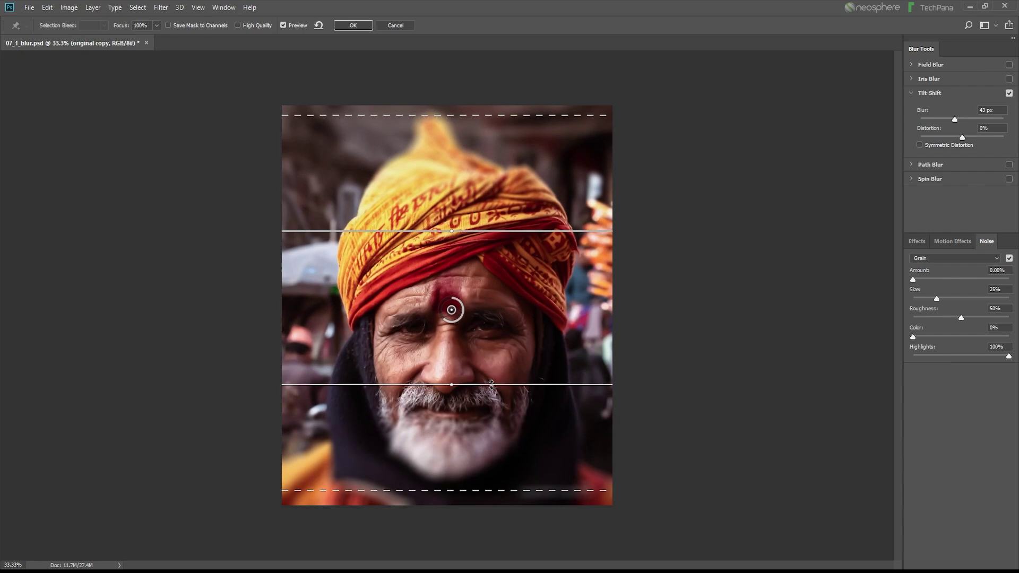
{"action": "left_click", "coordinate": [911, 93]}
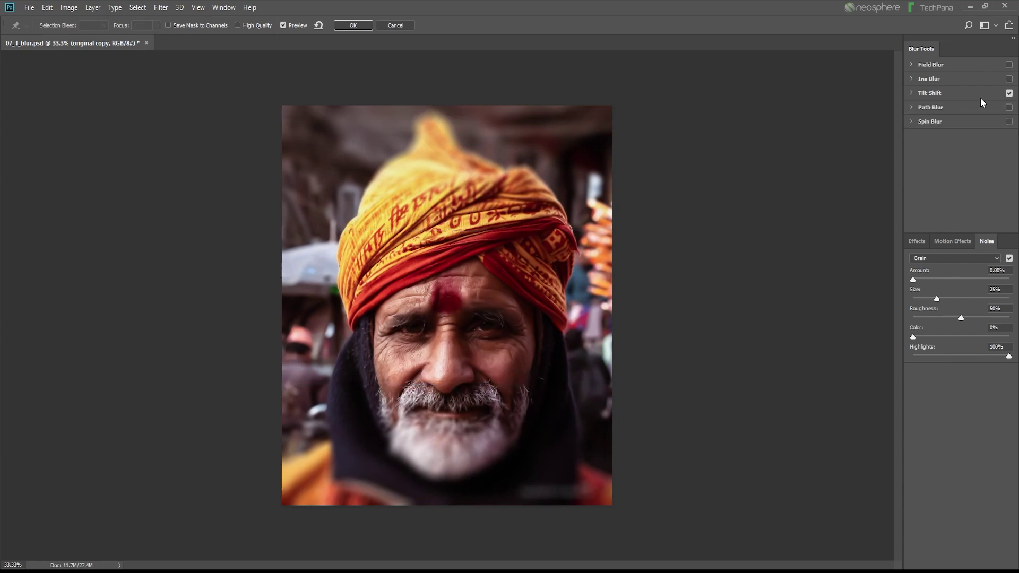
{"action": "left_click", "coordinate": [1009, 93]}
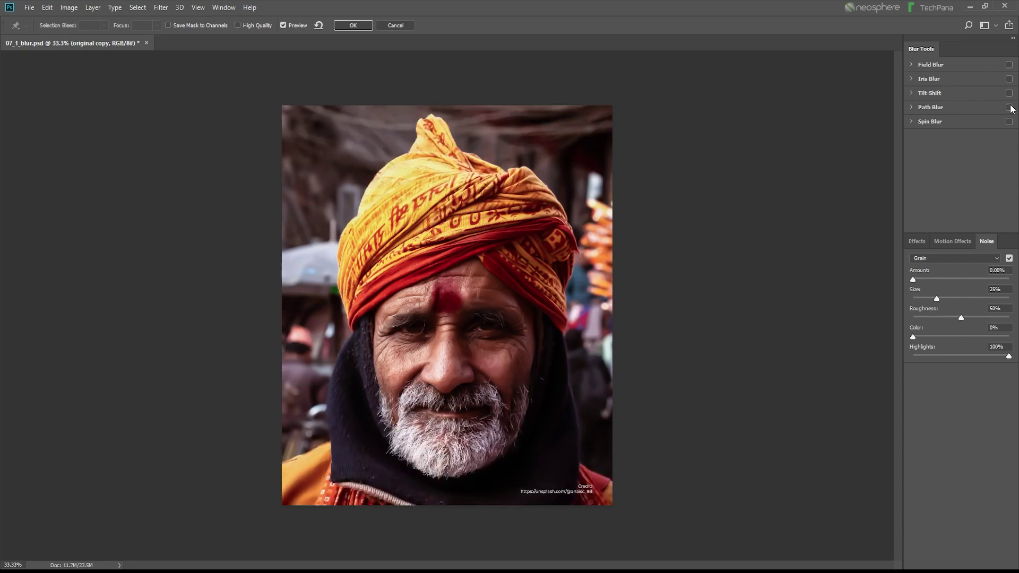
- Try Path Blur at 150% speed with the path lengthened across the forehead, and switch Path Blur off
{"action": "left_click", "coordinate": [911, 105]}
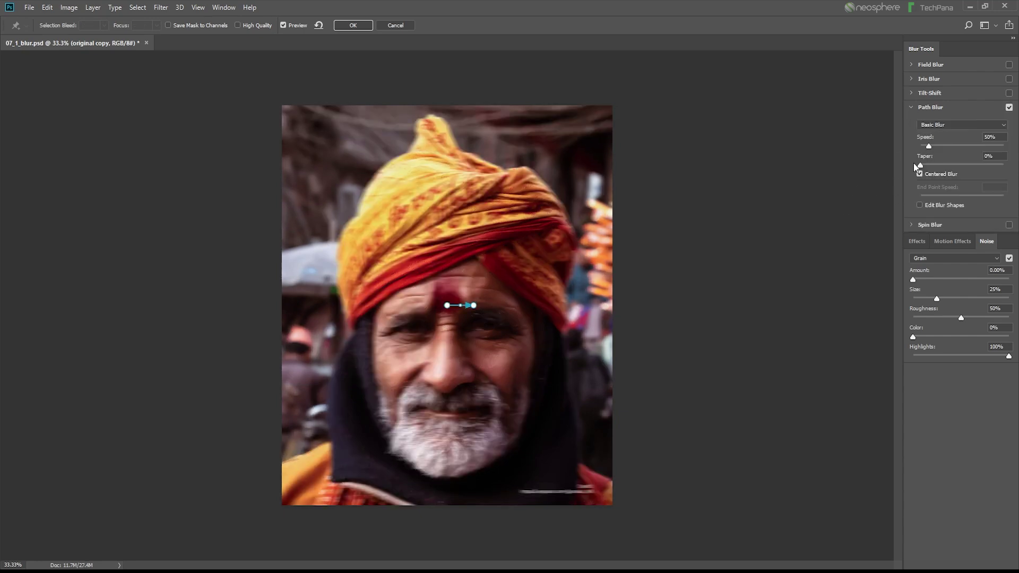
{"action": "left_click_drag", "start_coordinate": [930, 145], "coordinate": [945, 142]}
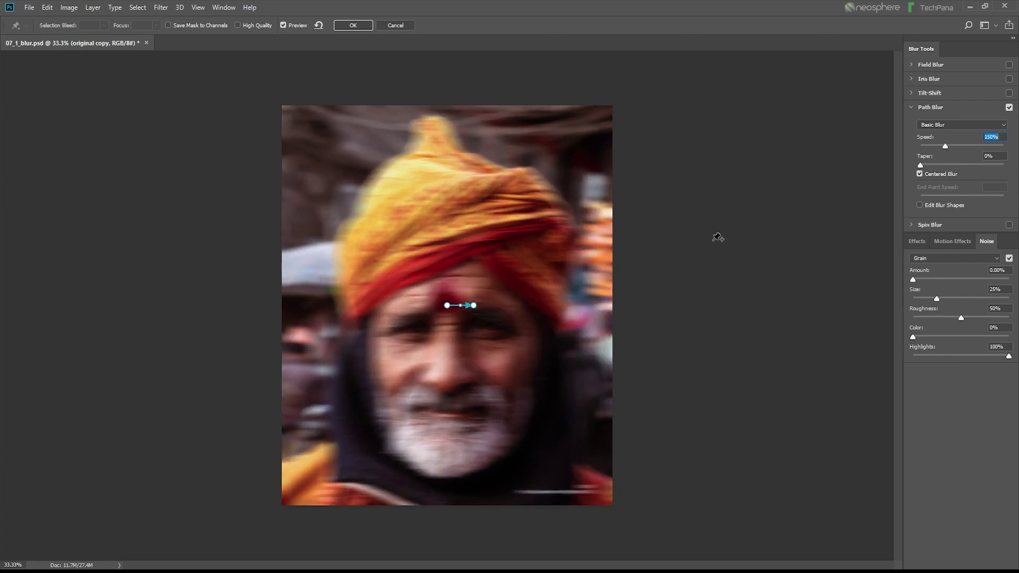
{"action": "left_click_drag", "start_coordinate": [474, 306], "coordinate": [523, 324]}
{"action": "mouse_move", "coordinate": [516, 285]}
{"action": "left_mouse_down"}
{"action": "mouse_move", "coordinate": [504, 272]}
{"action": "mouse_move", "coordinate": [501, 345]}
{"action": "mouse_move", "coordinate": [518, 299]}
{"action": "left_mouse_up"}
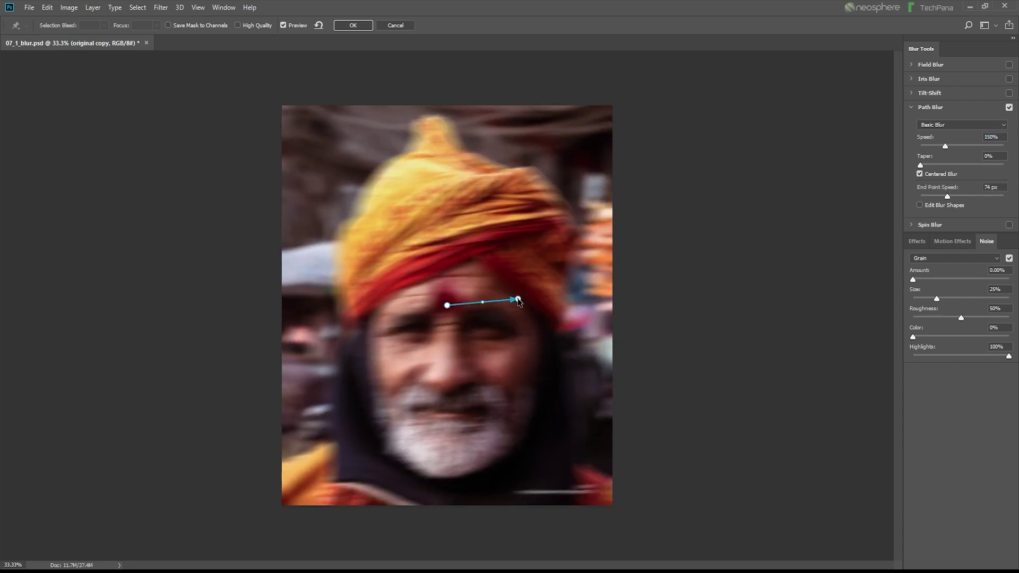
{"action": "left_click", "coordinate": [910, 104]}
{"action": "left_click", "coordinate": [1009, 108]}
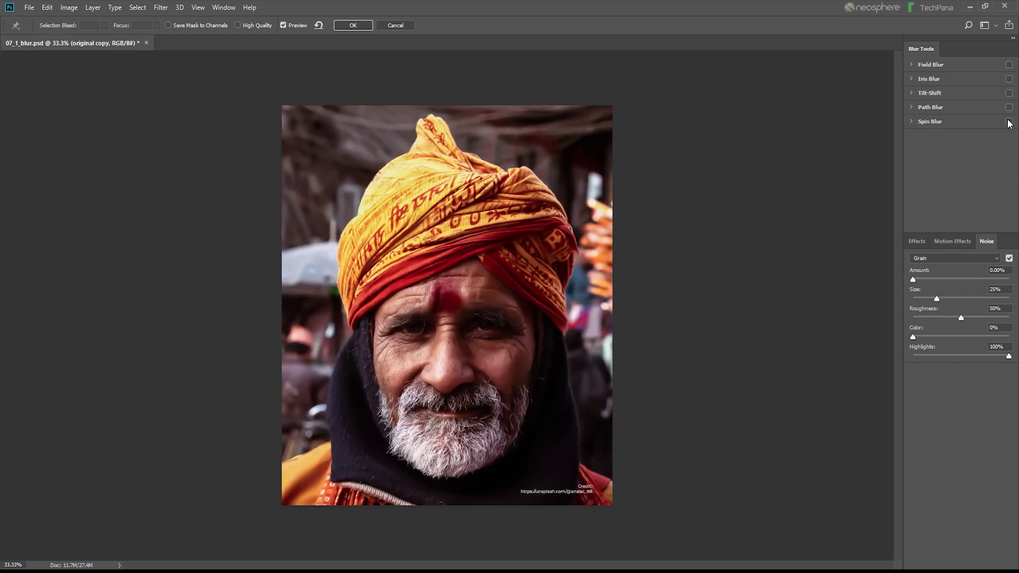
- Try Spin Blur with the circle enlarged around the whole head and an 18° blur angle, and switch it off
{"action": "left_click", "coordinate": [911, 122]}
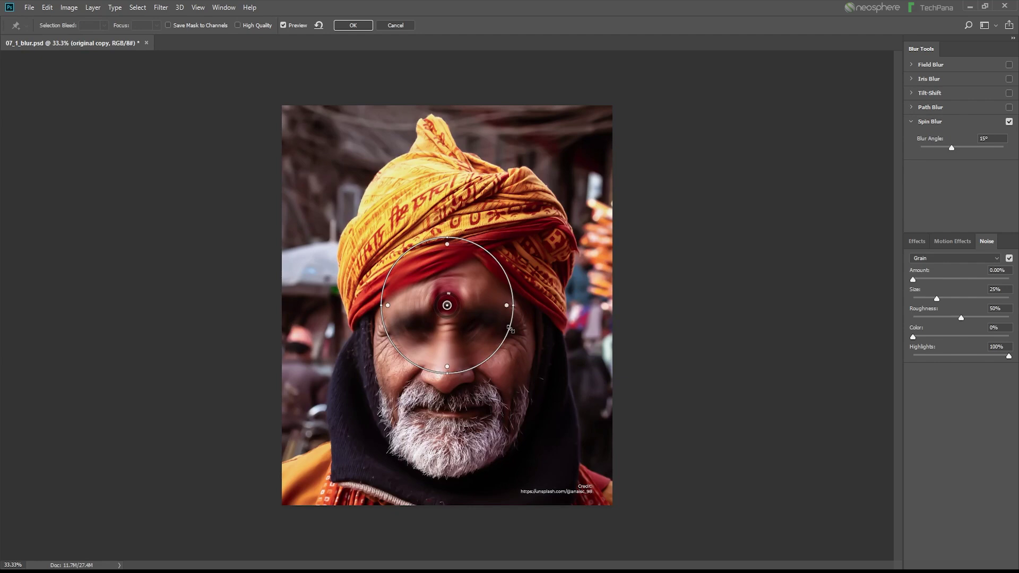
{"action": "left_click_drag", "start_coordinate": [510, 329], "coordinate": [586, 392]}
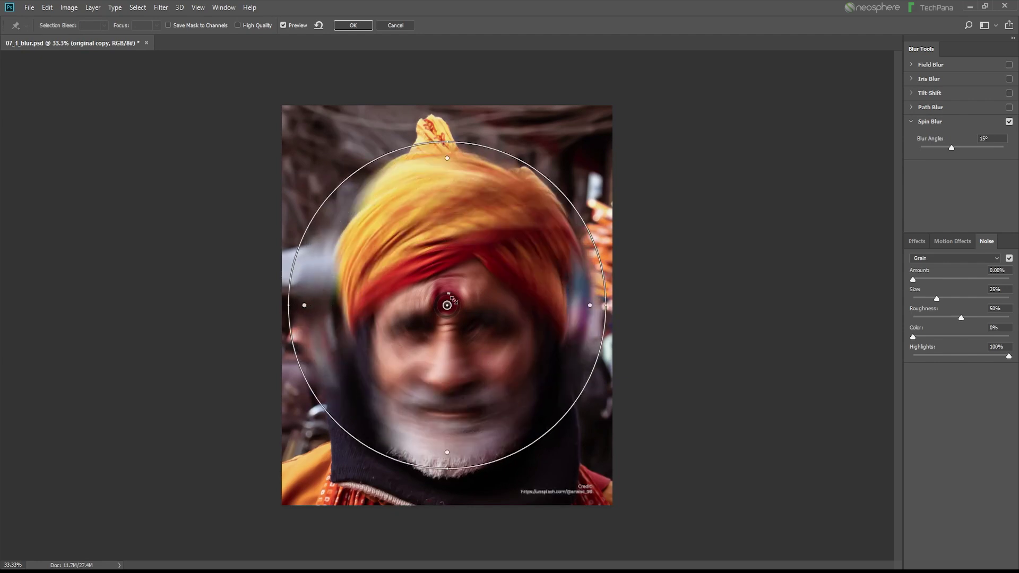
{"action": "mouse_move", "coordinate": [457, 296]}
{"action": "left_mouse_down"}
{"action": "mouse_move", "coordinate": [461, 304]}
{"action": "mouse_move", "coordinate": [451, 294]}
{"action": "left_mouse_up"}
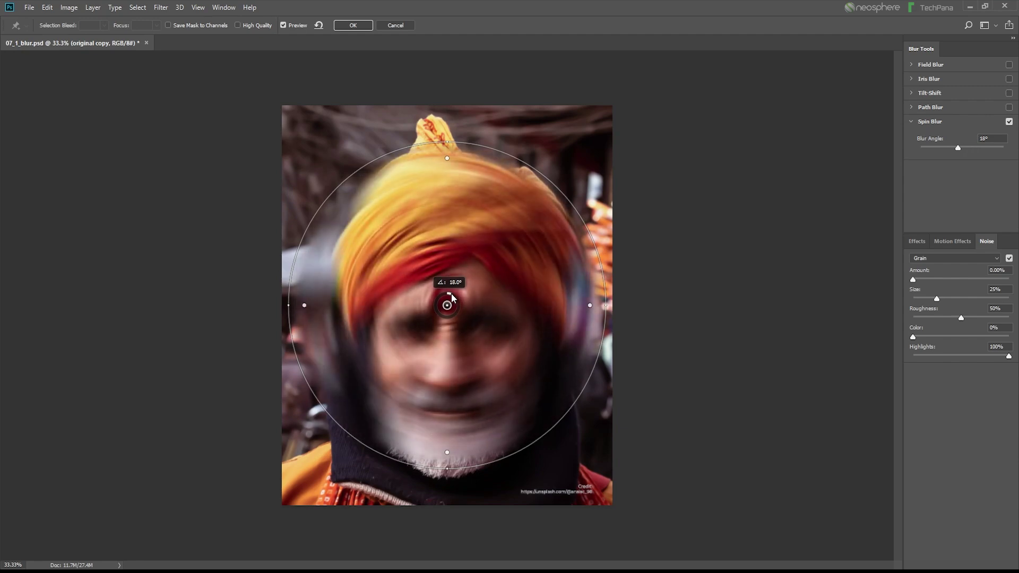
{"action": "left_click", "coordinate": [913, 122]}
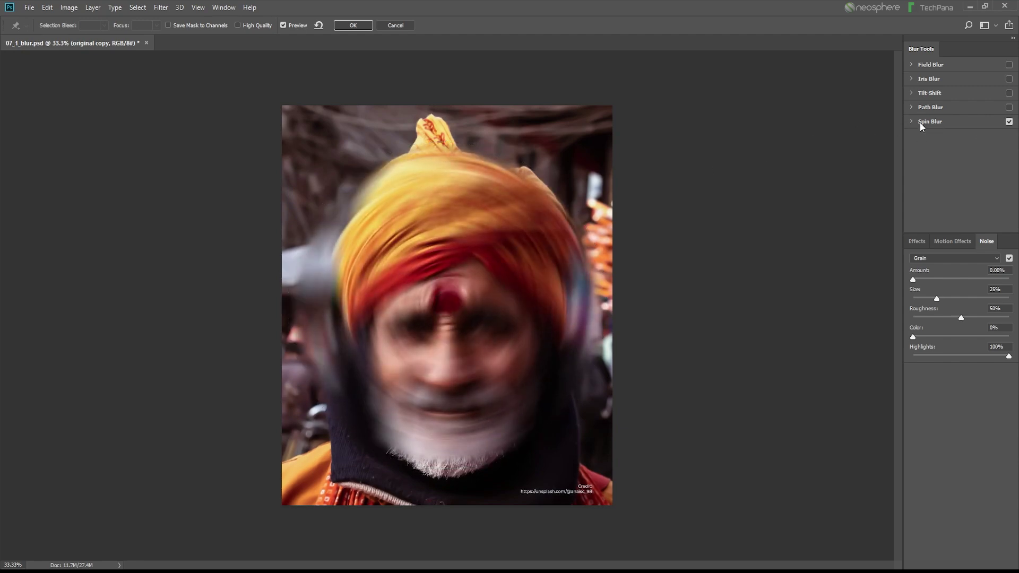
{"action": "left_click", "coordinate": [1009, 123]}
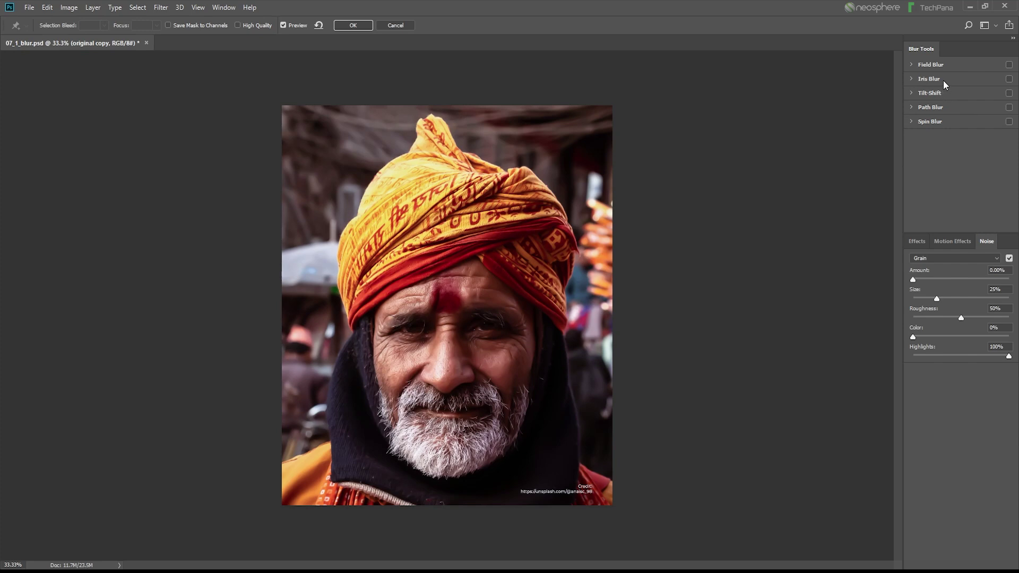
- Re-enable Iris Blur, set the Grain noise amount to 10%, and apply the Blur Gallery effect
{"action": "left_click", "coordinate": [1009, 79]}
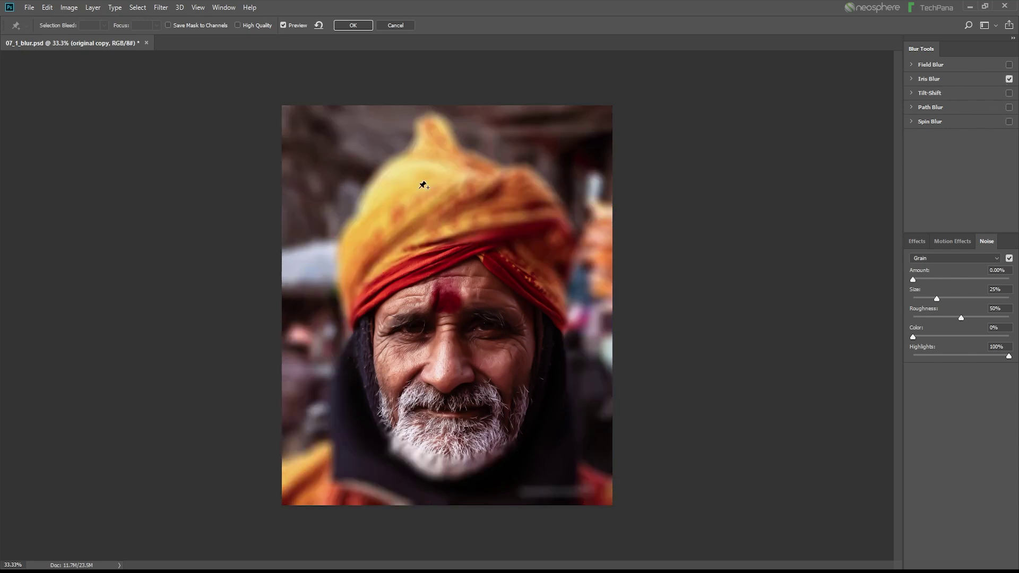
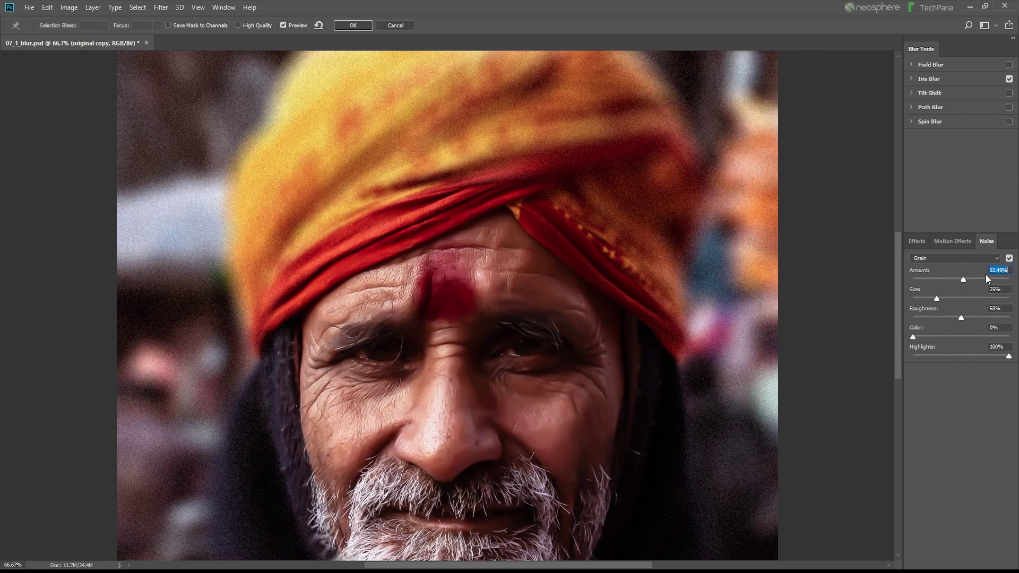
{"action": "type", "text": "0"}
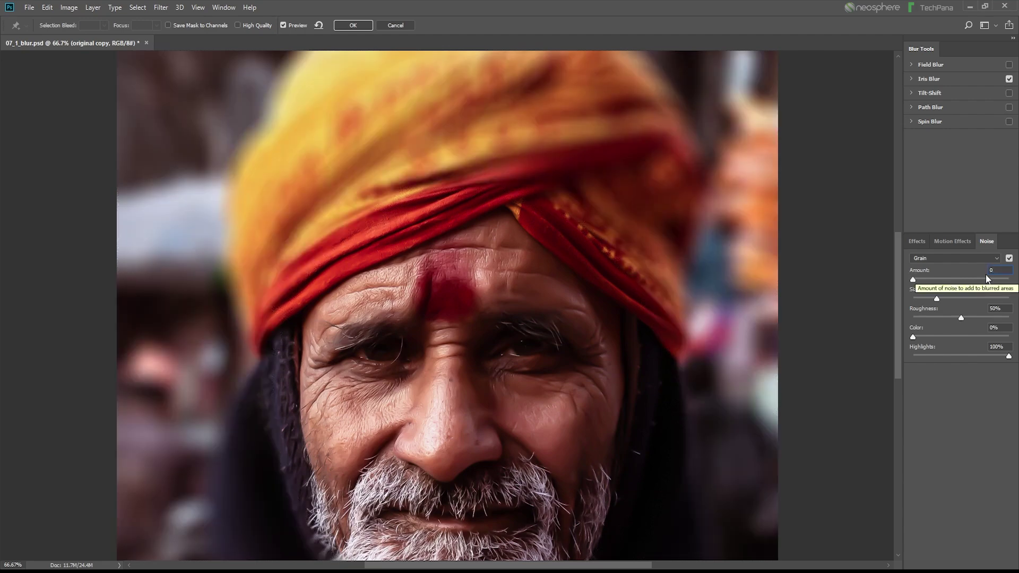
{"action": "type", "text": "10"}
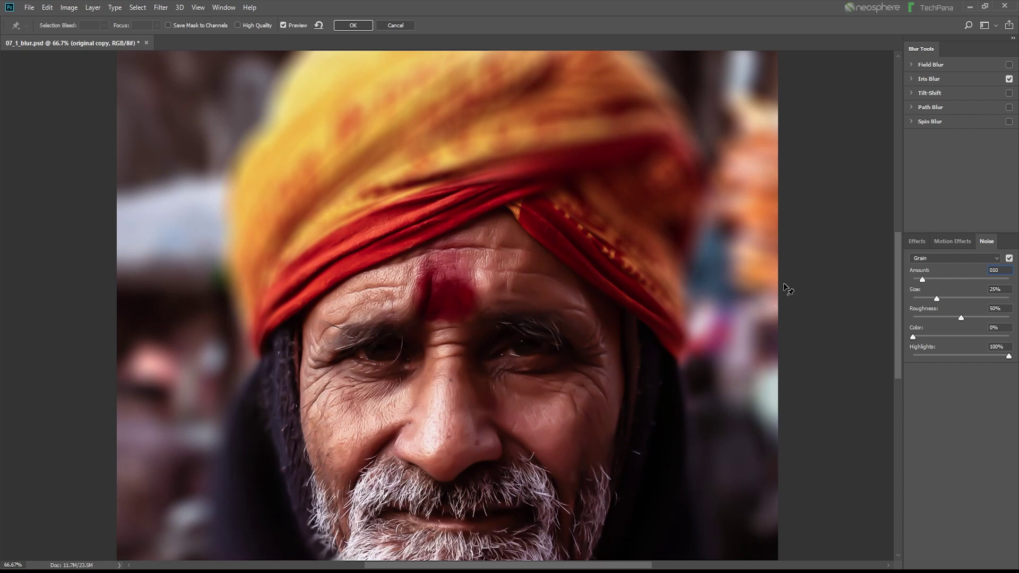
{"action": "key", "text": "ctrl+minus"}
{"action": "key", "text": "ctrl+minus"}
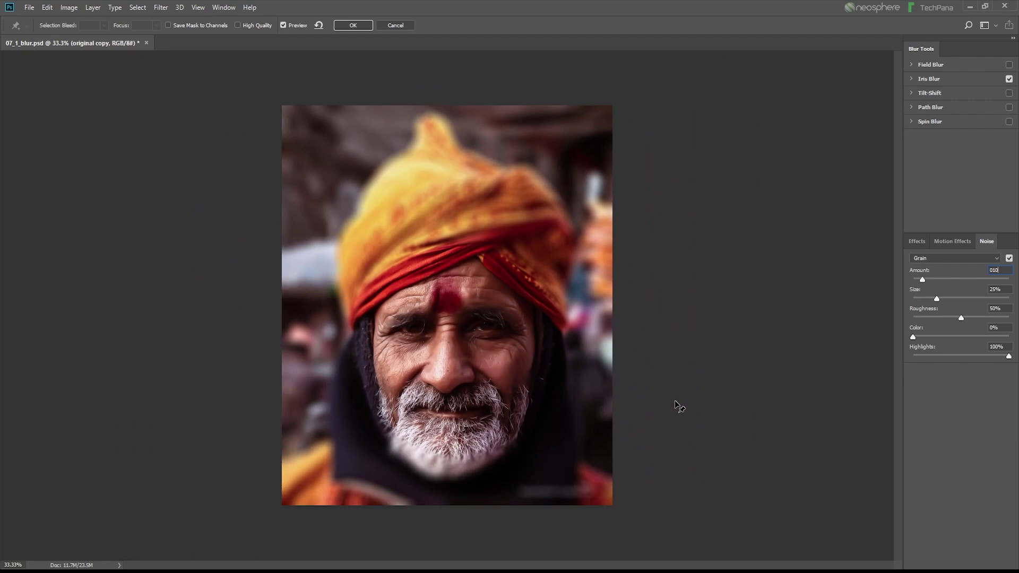
{"action": "key", "text": "Return"}
{"action": "left_click", "coordinate": [348, 25]}
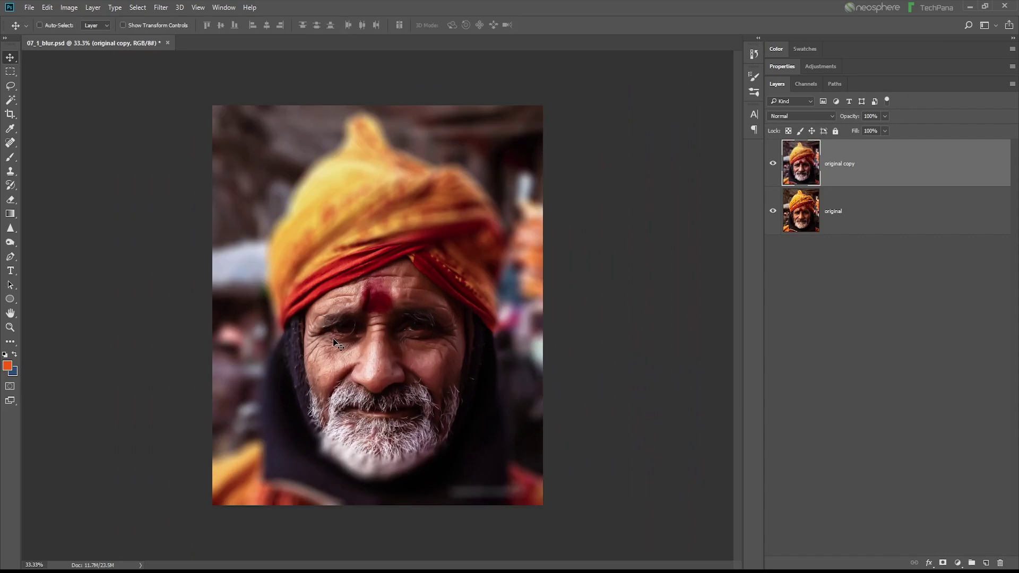
- Open the Camera Raw Filter on the blurred layer and set Temperature to -18
{"action": "left_click", "coordinate": [161, 9]}
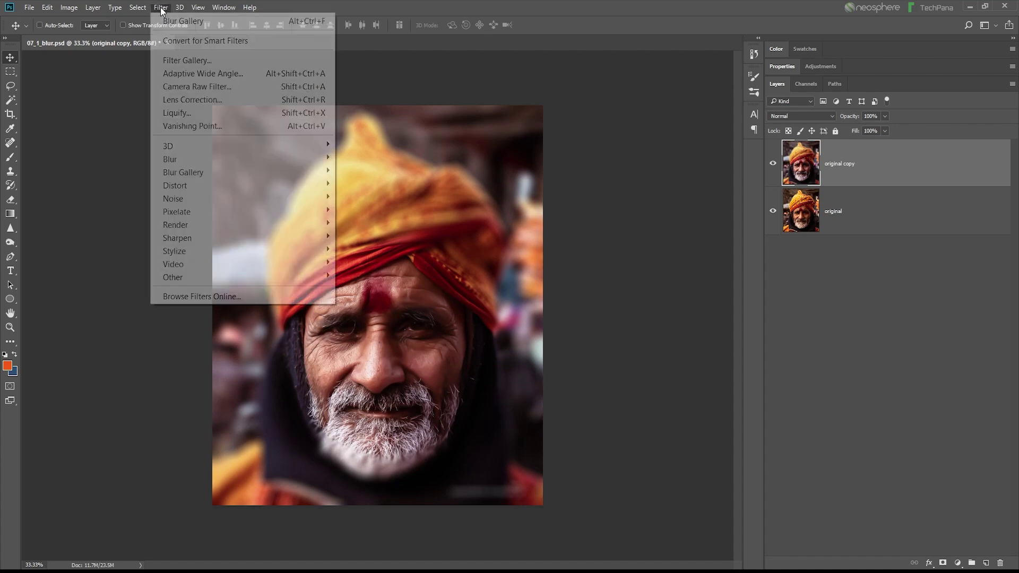
{"action": "left_click", "coordinate": [194, 84]}
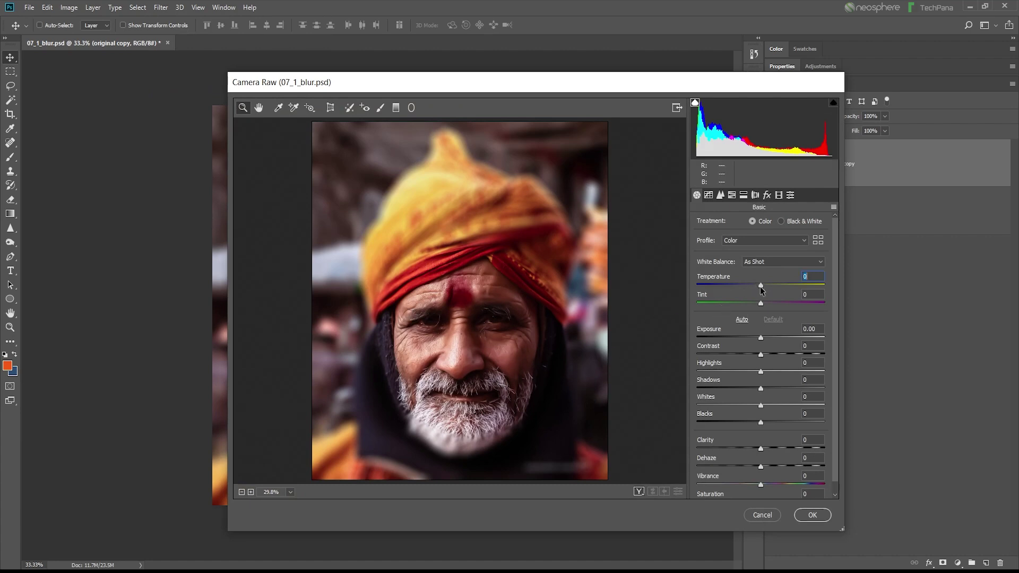
{"action": "mouse_move", "coordinate": [761, 287]}
{"action": "left_mouse_down"}
{"action": "mouse_move", "coordinate": [778, 286]}
{"action": "mouse_move", "coordinate": [749, 286]}
{"action": "left_mouse_up"}
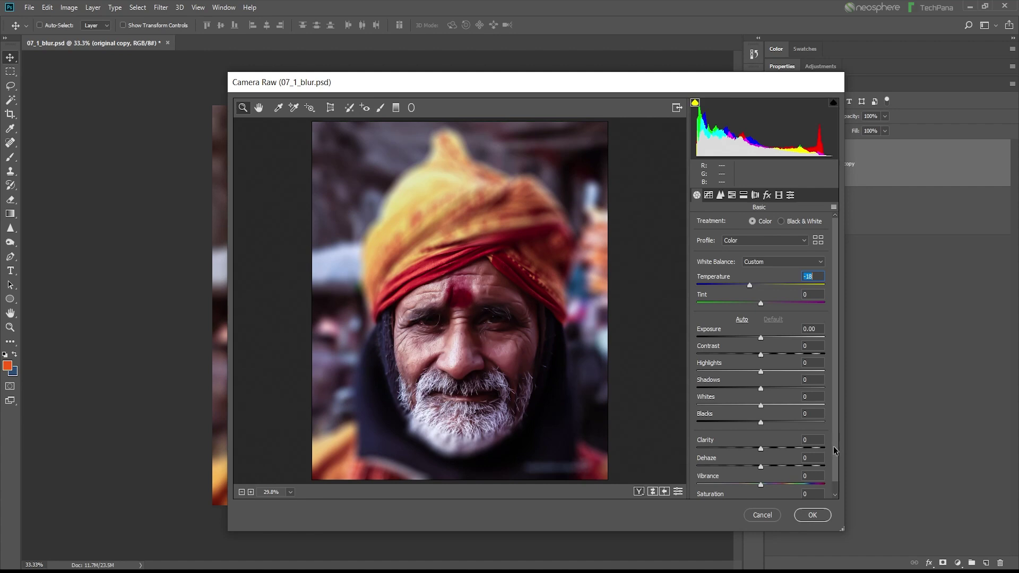
- Set Blacks to +83, Shadows to +57 and Temperature to -32, apply the Camera Raw Filter, and compare the layer with the original
{"action": "left_click_drag", "start_coordinate": [835, 450], "coordinate": [835, 482]}
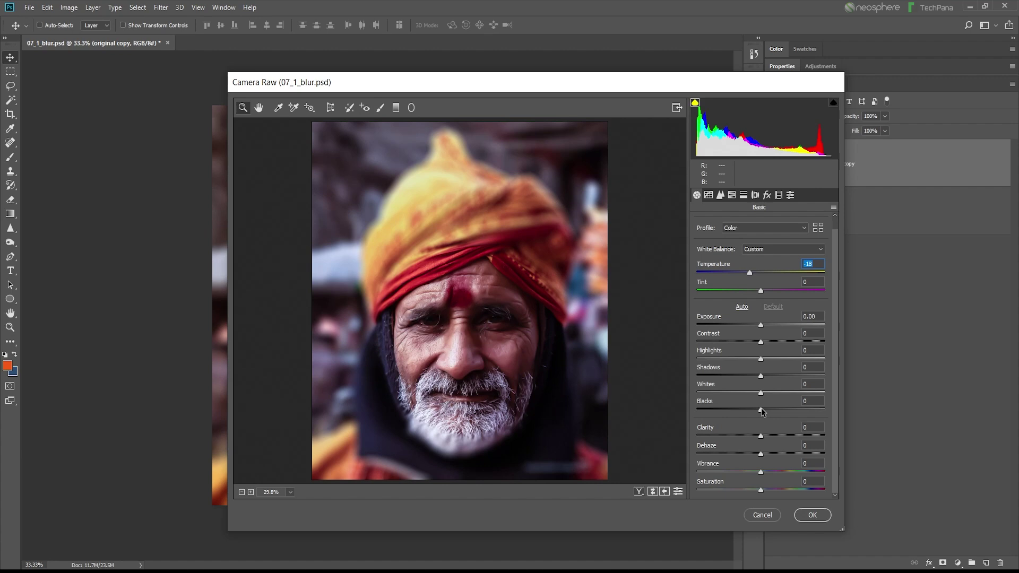
{"action": "left_click_drag", "start_coordinate": [762, 407], "coordinate": [814, 404]}
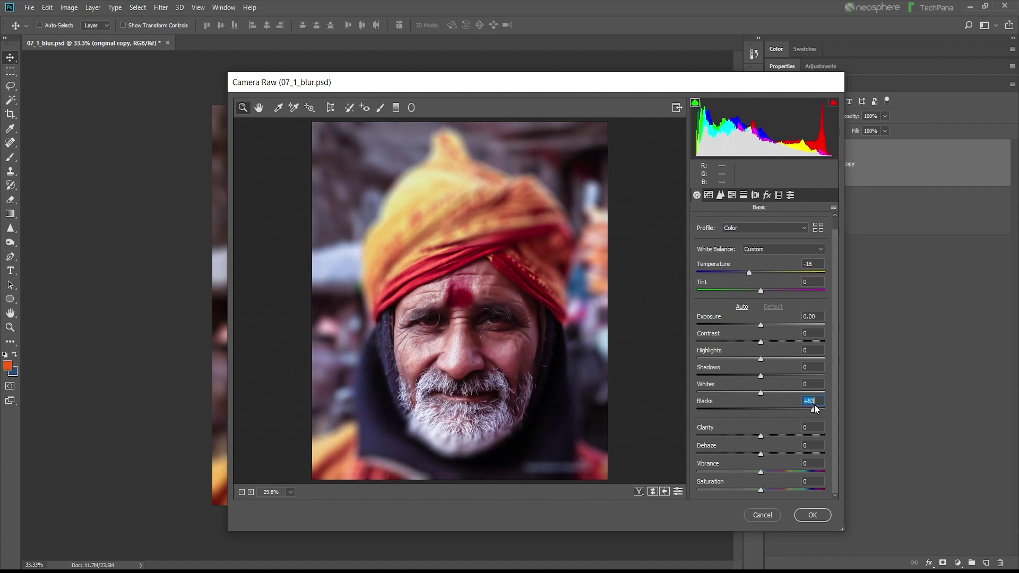
{"action": "left_click_drag", "start_coordinate": [761, 376], "coordinate": [798, 369]}
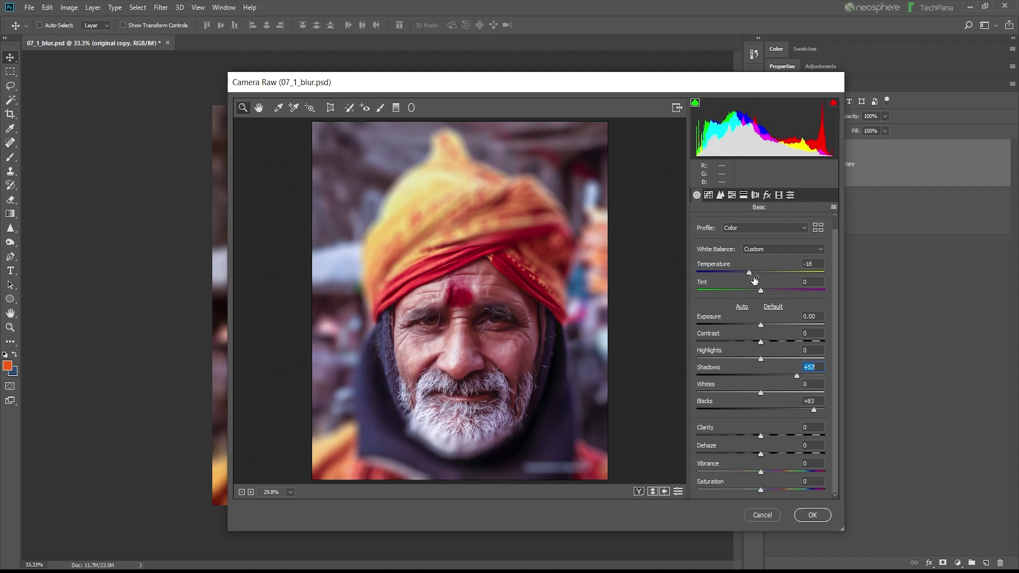
{"action": "left_click_drag", "start_coordinate": [749, 273], "coordinate": [741, 273]}
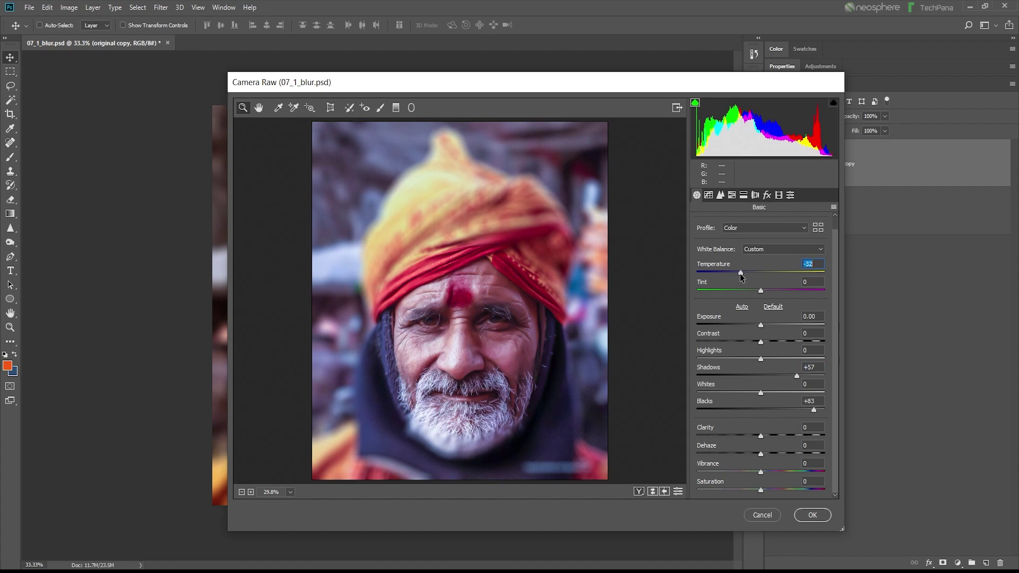
{"action": "left_click", "coordinate": [805, 515]}
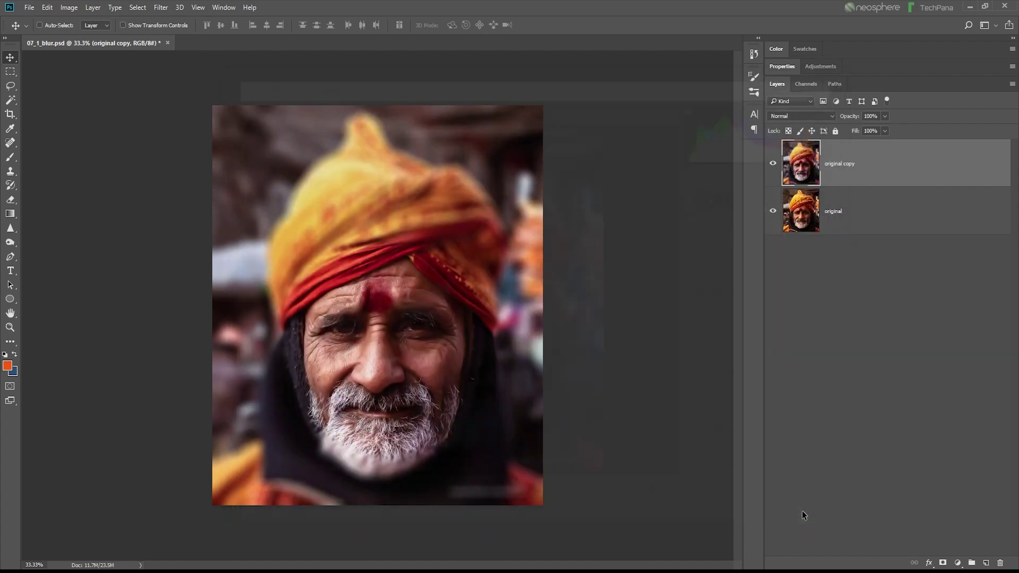
{"action": "left_click", "coordinate": [773, 169]}
{"action": "left_click", "coordinate": [773, 169]}
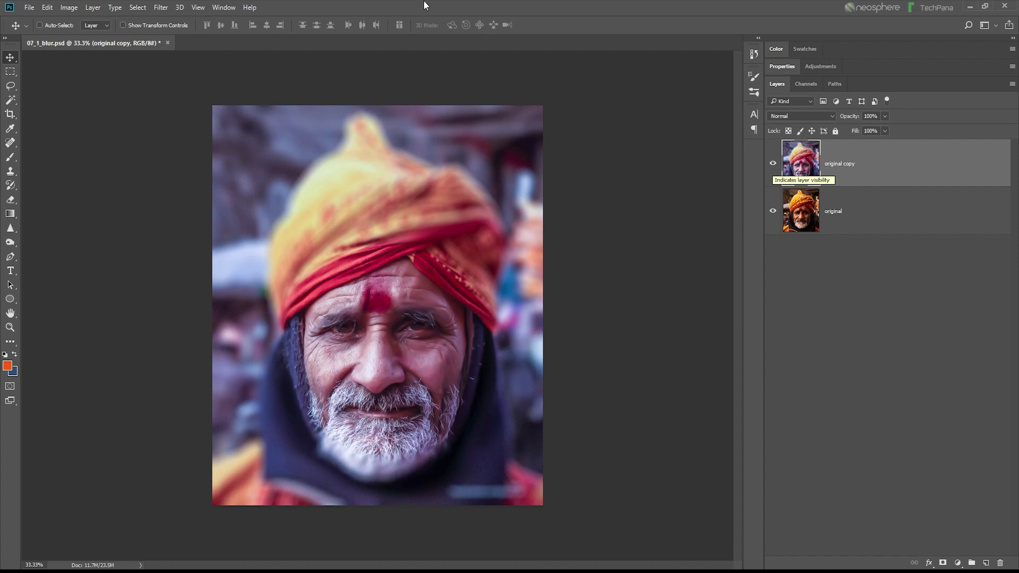
{"action": "left_click", "coordinate": [161, 7]}
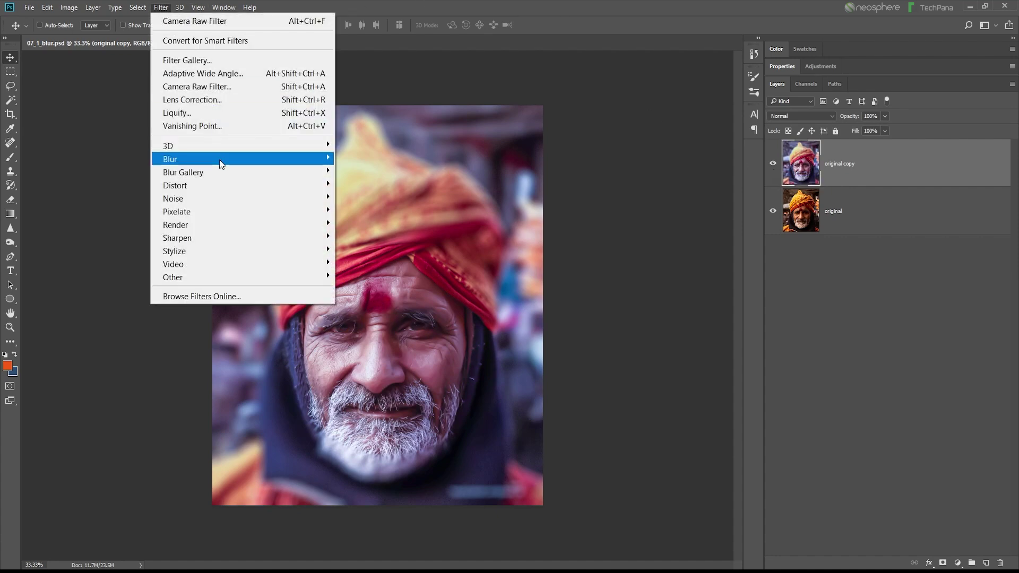
{"action": "mouse_move", "coordinate": [221, 164]}
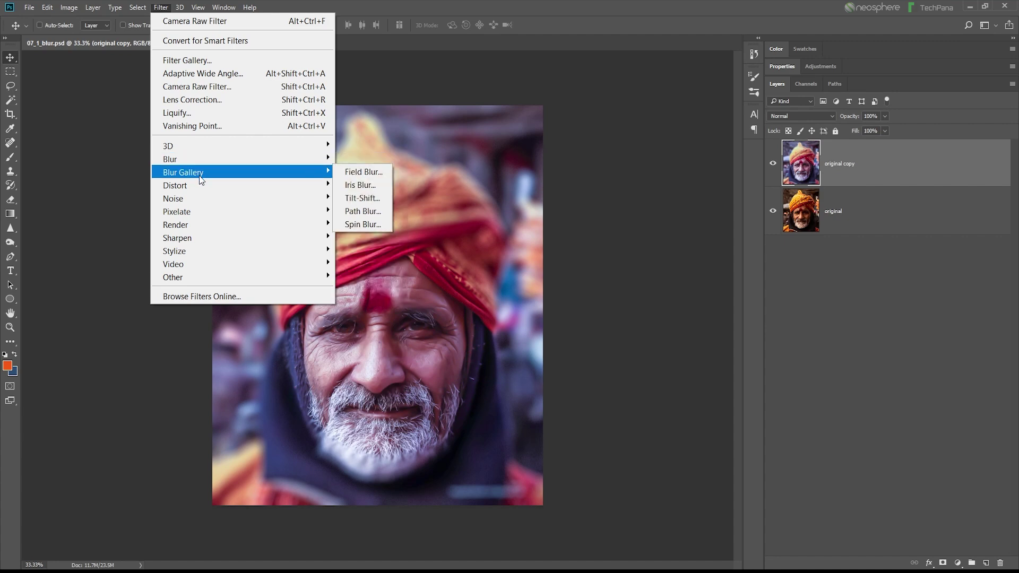
{"action": "mouse_move", "coordinate": [191, 200]}
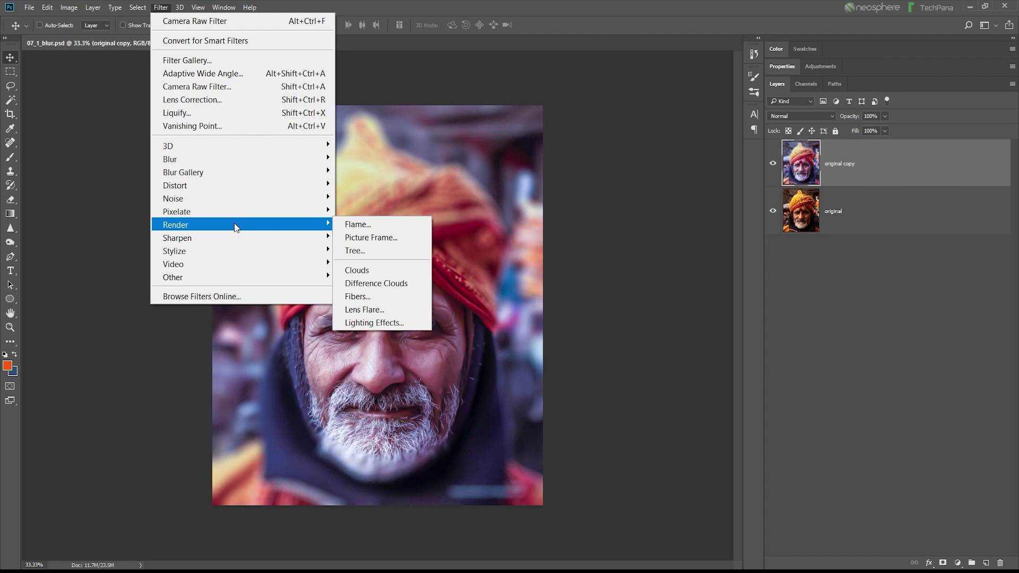
{"action": "mouse_move", "coordinate": [227, 251]}
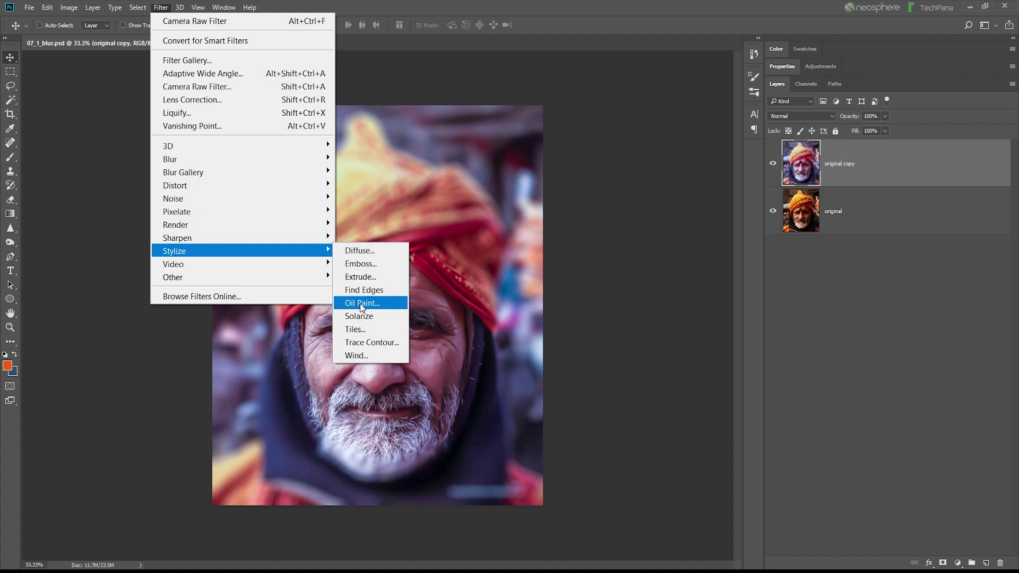
{"action": "left_click", "coordinate": [620, 311]}
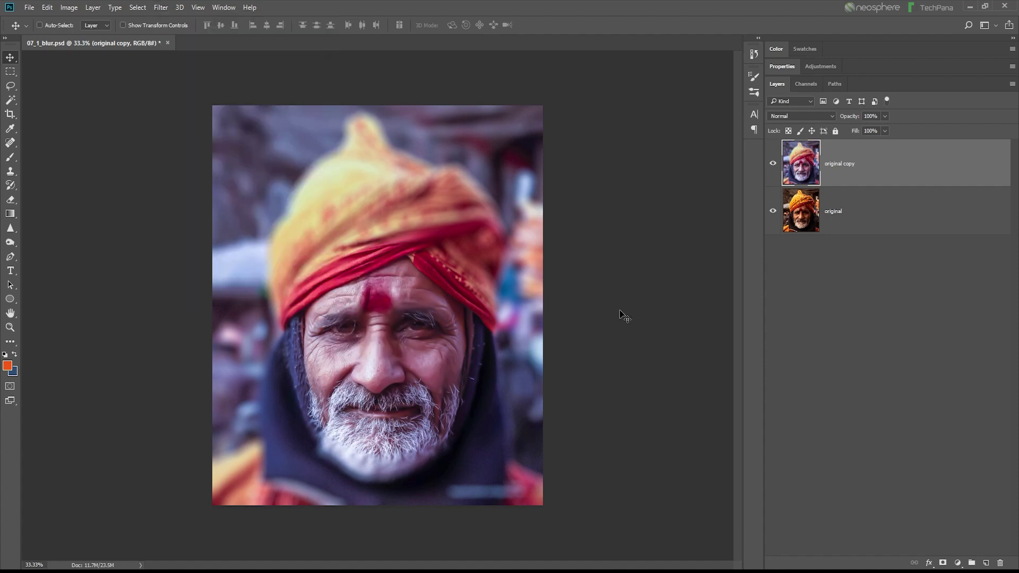
- Open the Oil Paint filter on the original copy layer with the face viewed at 100%
{"action": "key", "text": "ctrl+plus"}
{"action": "key", "text": "ctrl+plus"}
{"action": "key", "text": "ctrl+plus"}
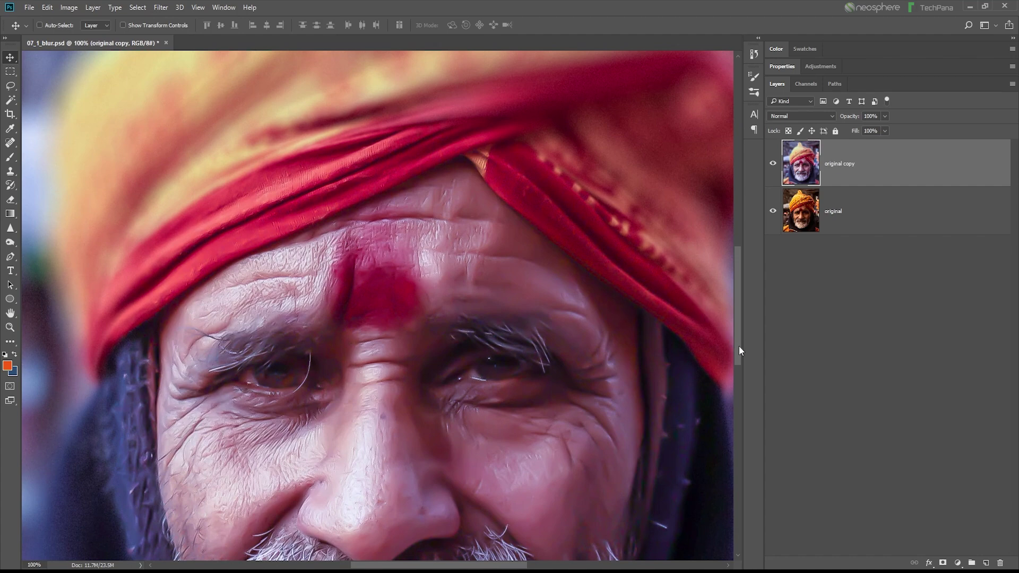
{"action": "left_click_drag", "start_coordinate": [739, 346], "coordinate": [741, 378]}
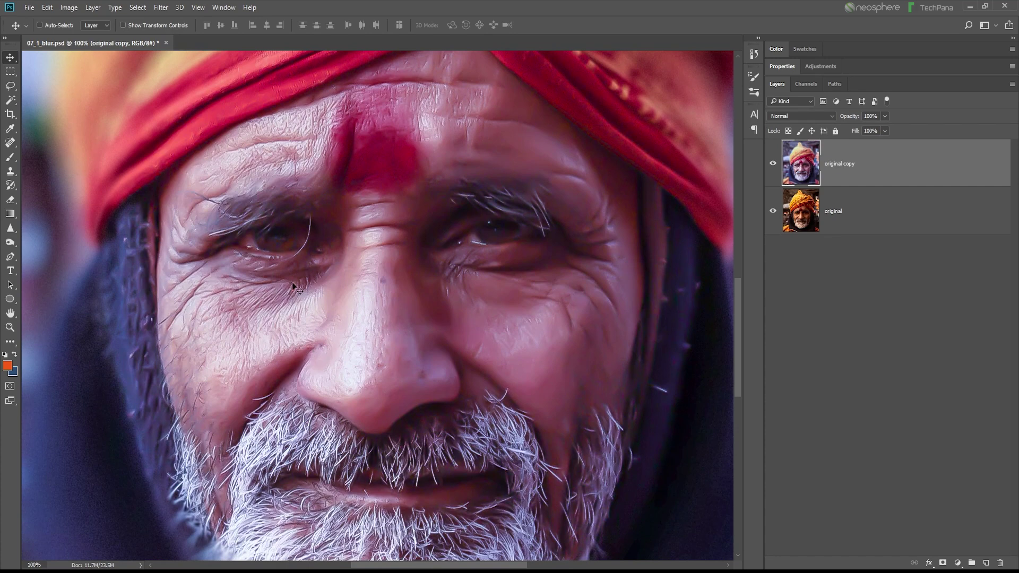
{"action": "left_click", "coordinate": [164, 9]}
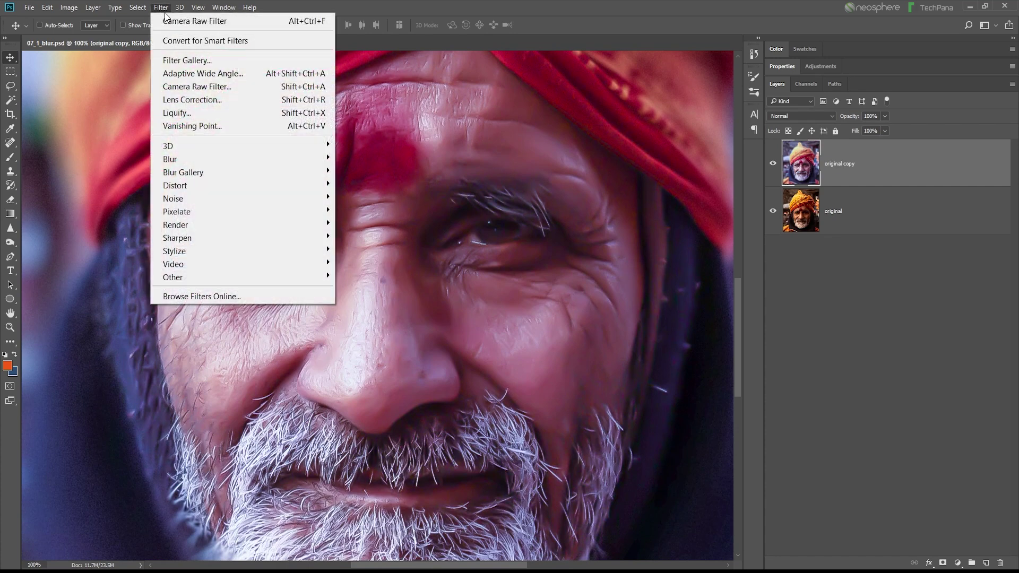
{"action": "mouse_move", "coordinate": [260, 246]}
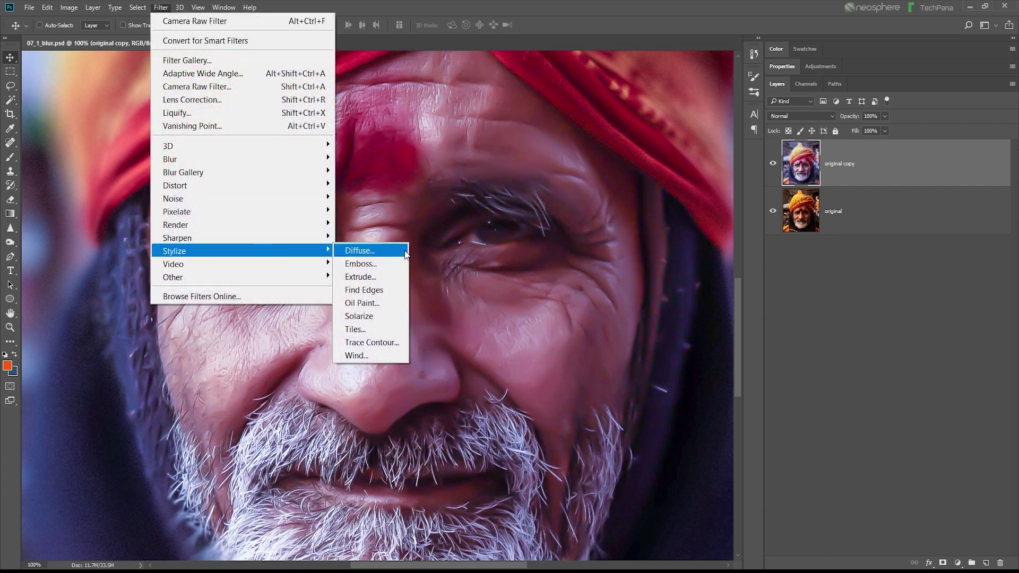
{"action": "left_click", "coordinate": [381, 300]}
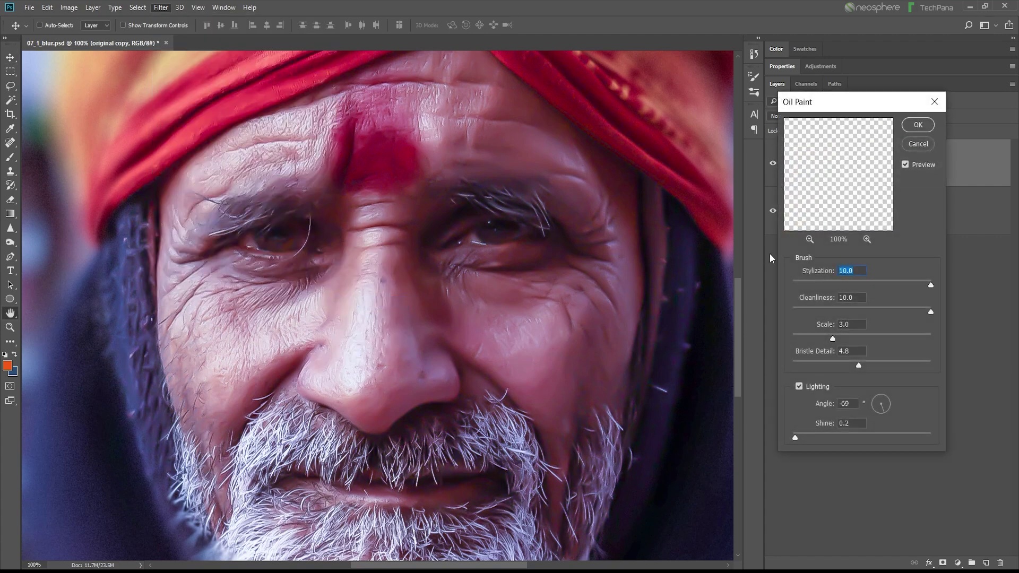
- Try Oil Paint Stylization at 5.7 and 10, compare Lighting off and on, and try Cleanliness at 0
{"action": "left_click", "coordinate": [871, 282]}
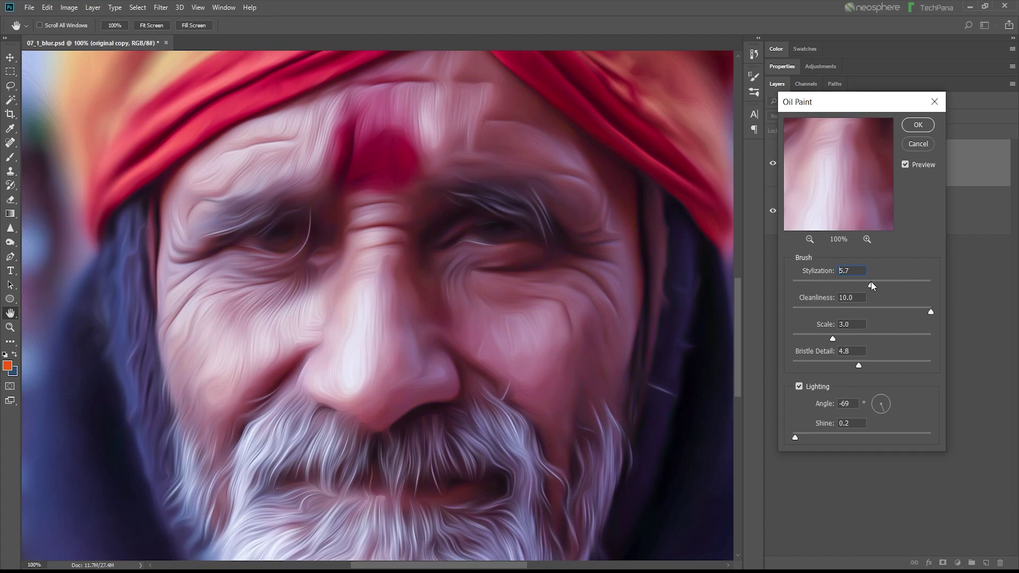
{"action": "key", "text": "shift+Up"}
{"action": "left_click", "coordinate": [799, 387]}
{"action": "left_click", "coordinate": [799, 387]}
{"action": "left_click", "coordinate": [866, 309]}
{"action": "left_click_drag", "start_coordinate": [865, 309], "coordinate": [789, 298]}
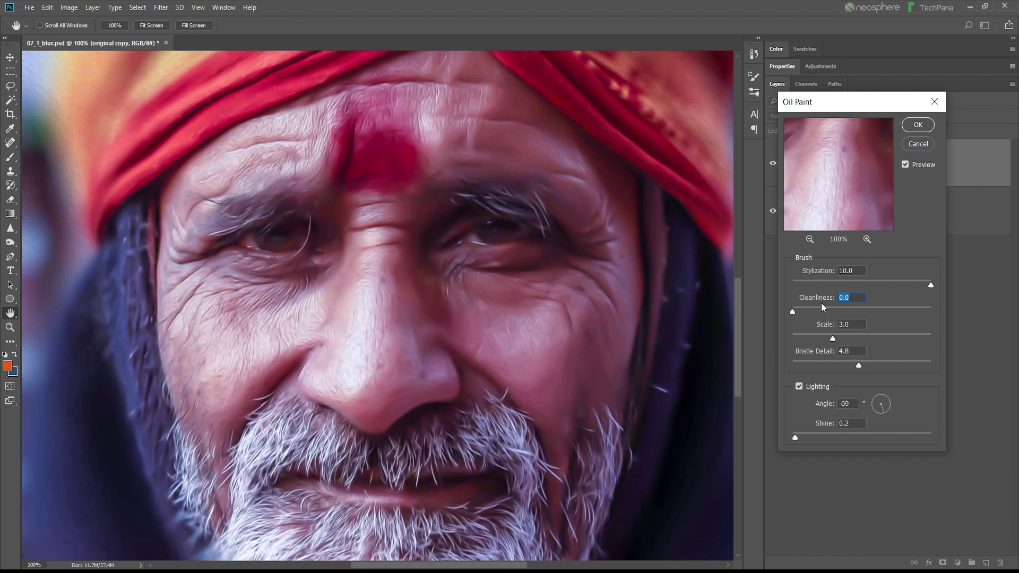
- Set the Oil Paint brush Cleanliness to 4 and Stylization to 7
{"action": "left_click", "coordinate": [806, 308]}
{"action": "left_click", "coordinate": [856, 282]}
{"action": "left_click", "coordinate": [845, 312]}
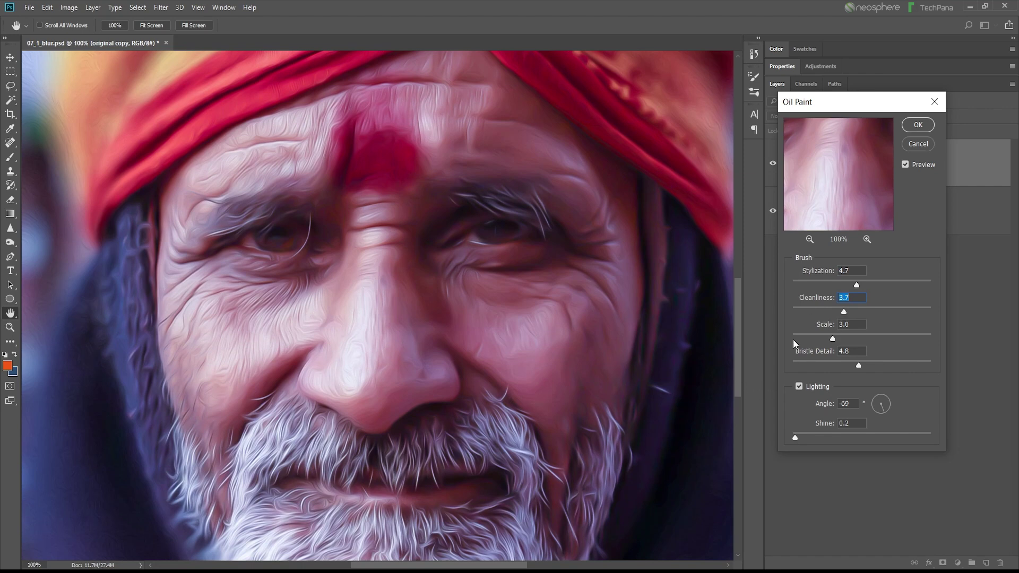
{"action": "type", "text": "4"}
{"action": "left_click", "coordinate": [828, 274]}
{"action": "type", "text": "7"}
- Set the Oil Paint Scale to 10 and Bristle Detail to 4.8, and apply the filter
{"action": "left_click_drag", "start_coordinate": [831, 339], "coordinate": [755, 335]}
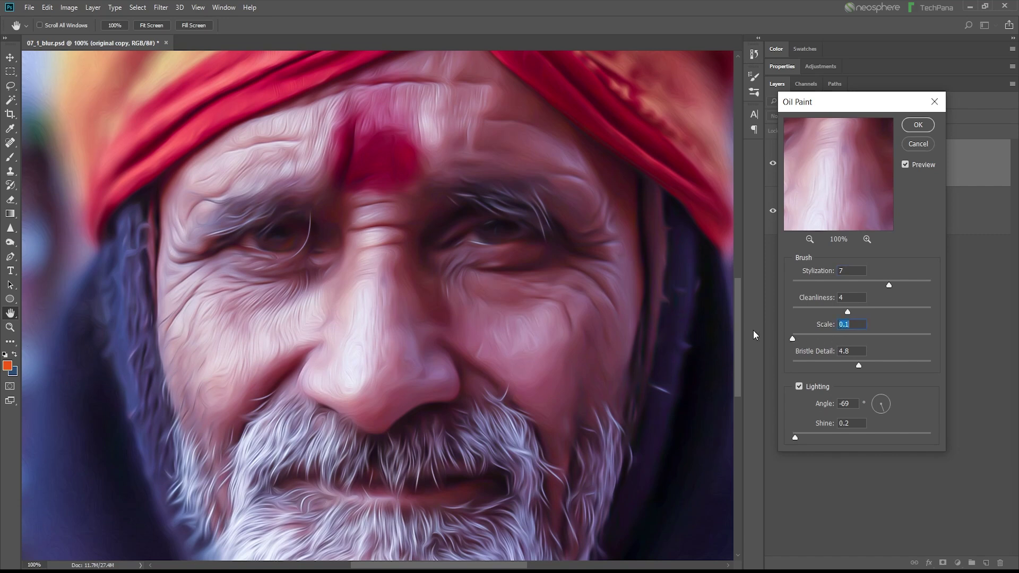
{"action": "left_click_drag", "start_coordinate": [856, 336], "coordinate": [909, 336]}
{"action": "left_click_drag", "start_coordinate": [859, 366], "coordinate": [839, 366]}
{"action": "left_click_drag", "start_coordinate": [792, 366], "coordinate": [967, 372]}
{"action": "left_click", "coordinate": [859, 365]}
{"action": "key", "text": "ctrl+minus"}
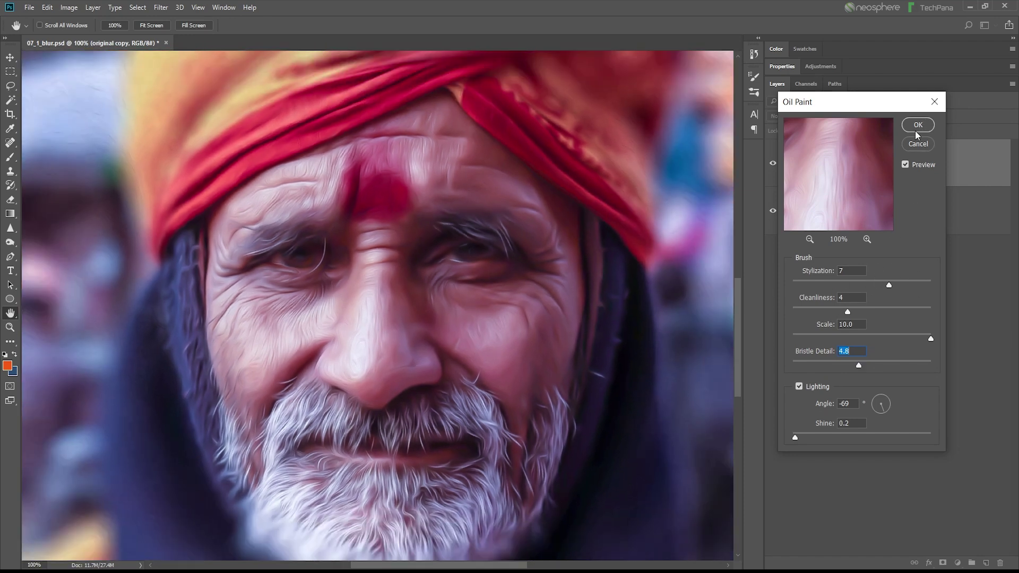
{"action": "key", "text": "ctrl+minus"}
{"action": "left_click", "coordinate": [917, 125]}
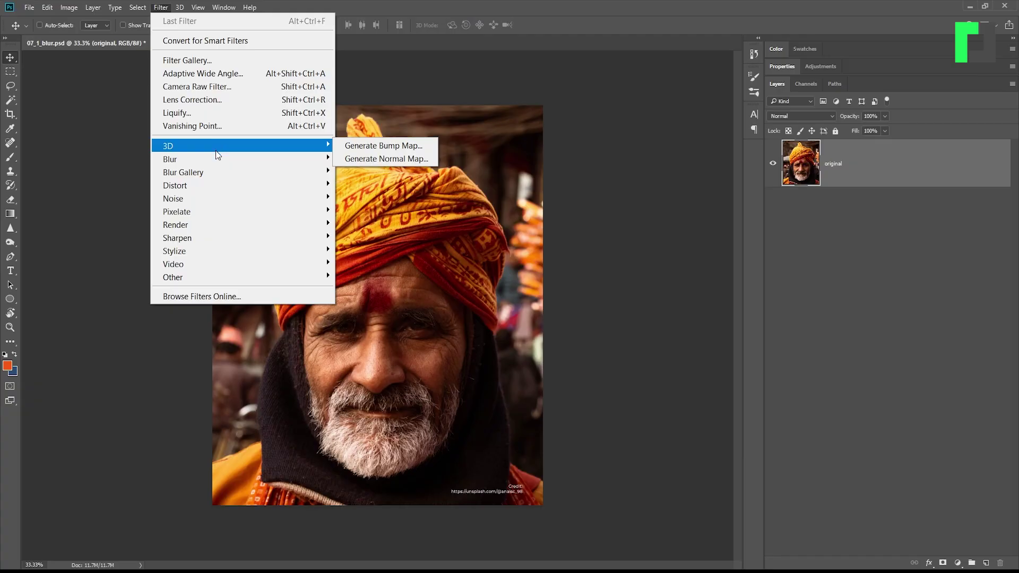
{"action": "mouse_move", "coordinate": [215, 156]}
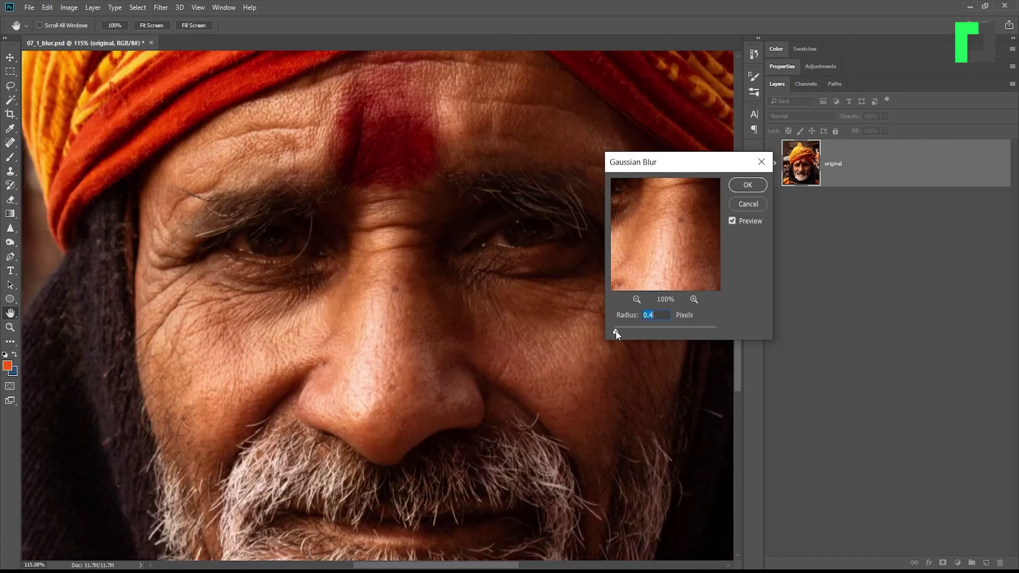
{"action": "left_click_drag", "start_coordinate": [615, 330], "coordinate": [644, 332]}
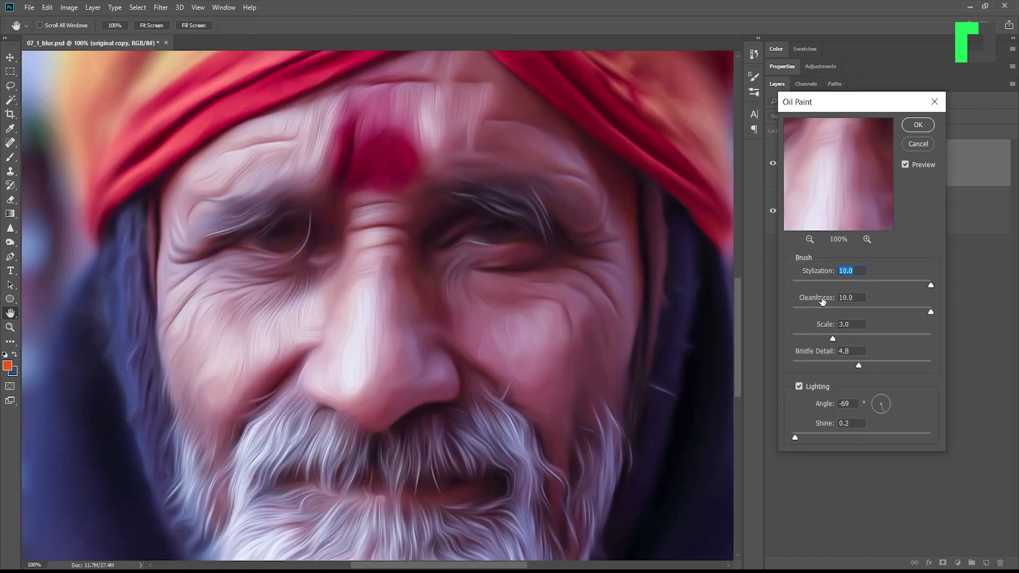
{"action": "left_click", "coordinate": [871, 284]}
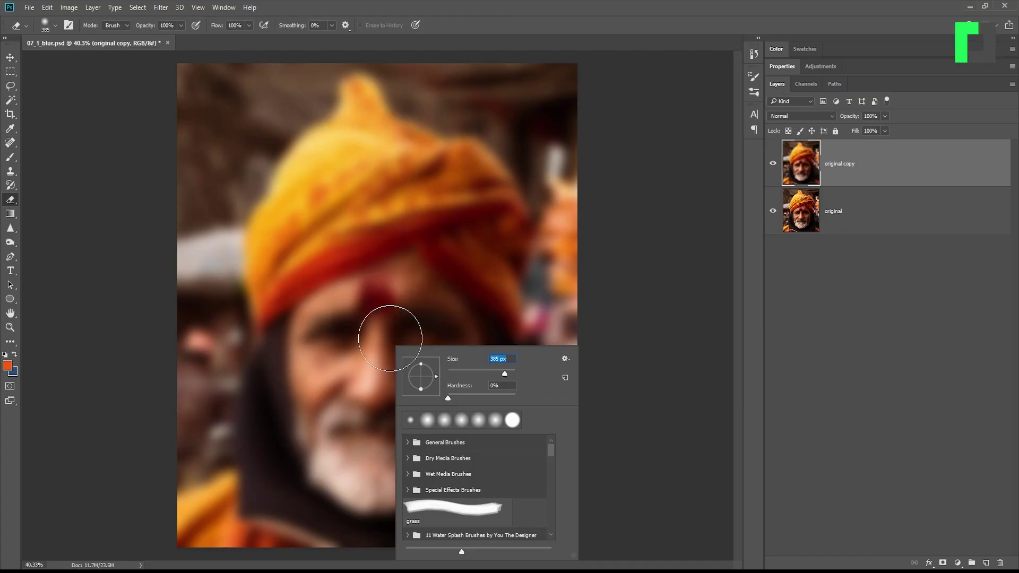
{"action": "key", "text": "Return"}
{"action": "mouse_move", "coordinate": [439, 295]}
{"action": "left_mouse_down"}
{"action": "mouse_move", "coordinate": [346, 443]}
{"action": "mouse_move", "coordinate": [357, 280]}
{"action": "mouse_move", "coordinate": [366, 447]}
{"action": "mouse_move", "coordinate": [457, 309]}
{"action": "mouse_move", "coordinate": [344, 352]}
{"action": "mouse_move", "coordinate": [504, 441]}
{"action": "left_mouse_up"}
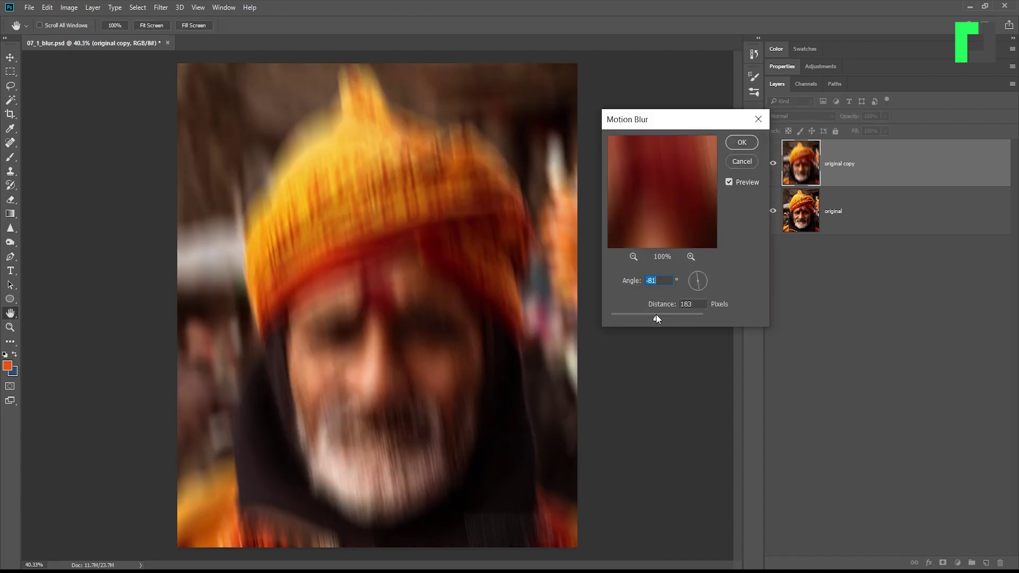
{"action": "left_click_drag", "start_coordinate": [656, 314], "coordinate": [680, 316]}
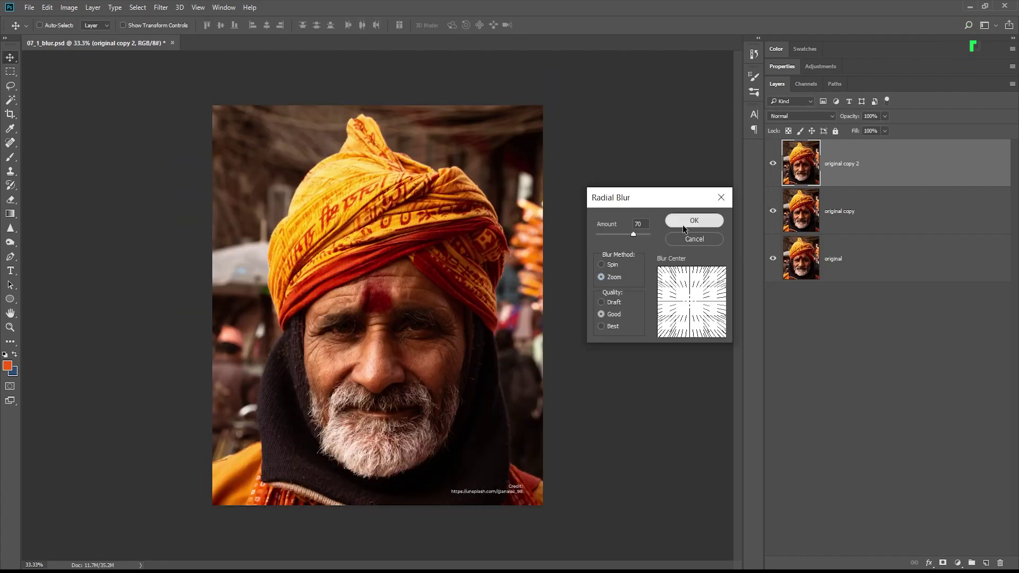
{"action": "key", "text": "Return"}
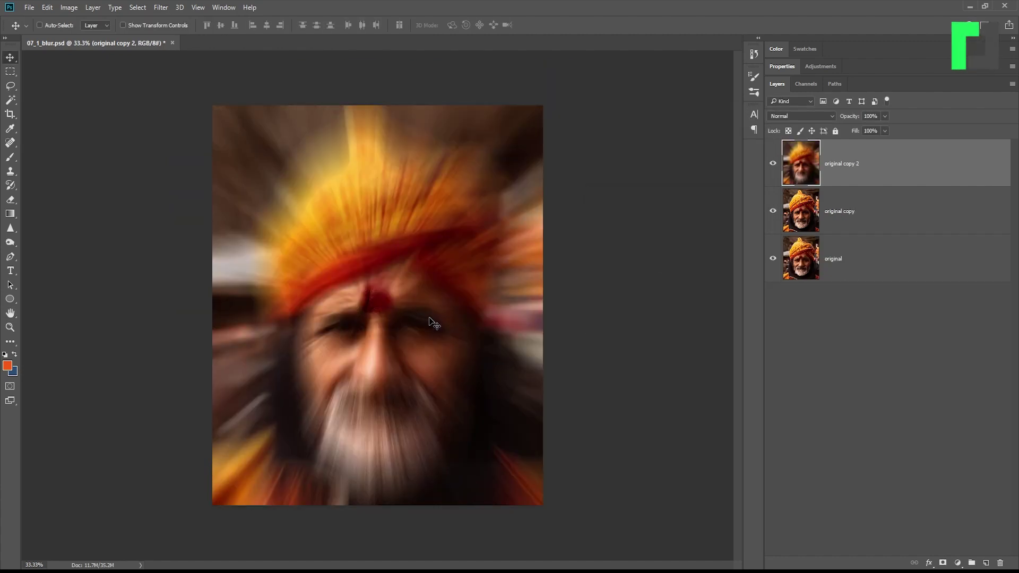
{"action": "left_click_drag", "start_coordinate": [892, 182], "coordinate": [1000, 563]}
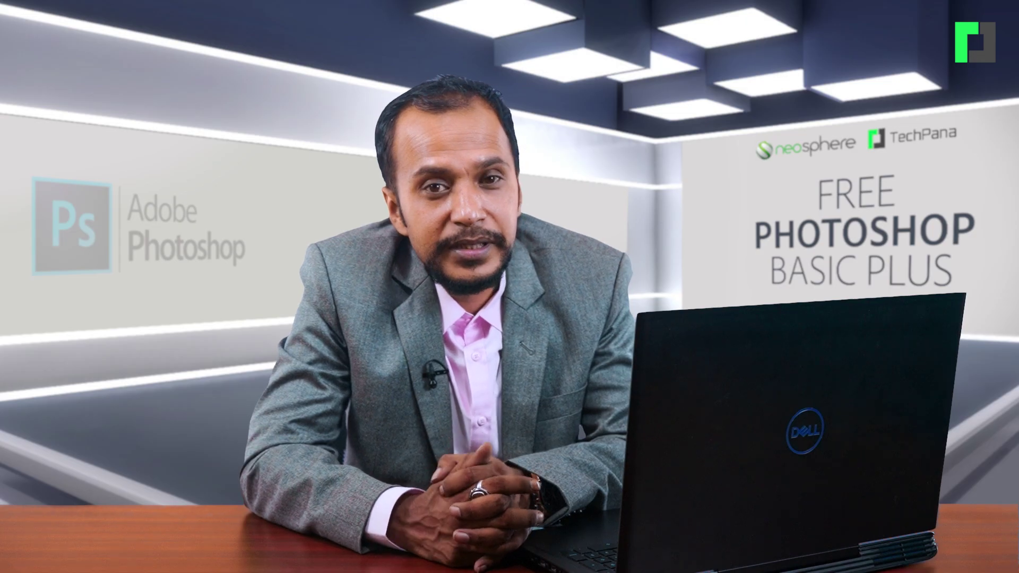